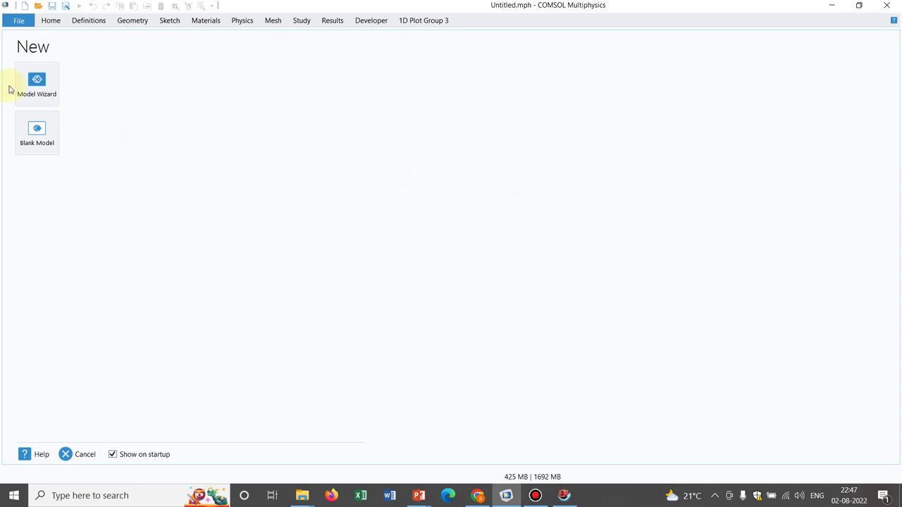
Start a new 2D model with the Model Wizard and add the Coefficient Form PDE physics interface
left_click(36, 82)
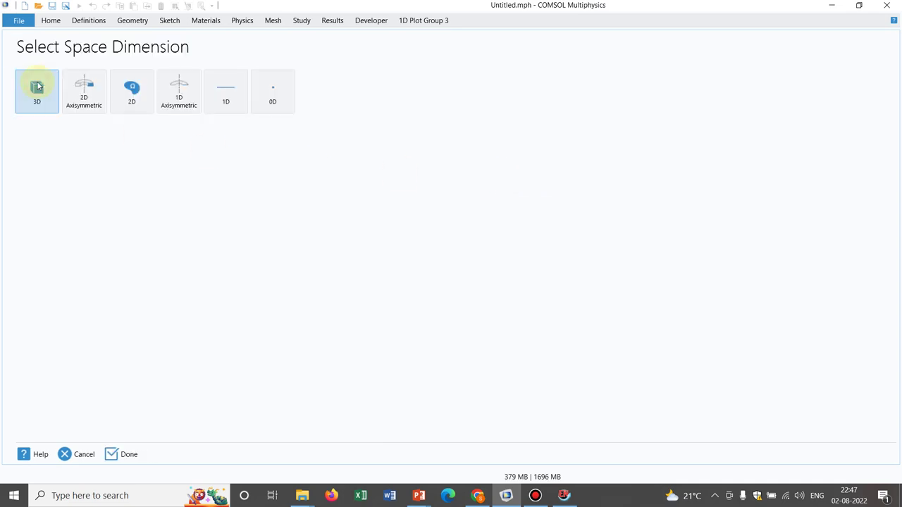
left_click(129, 93)
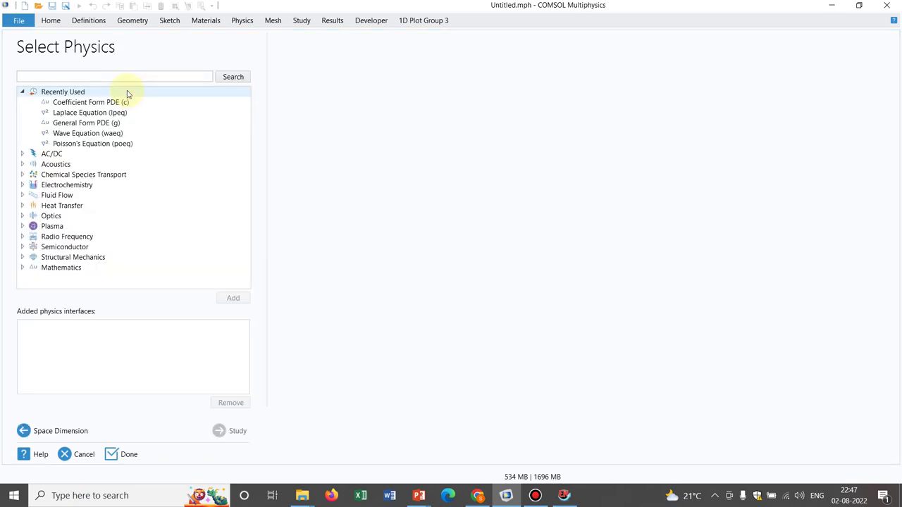
left_click(96, 104)
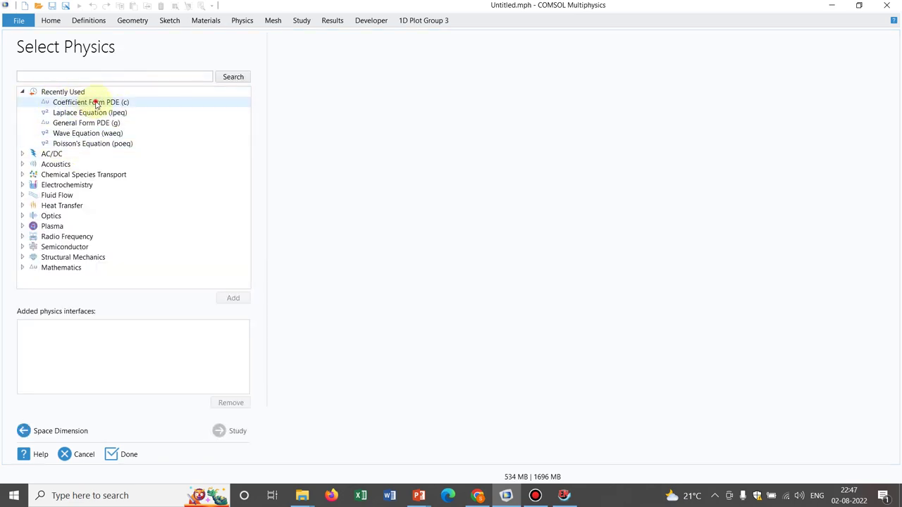
left_click(96, 104)
Choose a Time Dependent study and finish the model setup without saving the previous untitled model
left_click(232, 432)
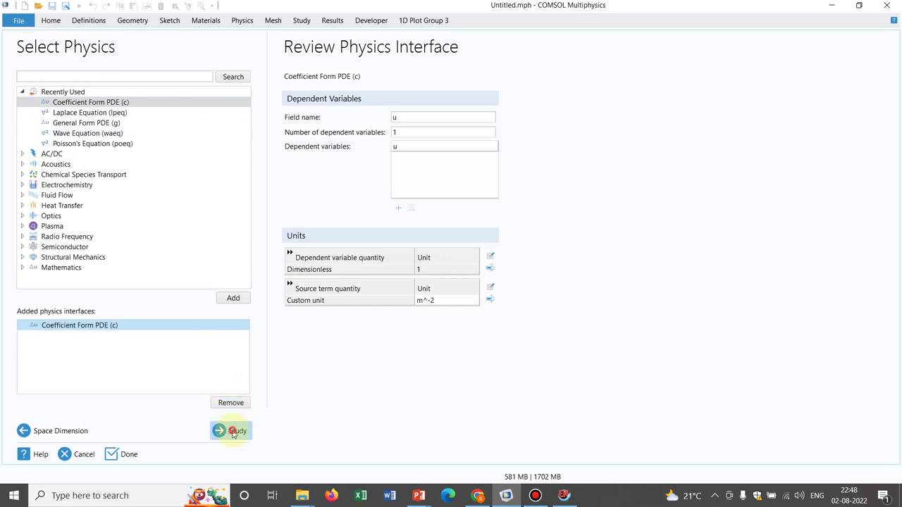
left_click(100, 109)
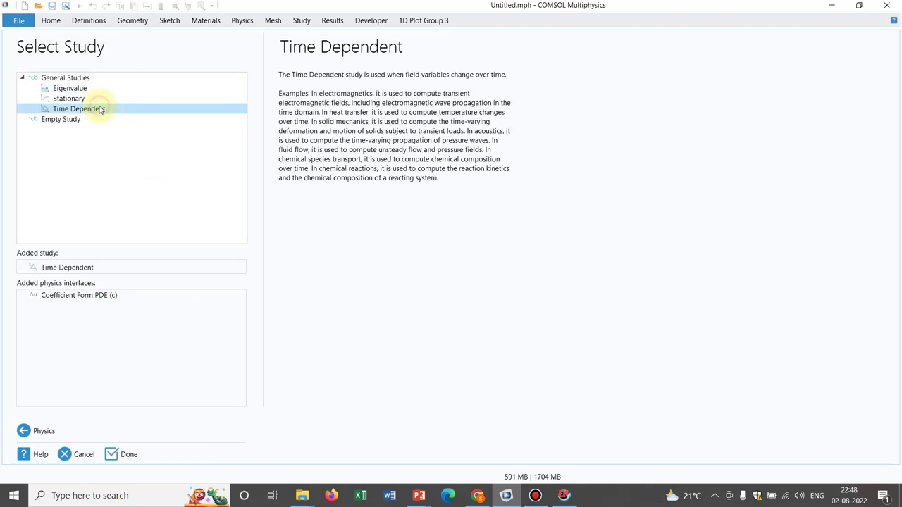
left_click(129, 454)
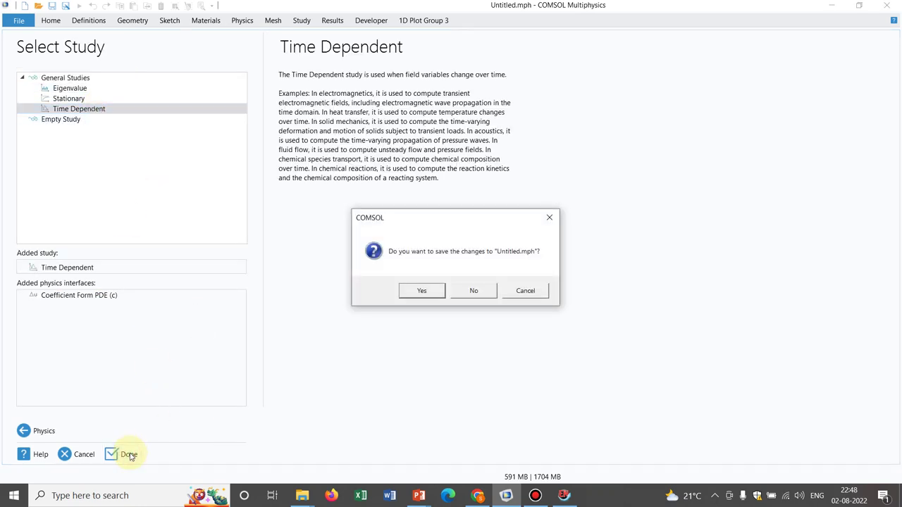
left_click(477, 295)
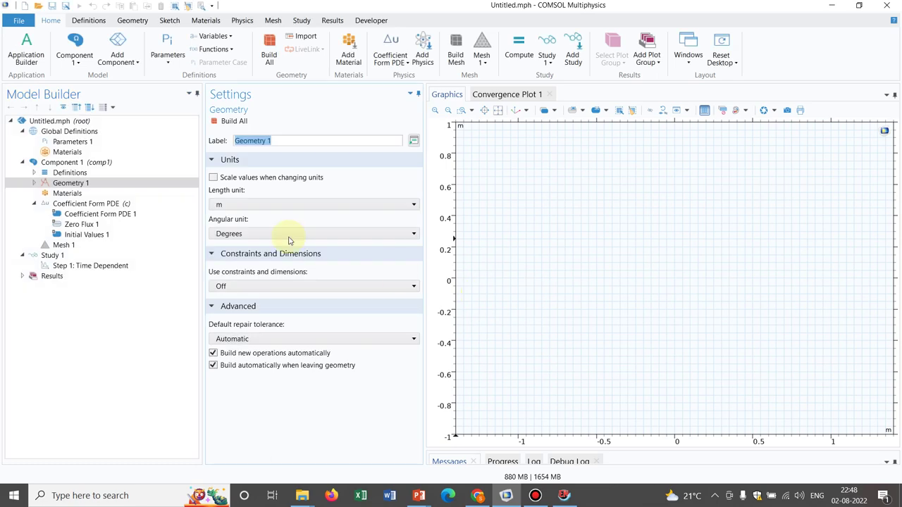
Set the length unit of Geometry 1 to cm
left_click(68, 184)
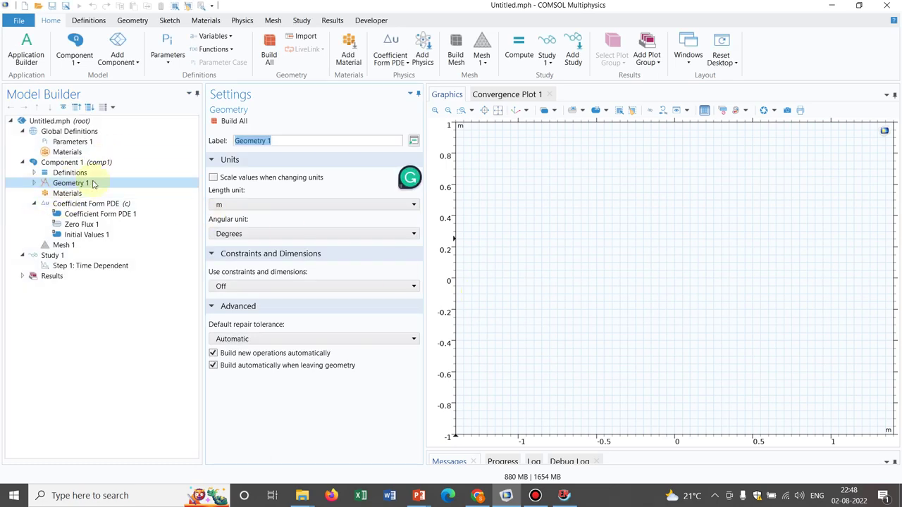
left_click(264, 204)
left_click(232, 252)
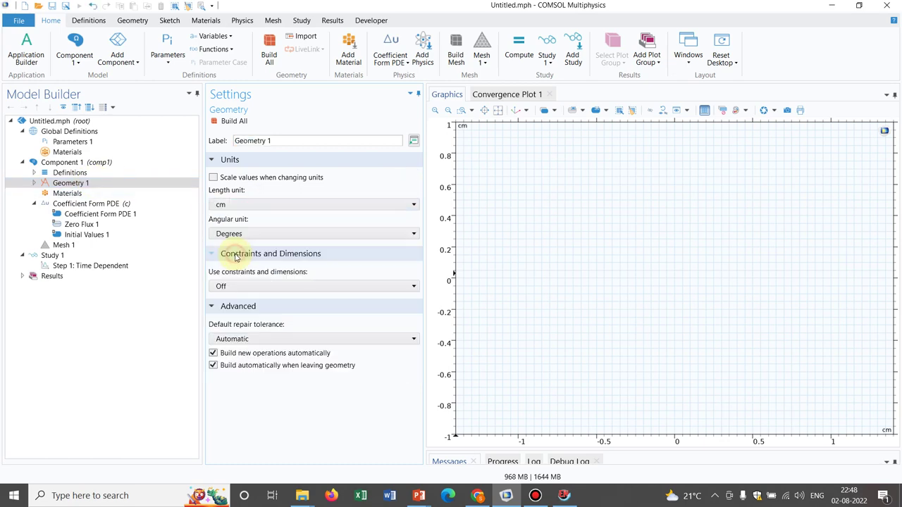
Add the recently used Copper [solid,residual resistivity ratio of 30] material to Component 1
left_click(70, 193)
right_click(81, 196)
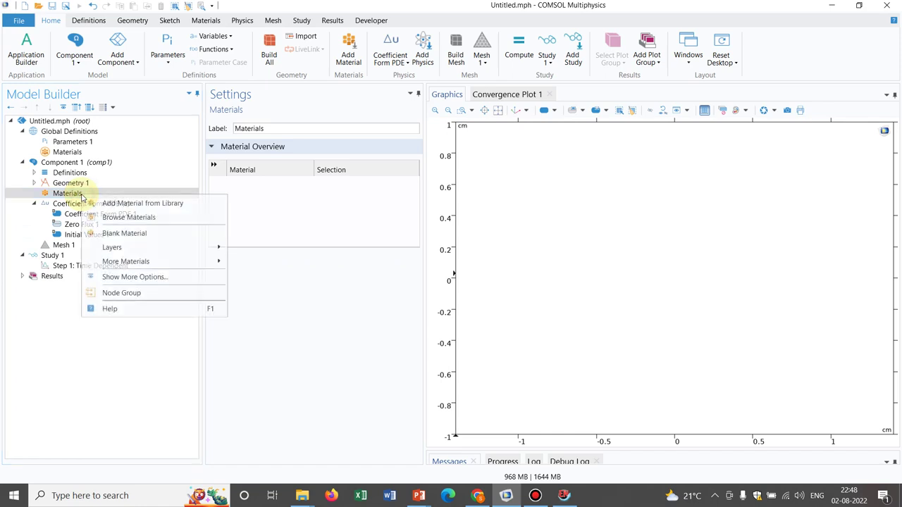
left_click(150, 203)
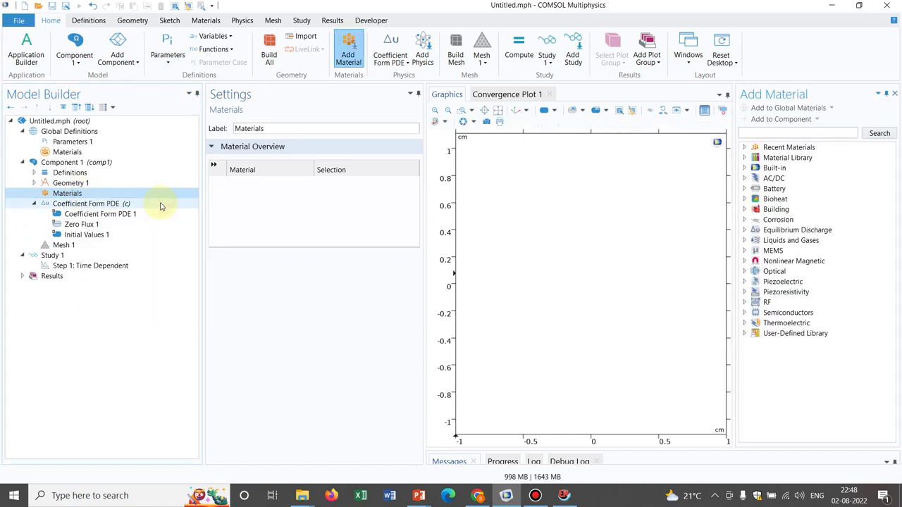
left_click(744, 147)
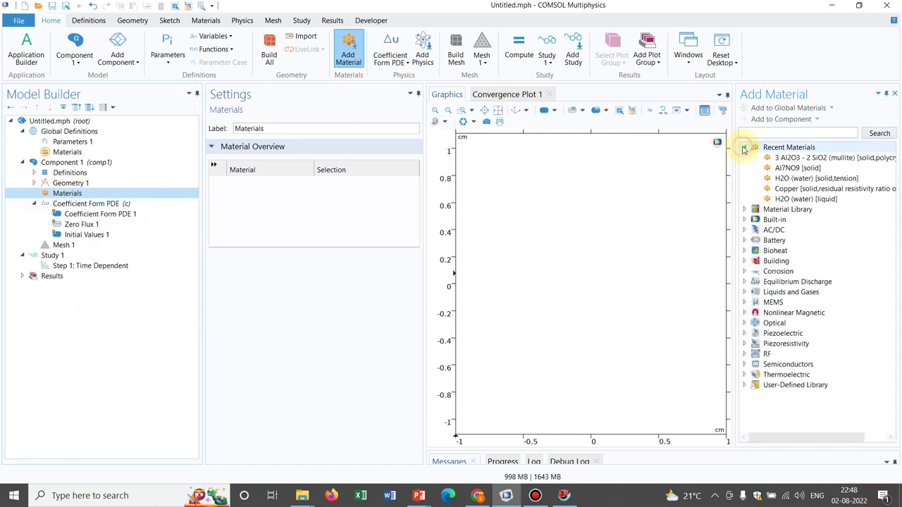
left_click(796, 189)
left_click_drag(796, 188, 151, 194)
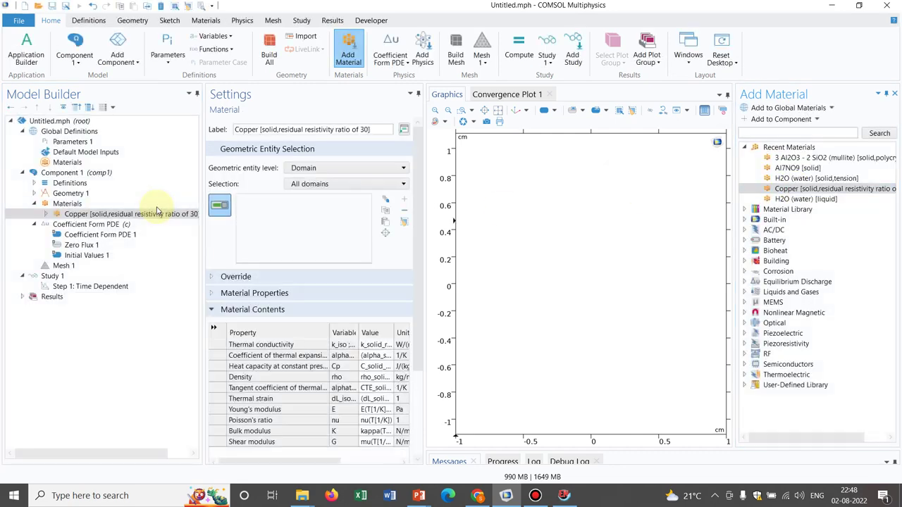
Examine the coefficients of Coefficient Form PDE 1 and display its time-dependent equation
left_click(75, 224)
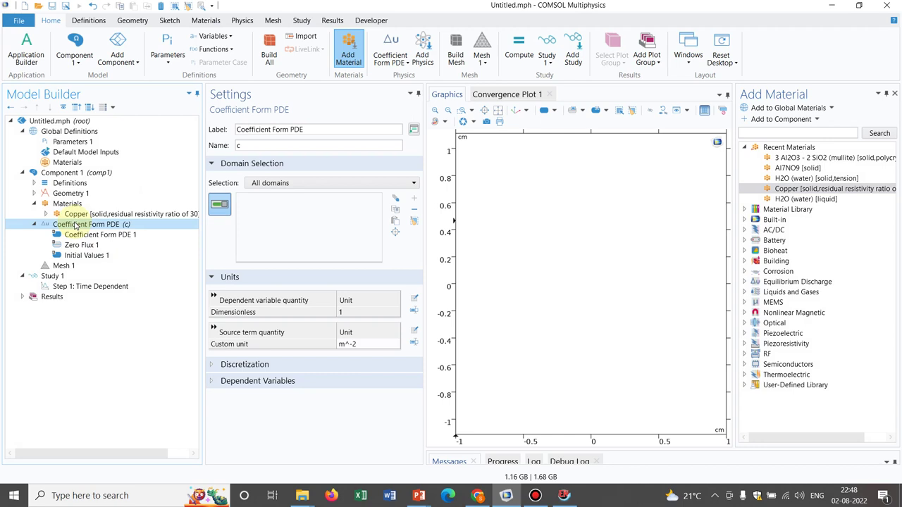
left_click(123, 235)
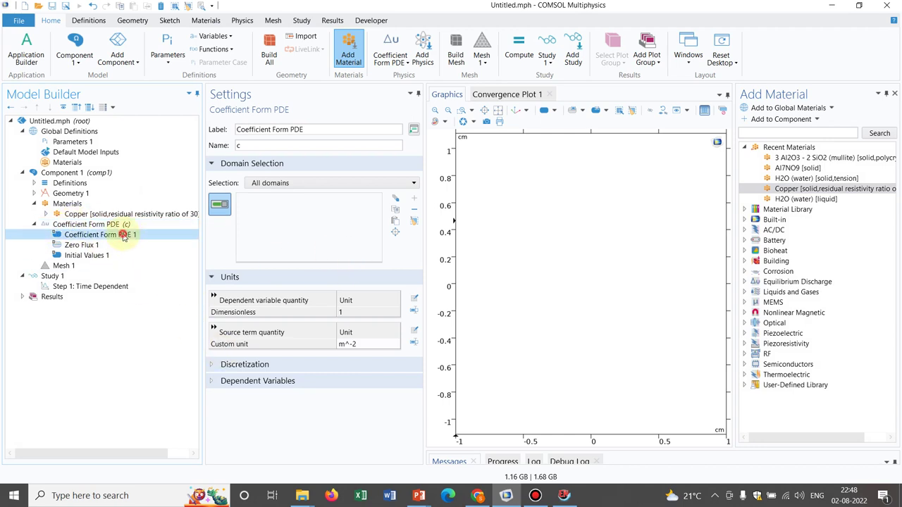
left_click_drag(418, 159, 420, 280)
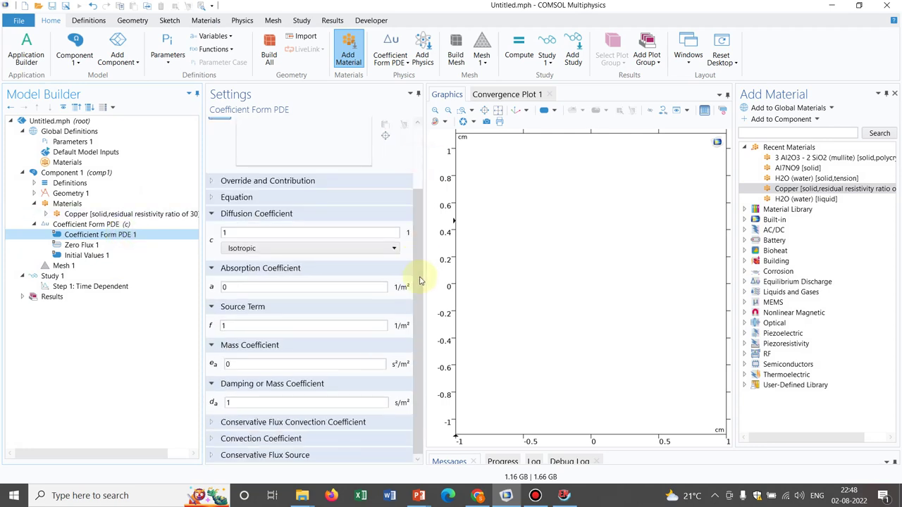
left_click(212, 198)
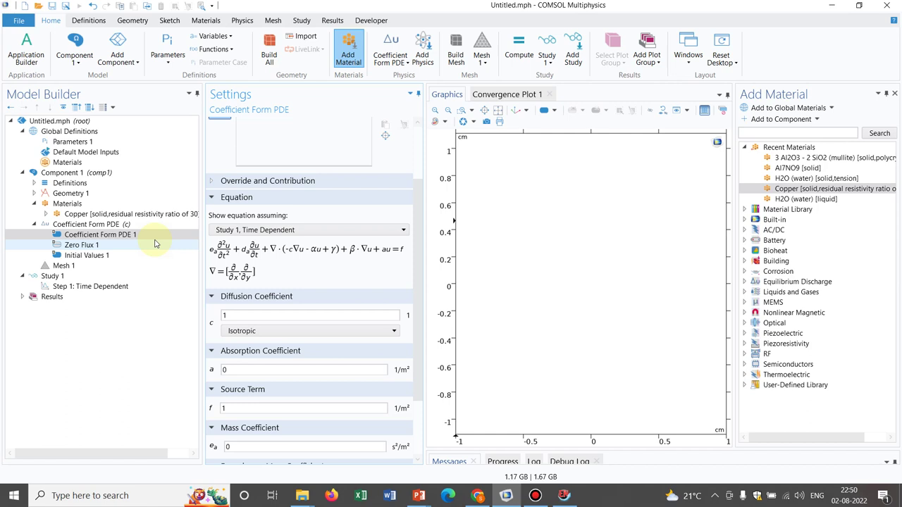
Switch to the PowerPoint slide show to review the heat equation derivation, then return to COMSOL with the Coefficient Form PDE interface selected
left_click(134, 225)
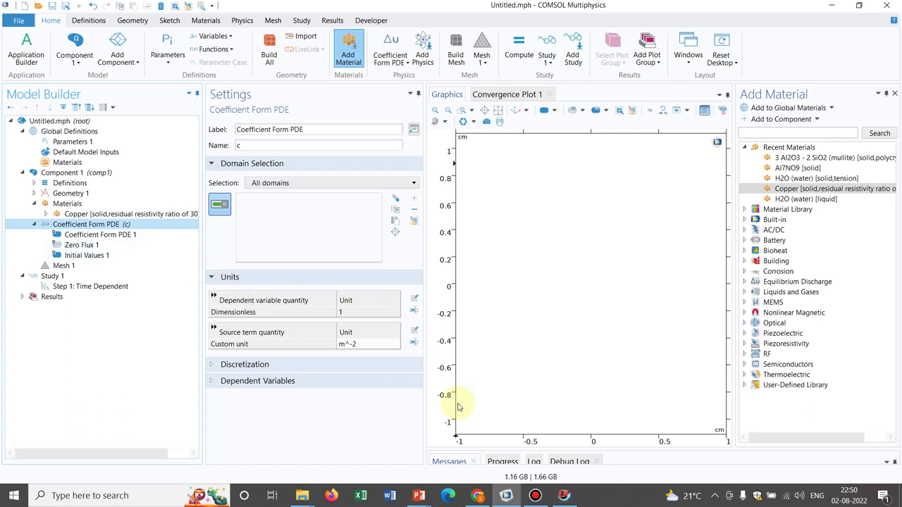
mouse_move(419, 495)
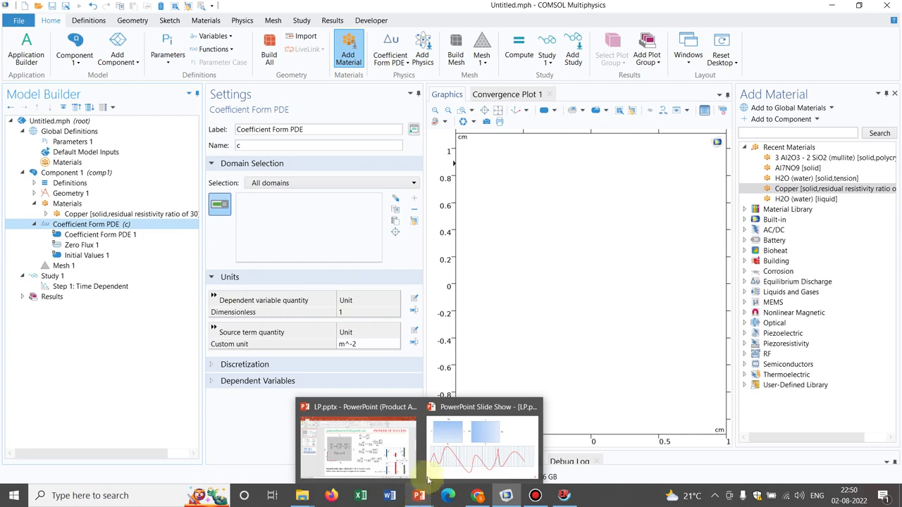
mouse_move(449, 452)
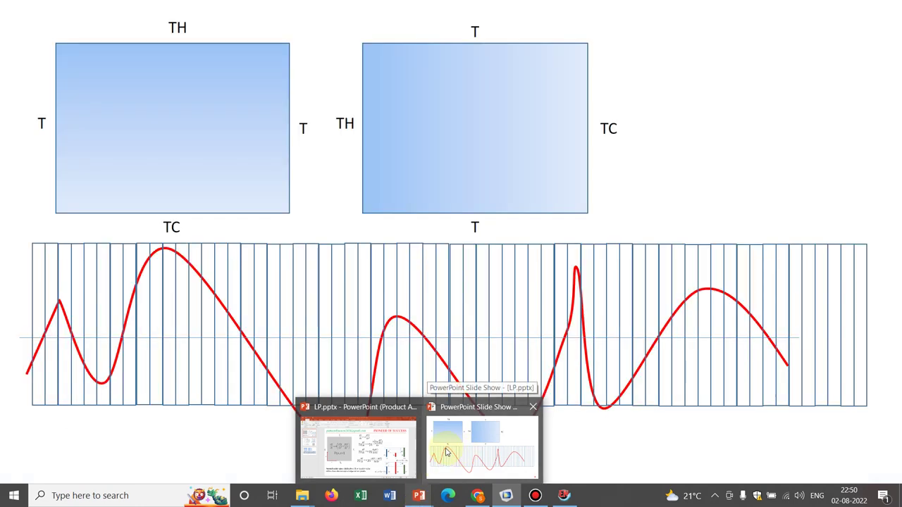
left_click(465, 443)
key("Right")
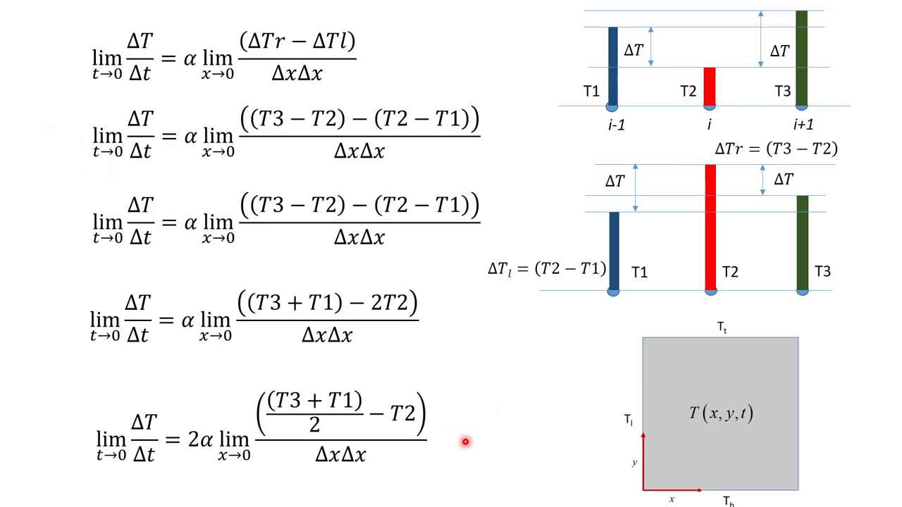
key("Left")
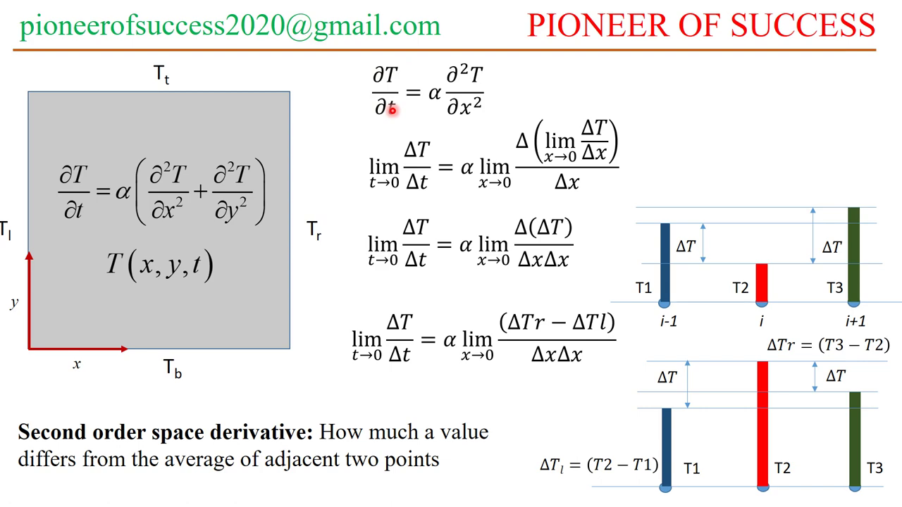
key("Escape")
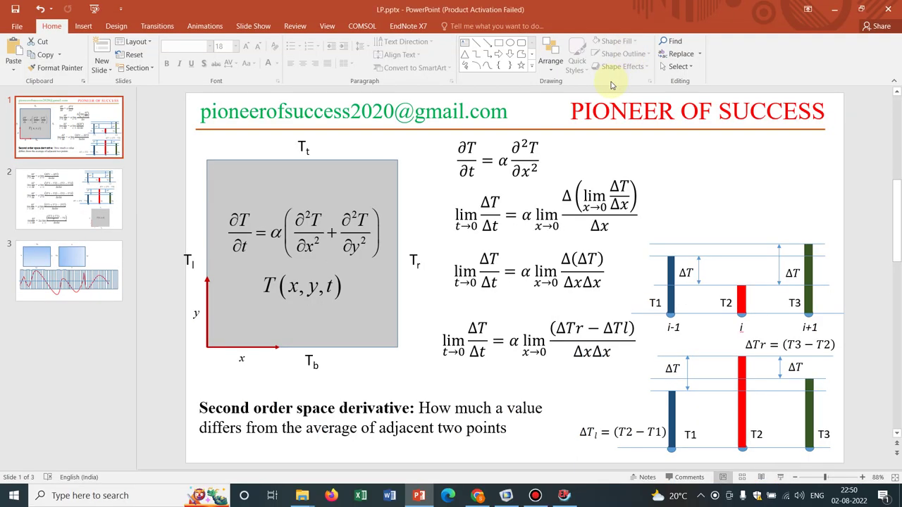
mouse_move(506, 495)
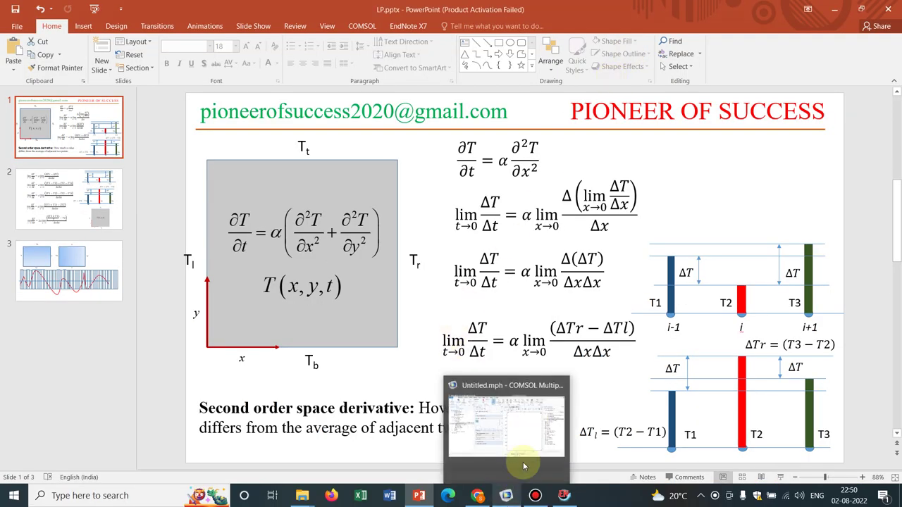
left_click(519, 459)
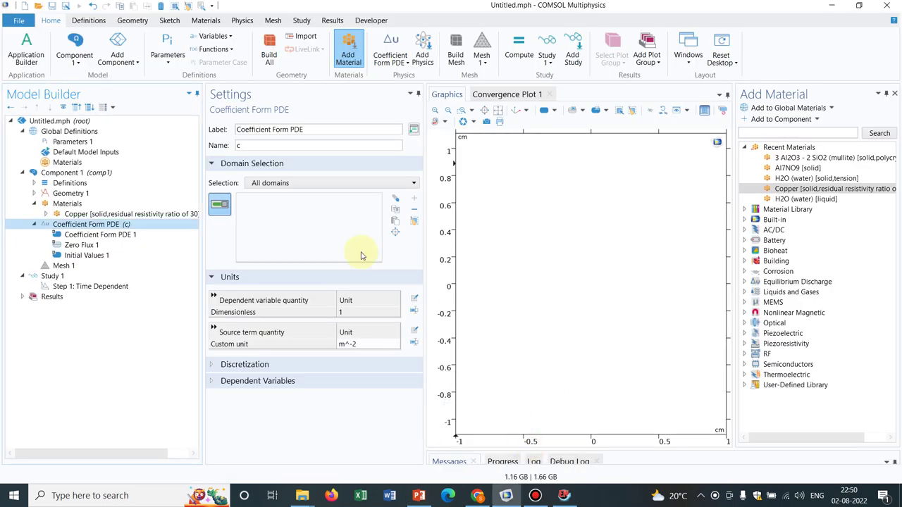
Define a custom unit of K/s for the dependent variable quantity of the Coefficient Form PDE interface
left_click(413, 311)
double_click(353, 312)
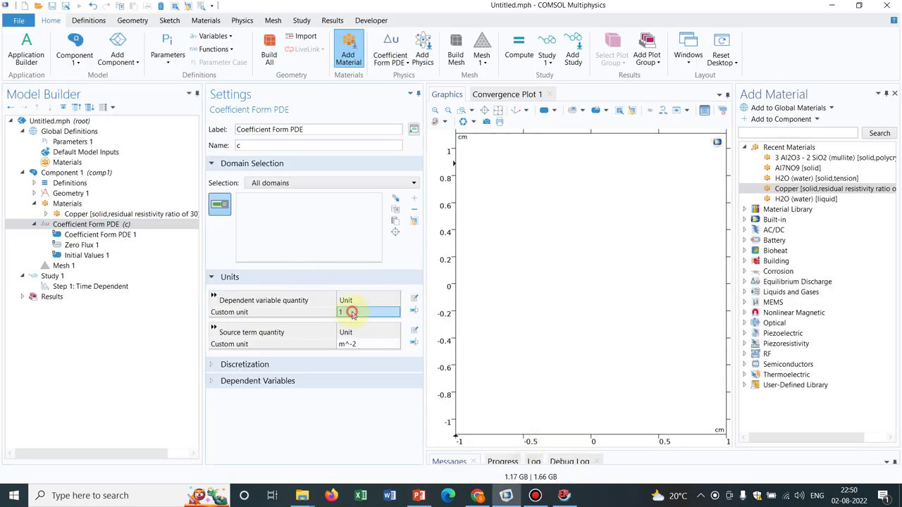
type("K")
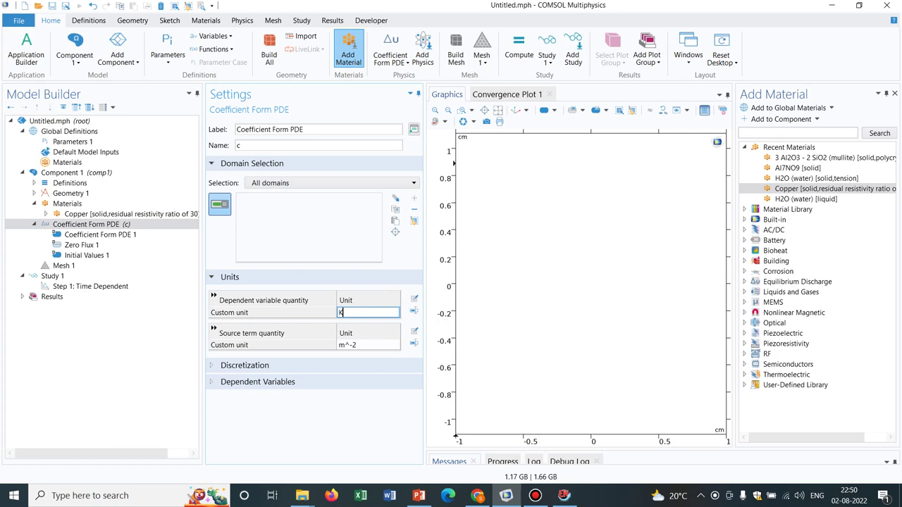
type("/s")
key("Return")
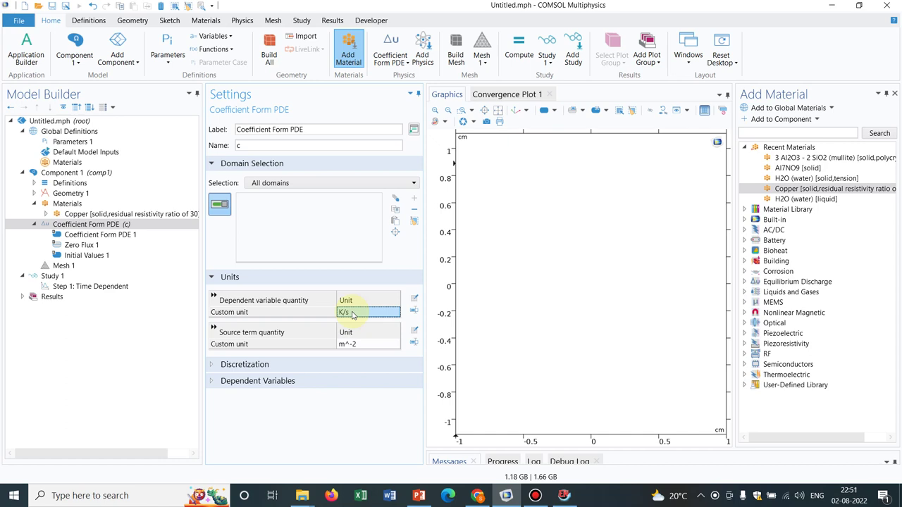
Set the custom unit of the dependent variable quantity to K
left_click(352, 312)
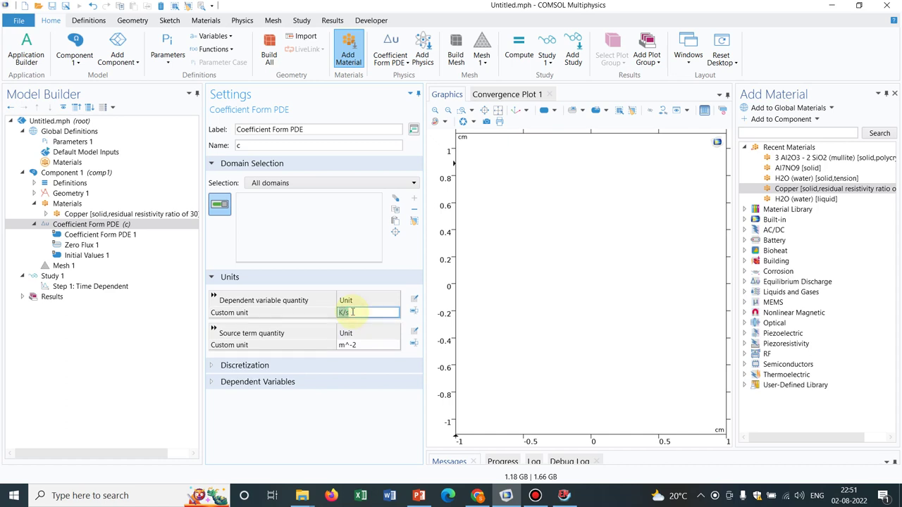
key("BackSpace")
type("K")
left_click(353, 313)
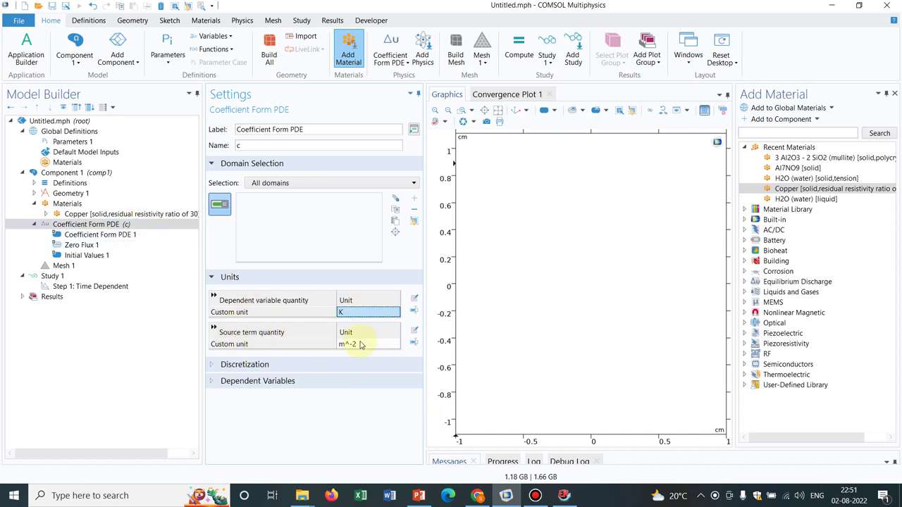
Compare the Coefficient Form PDE 1 equation with the heat equation on the PowerPoint slide, and return to COMSOL
left_click(95, 237)
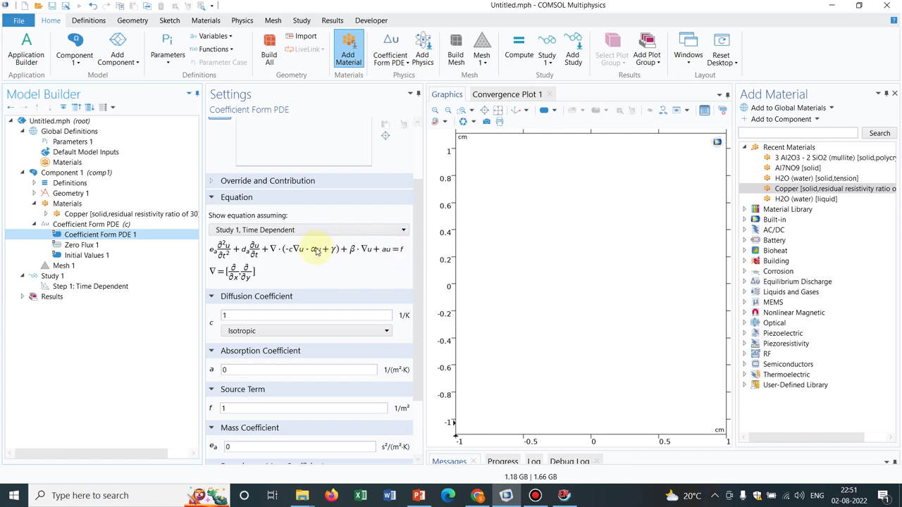
left_click(419, 495)
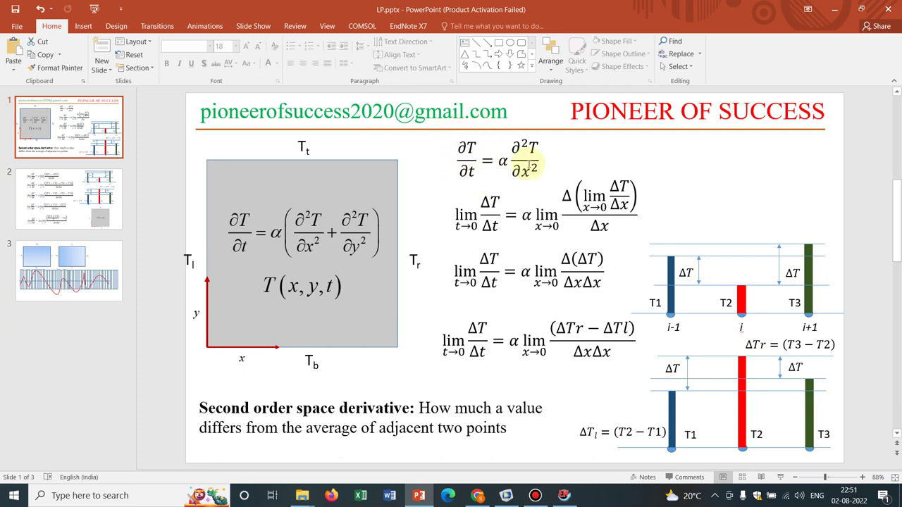
left_click(833, 14)
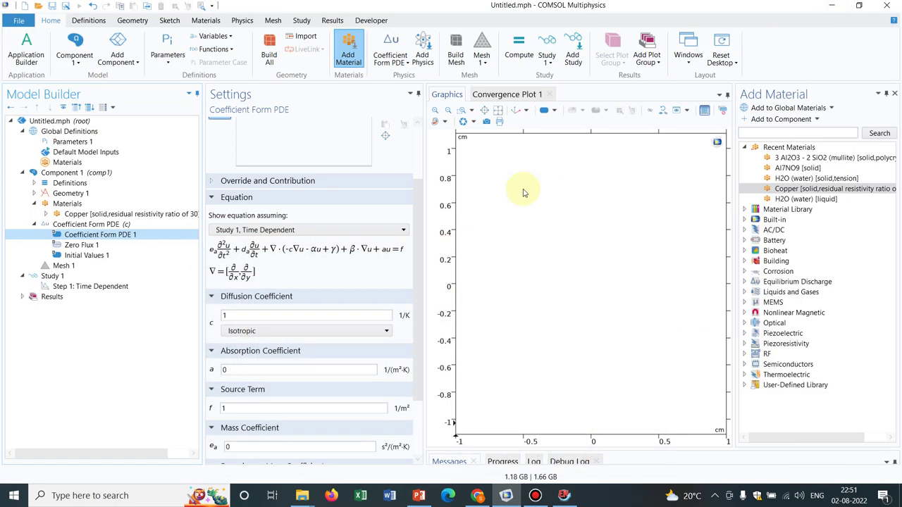
Set the custom unit of the Coefficient Form PDE interface's source term quantity to K/s
left_click(139, 225)
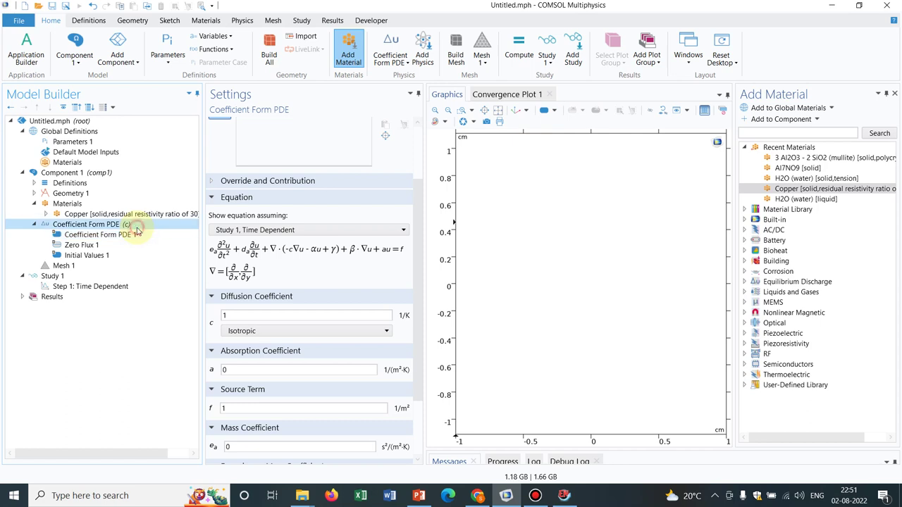
left_click(360, 345)
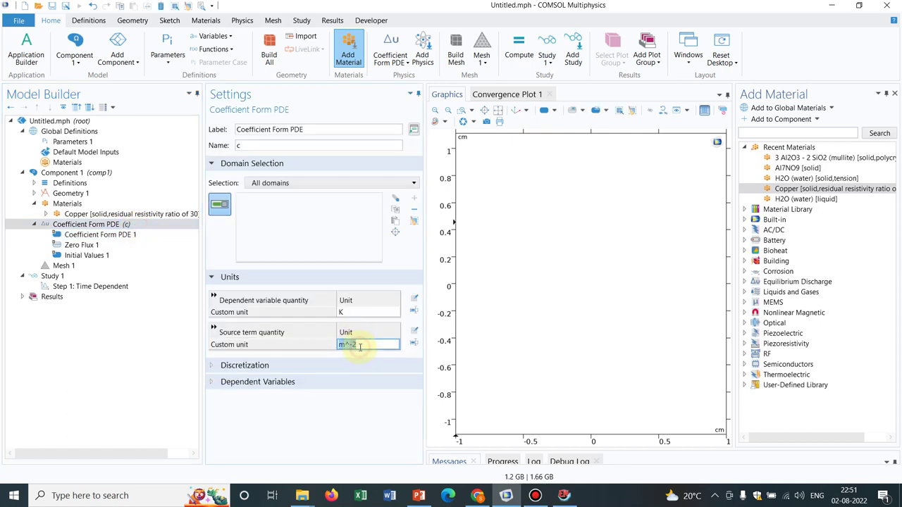
type("K/s")
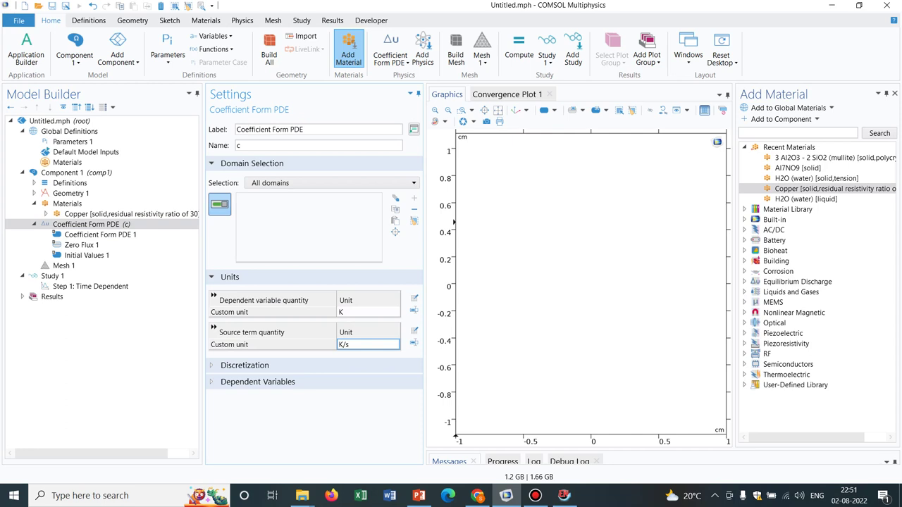
key("Return")
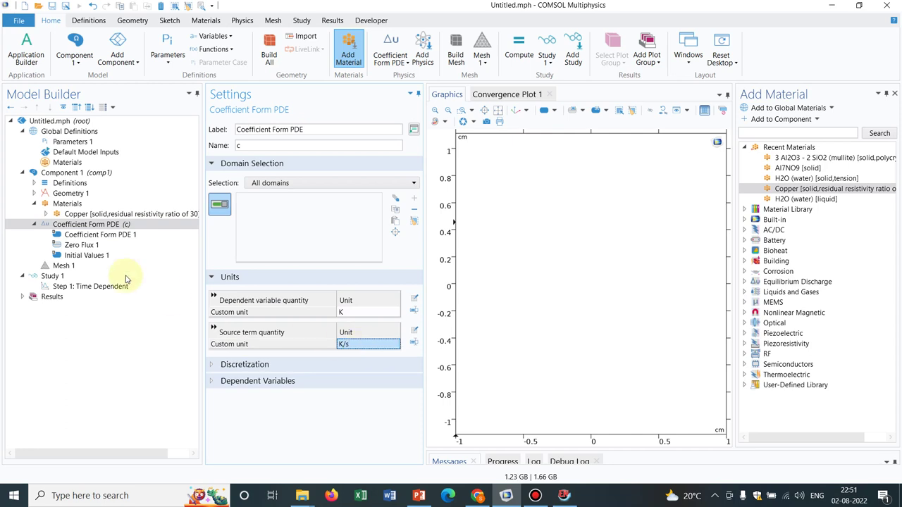
Check the coefficients and units of Coefficient Form PDE 1 against the heat equation on the PowerPoint slide, and return to COMSOL
left_click(102, 237)
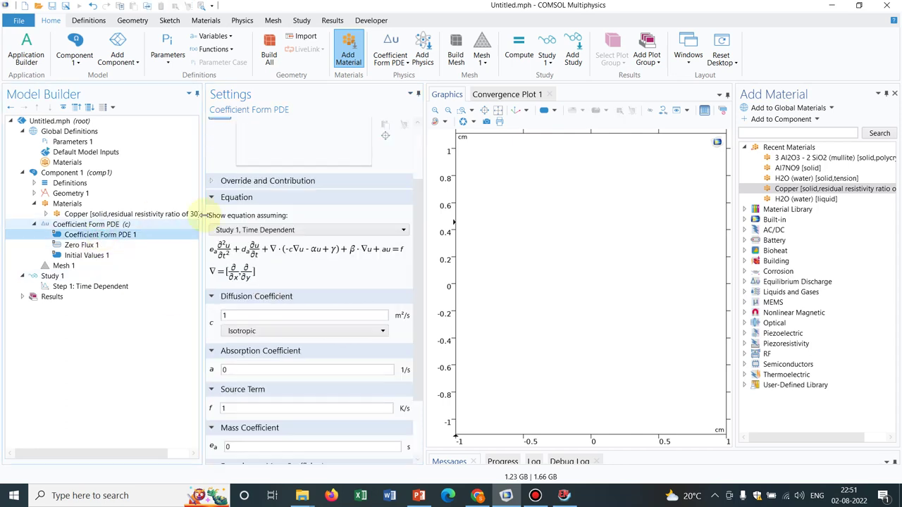
left_click_drag(420, 231, 421, 283)
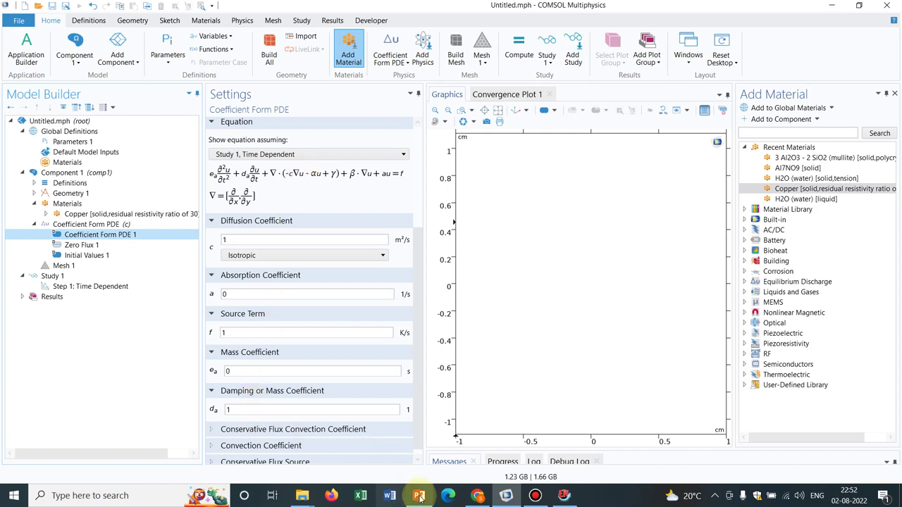
mouse_move(419, 498)
left_click(420, 452)
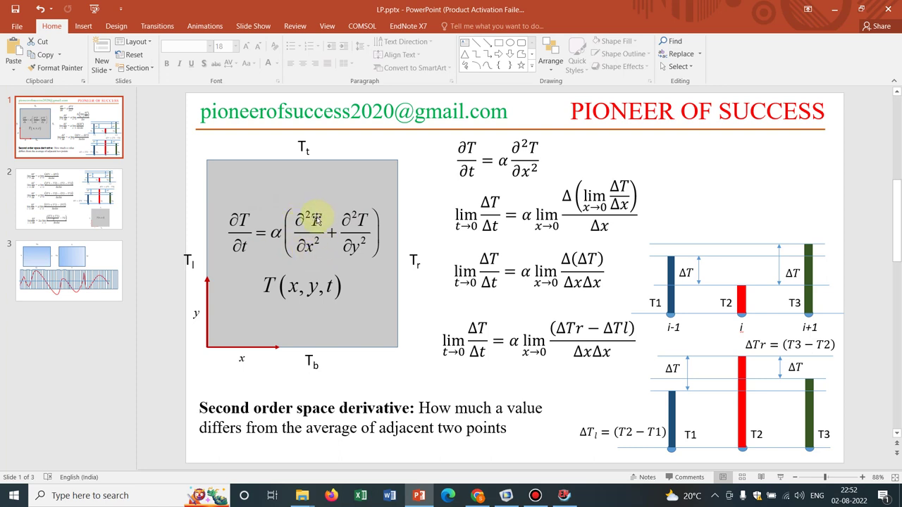
left_click(834, 9)
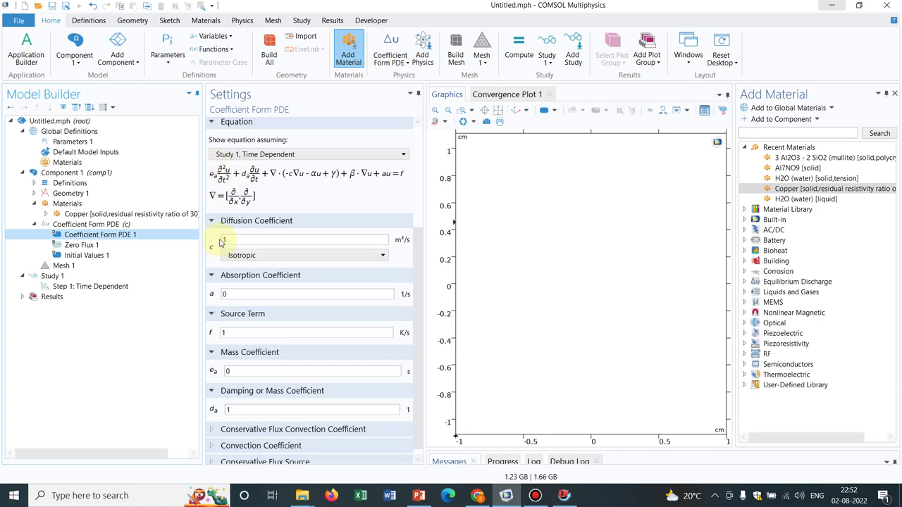
Set the source term f of Coefficient Form PDE 1 to 0 K/s and check the mass and damping coefficients
double_click(227, 372)
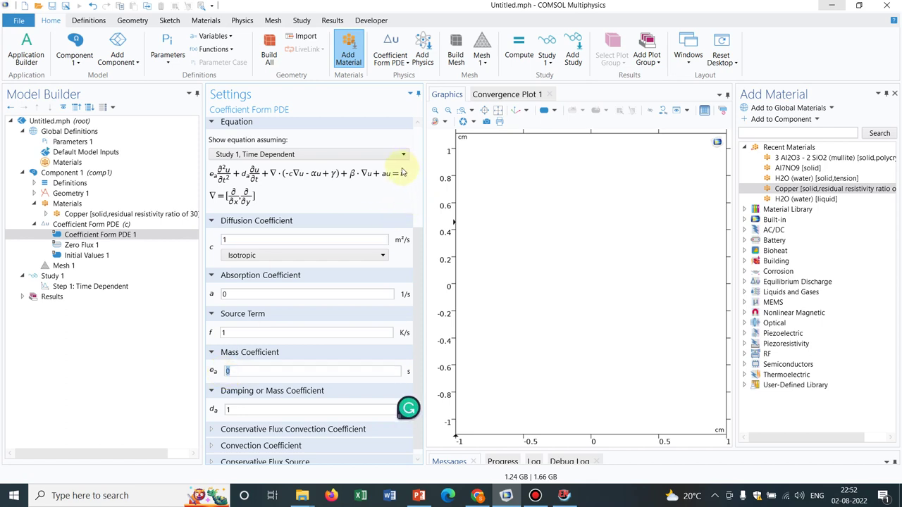
left_click(227, 333)
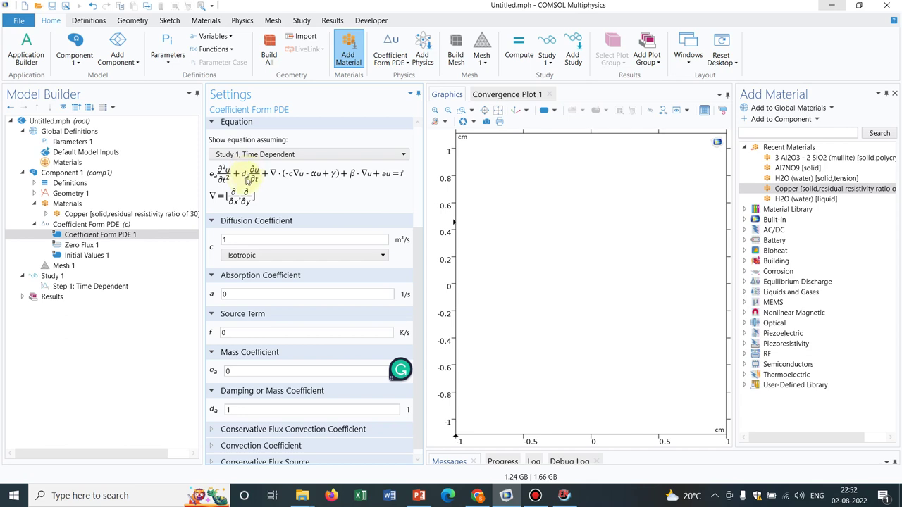
left_click(237, 405)
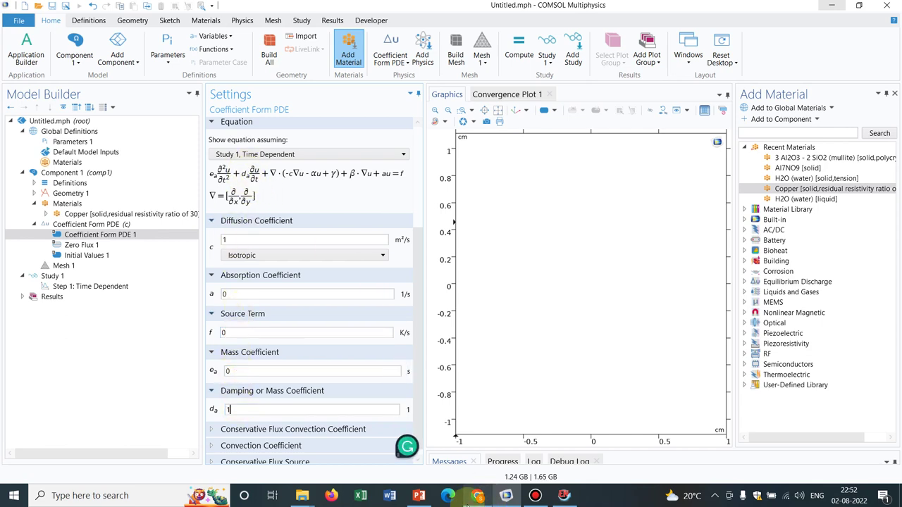
Consult the diffusivity term on the PowerPoint slide, and set the diffusion coefficient c of Coefficient Form PDE 1 to 1e-4 m²/s in COMSOL
mouse_move(419, 495)
left_click(416, 450)
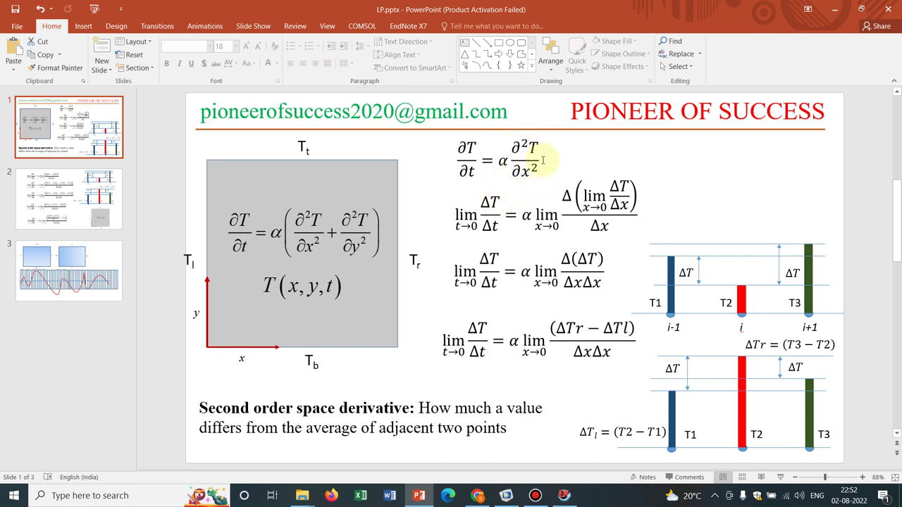
left_click(843, 13)
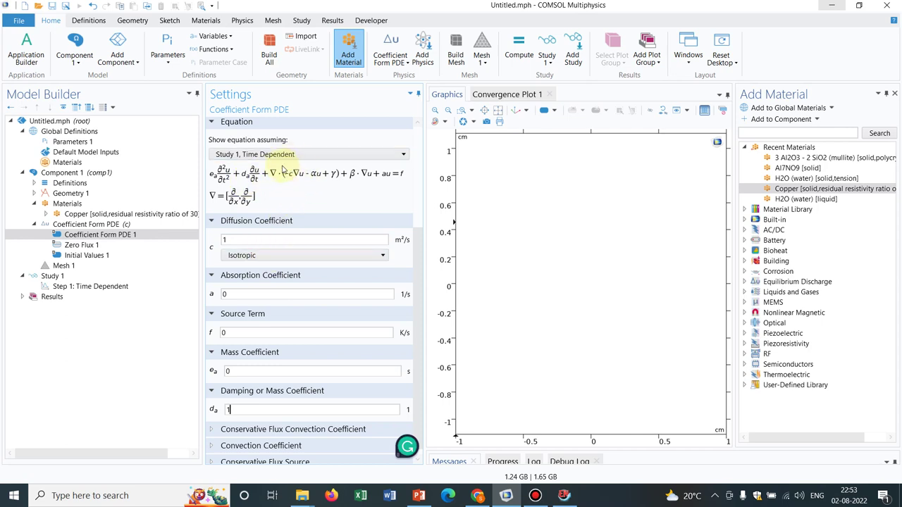
left_click(236, 239)
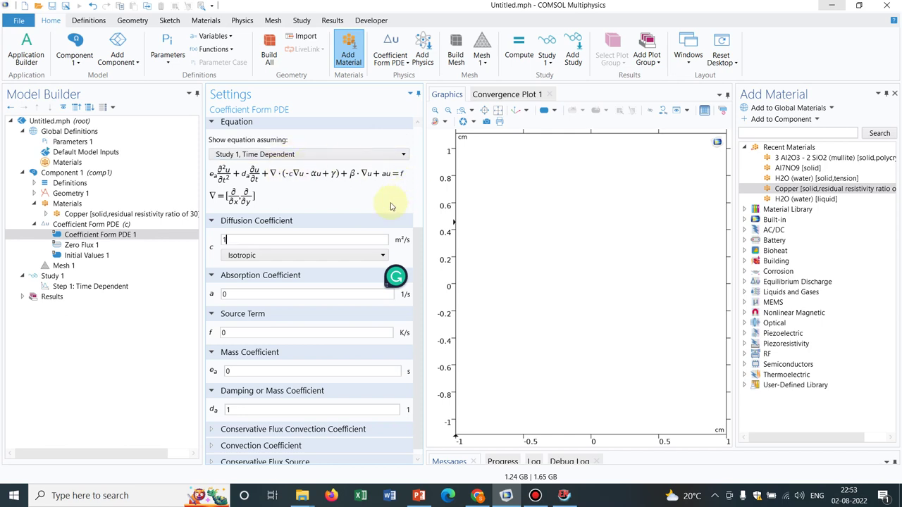
left_click(423, 497)
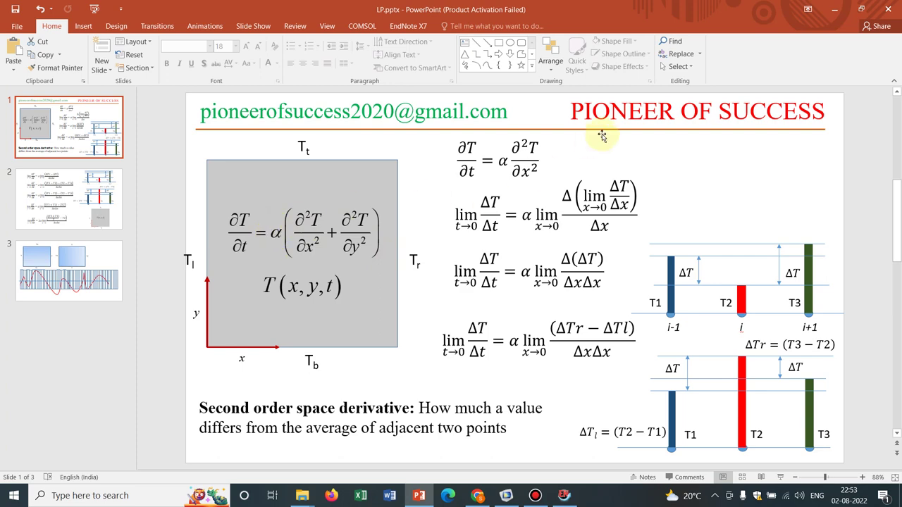
left_click(834, 9)
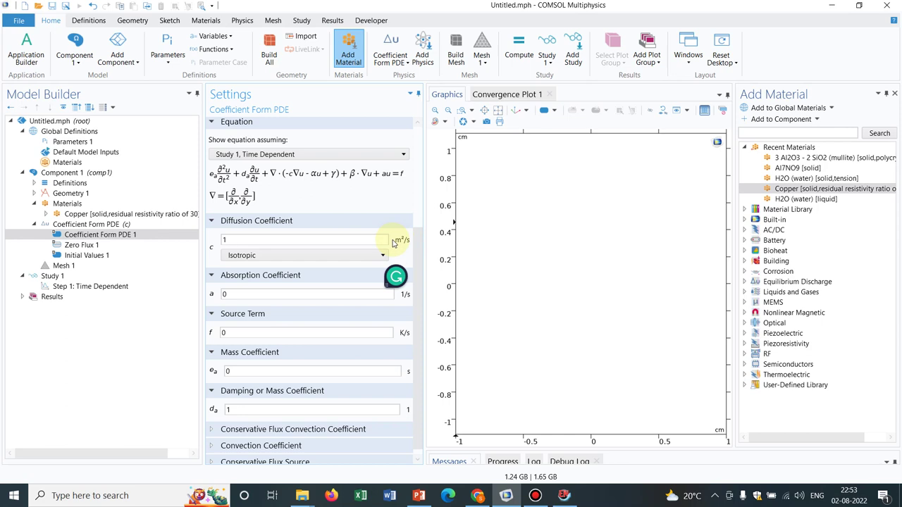
left_click(269, 241)
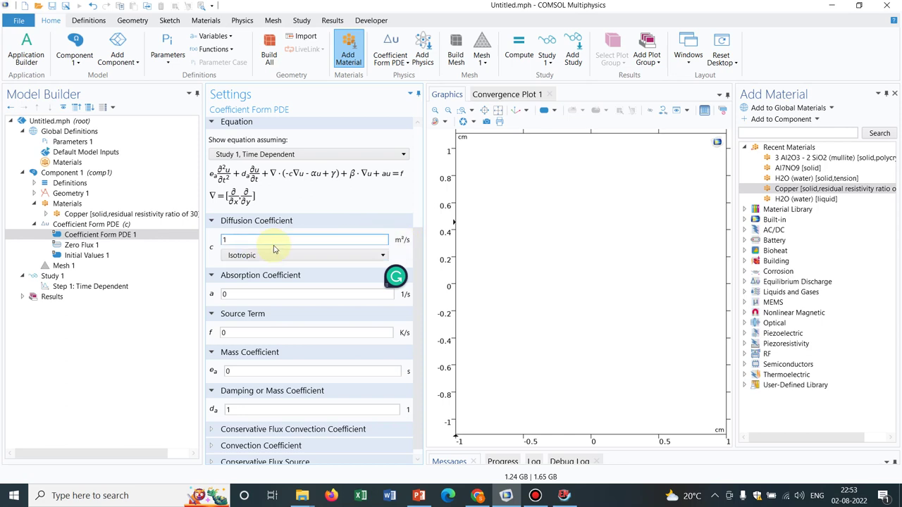
type("e-4")
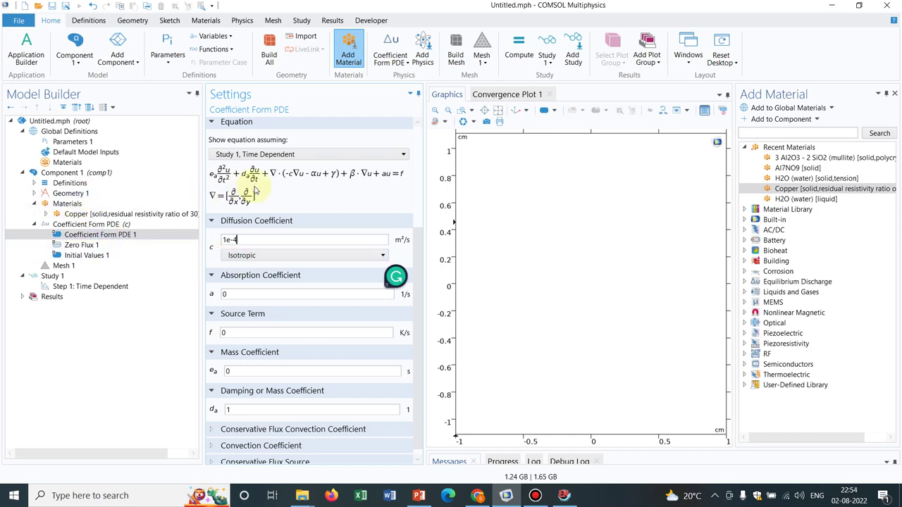
Examine the conservative flux convection, convection and conservative flux source coefficients of Coefficient Form PDE 1 against its equation
left_click(417, 234)
left_click_drag(418, 234, 417, 240)
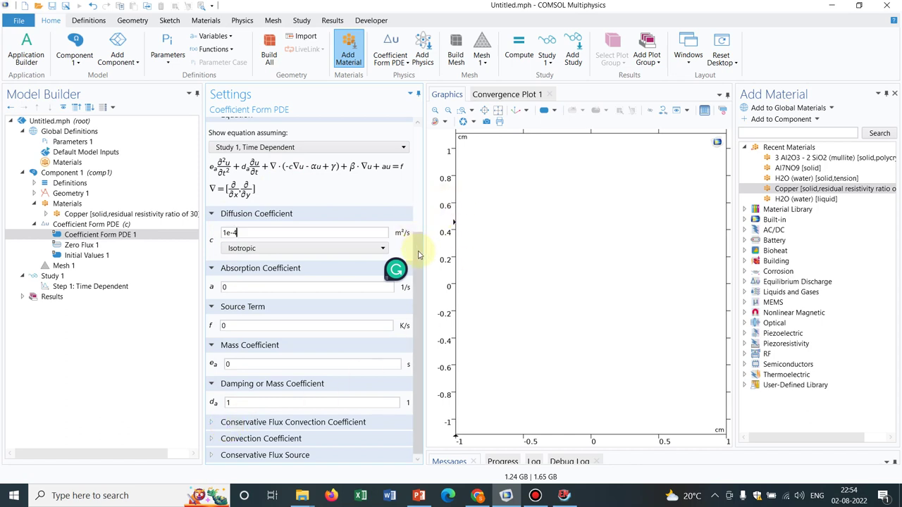
left_click(216, 422)
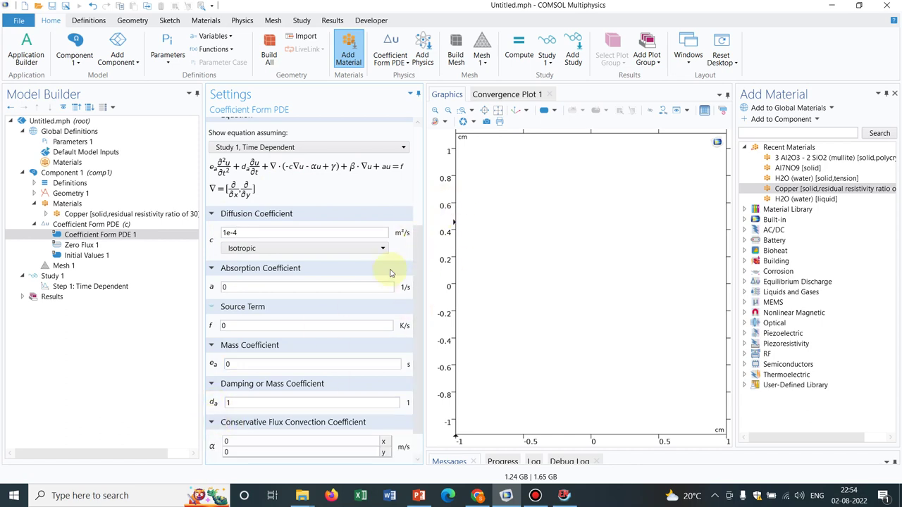
scroll(413, 232, "down", 1)
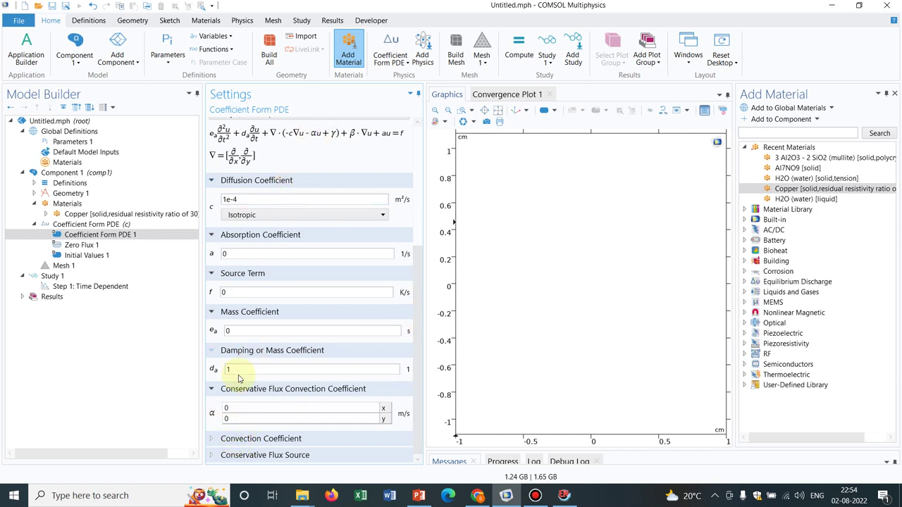
left_click(217, 440)
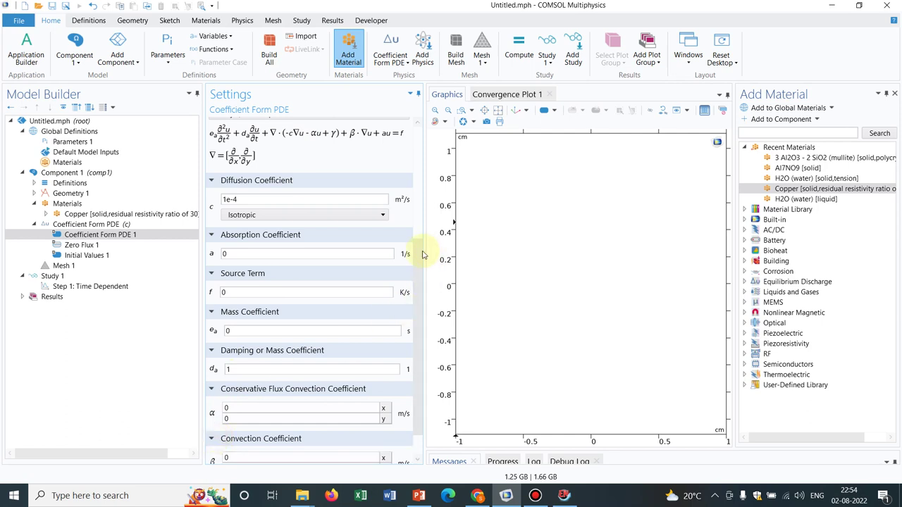
scroll(421, 326, "down", 1)
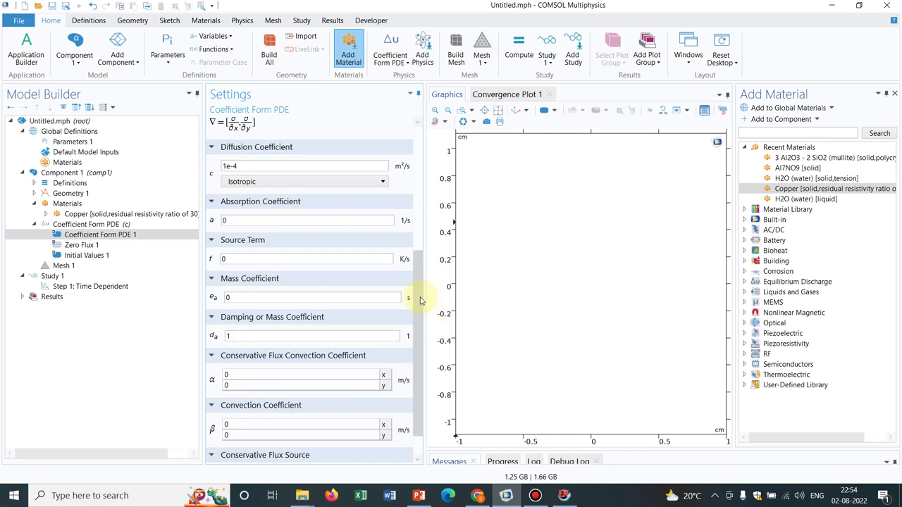
scroll(420, 300, "down", 1)
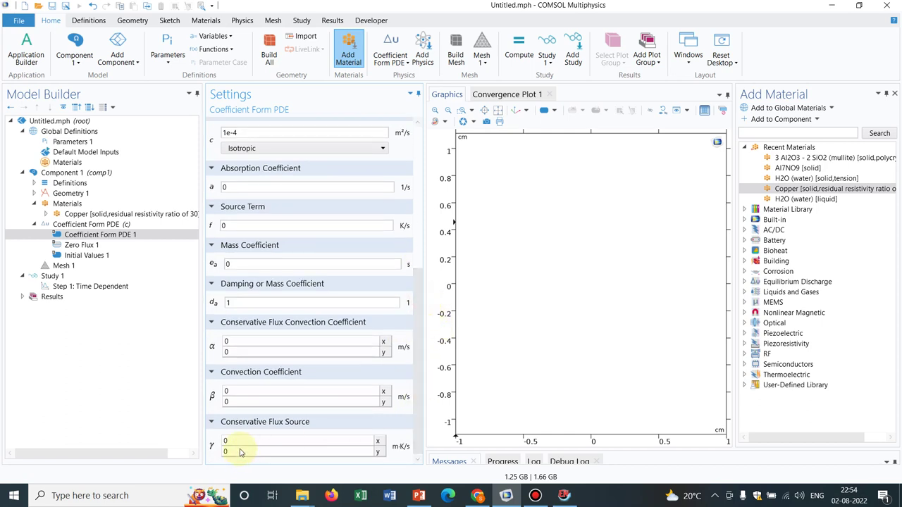
left_click_drag(416, 335, 441, 186)
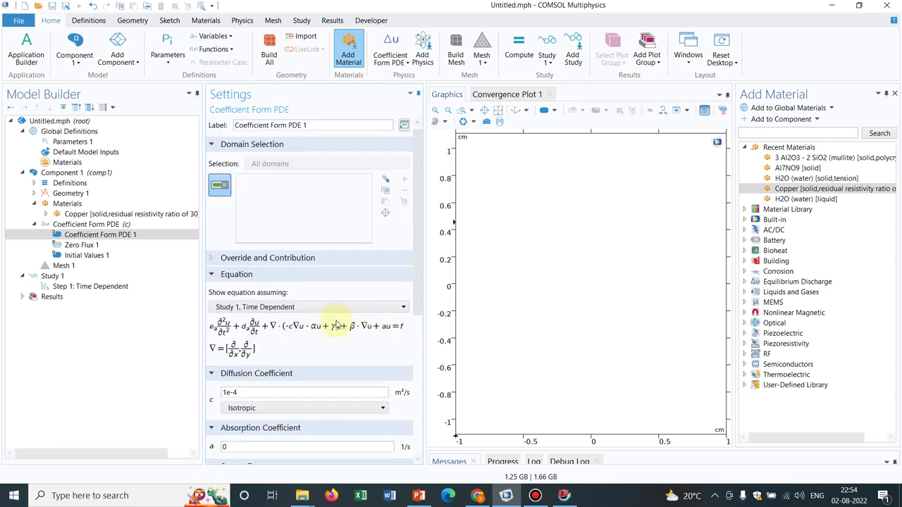
mouse_move(415, 213)
left_mouse_down()
mouse_move(411, 412)
mouse_move(415, 180)
mouse_move(416, 243)
mouse_move(413, 227)
left_mouse_up()
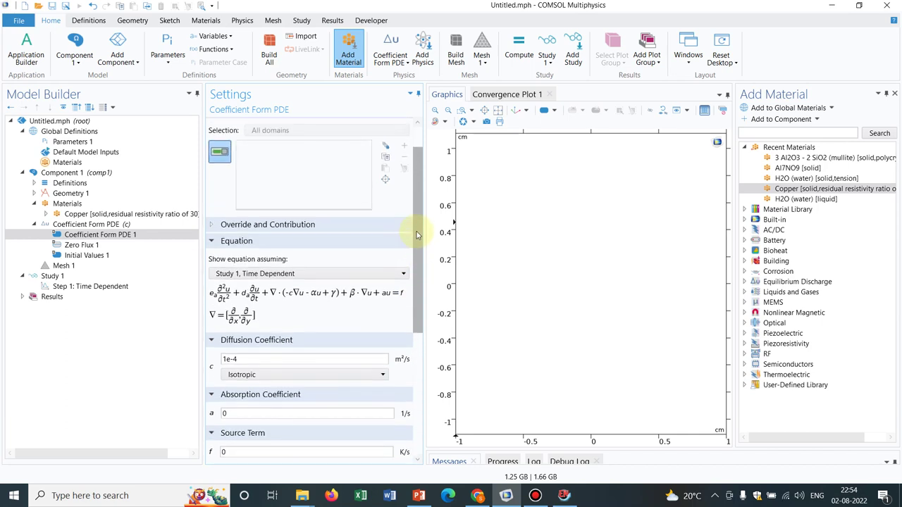
Add a square with a 1 cm side and its corner at the origin to Geometry 1, build it, and close the material browser
left_click(73, 194)
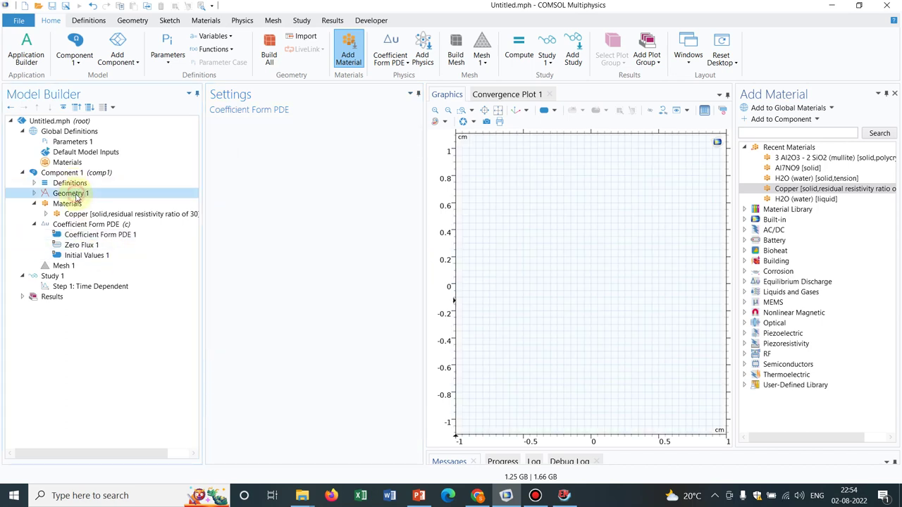
right_click(76, 196)
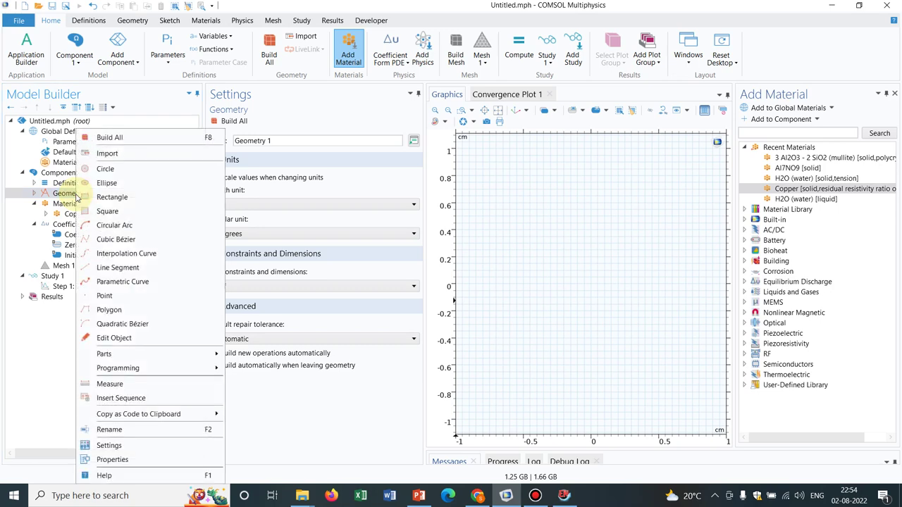
left_click(107, 211)
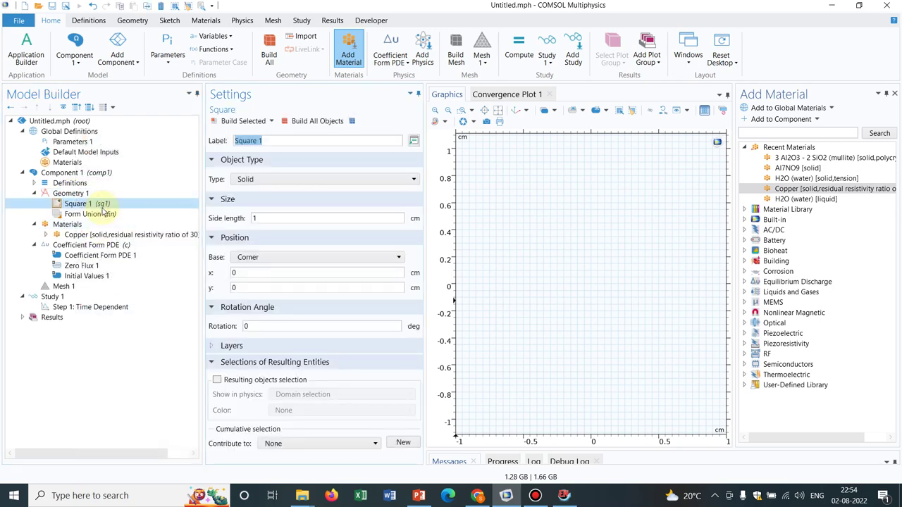
left_click(238, 120)
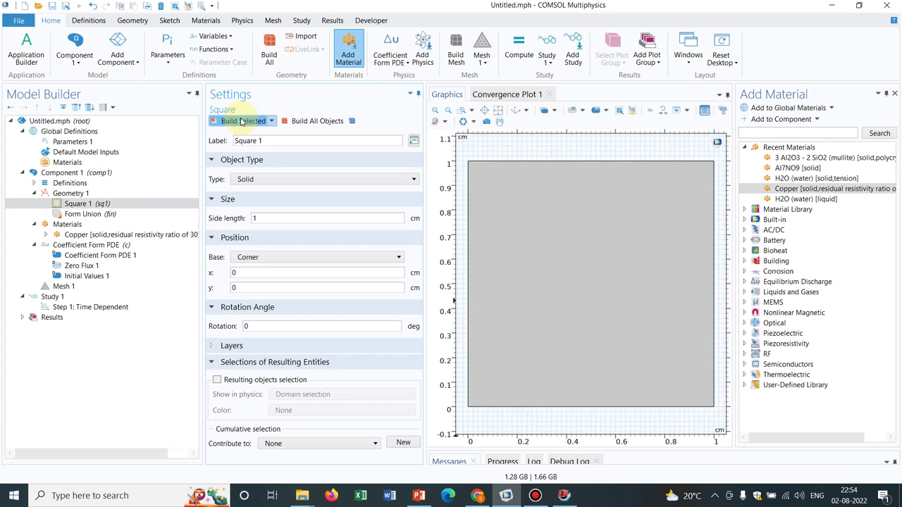
left_click(896, 93)
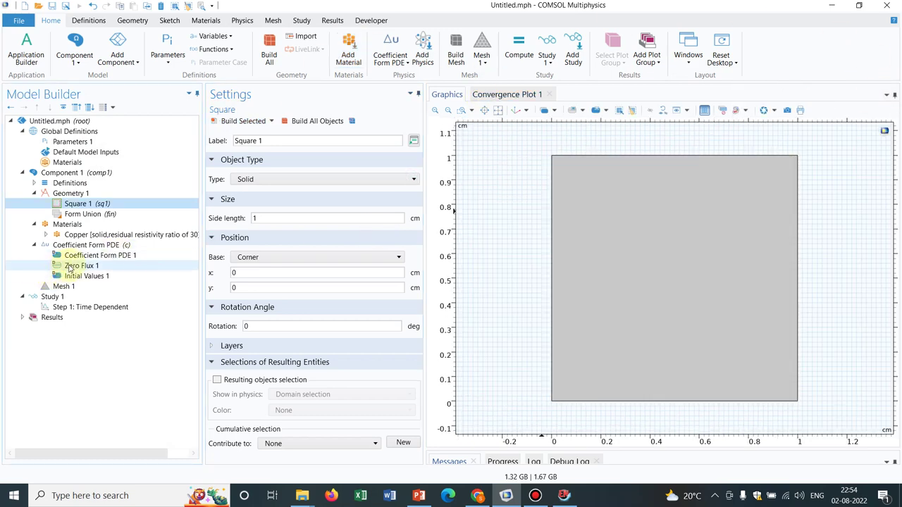
Add a Dirichlet boundary condition to the Coefficient Form PDE interface and assign it to the square's left and right edges
left_click(78, 246)
right_click(79, 248)
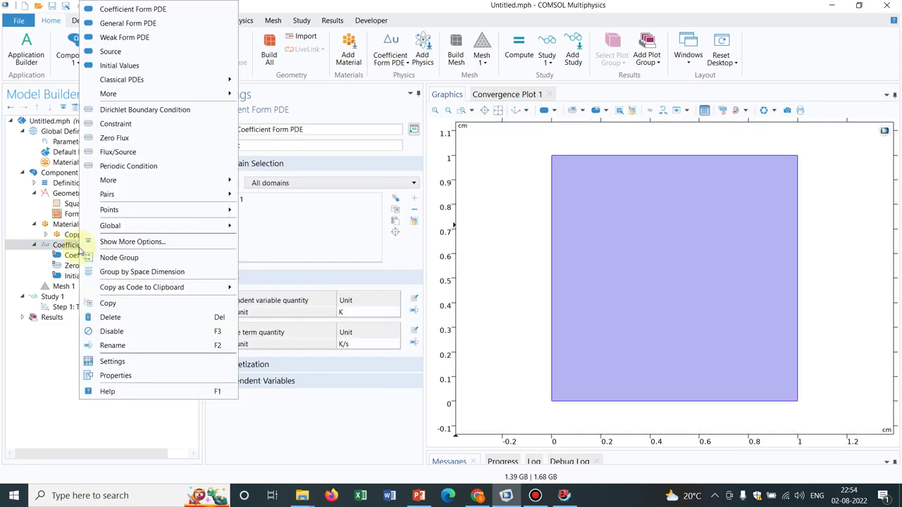
left_click(130, 112)
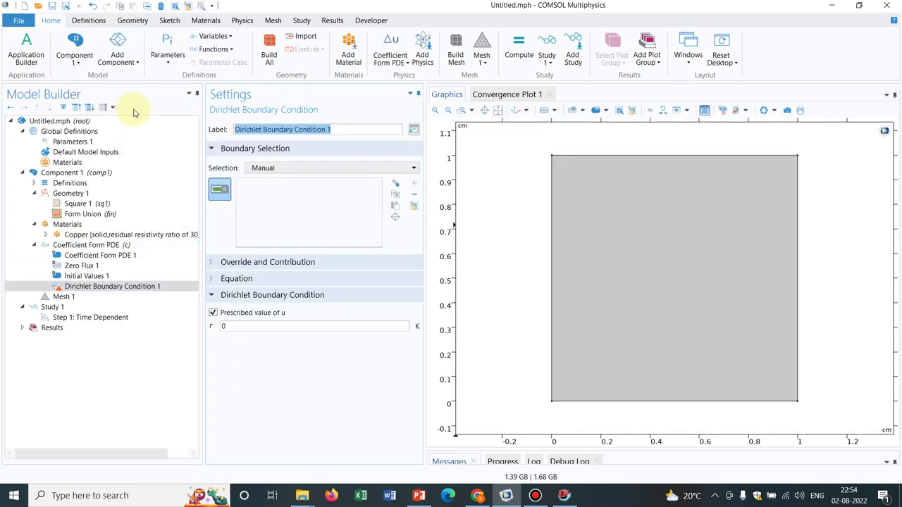
left_click(552, 212)
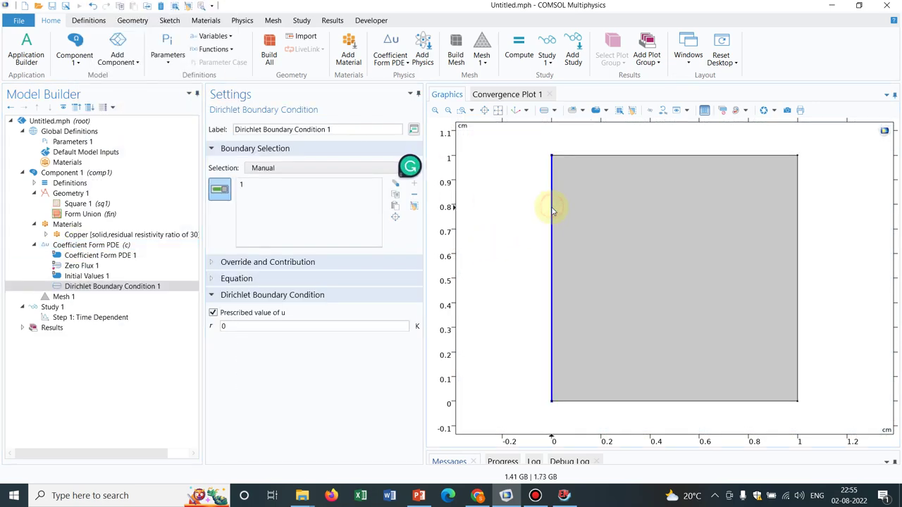
left_click(797, 192)
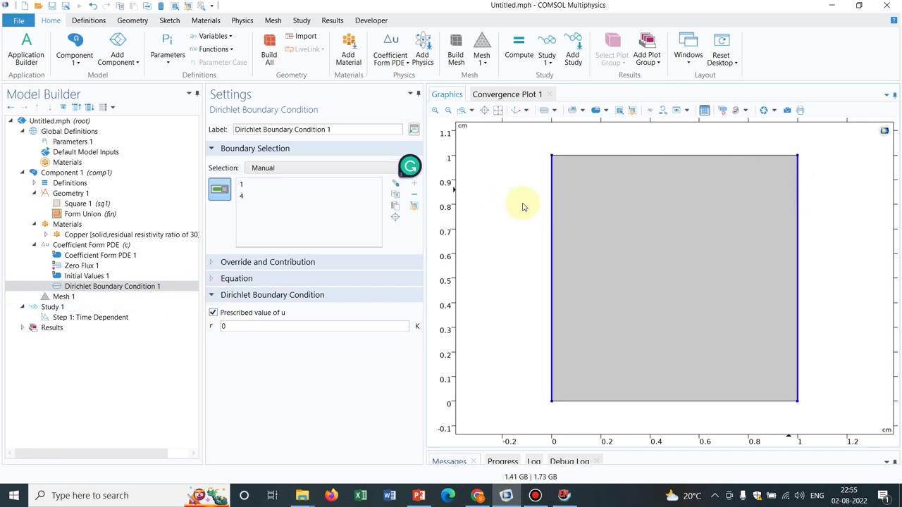
Set the prescribed temperature of Dirichlet Boundary Condition 1, and add a second Dirichlet condition of 400 K on the square's top edge
left_click(224, 326)
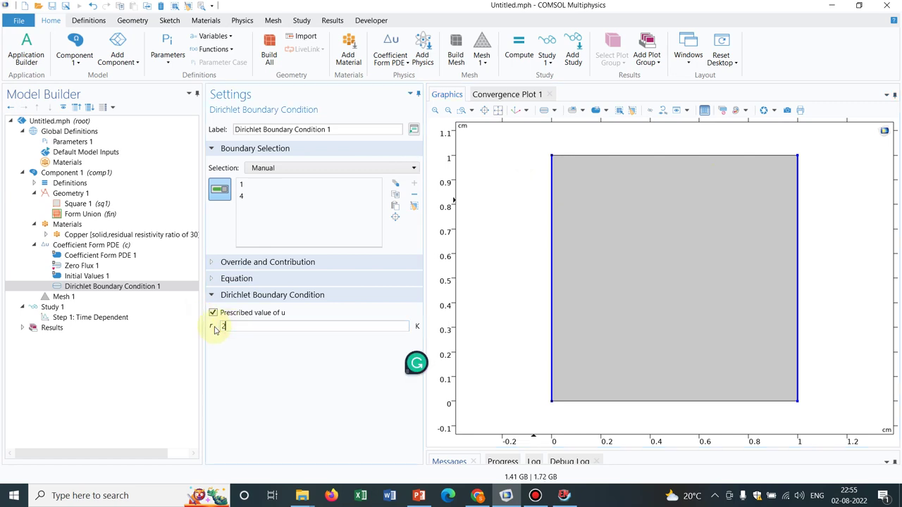
left_click(95, 245)
right_click(96, 244)
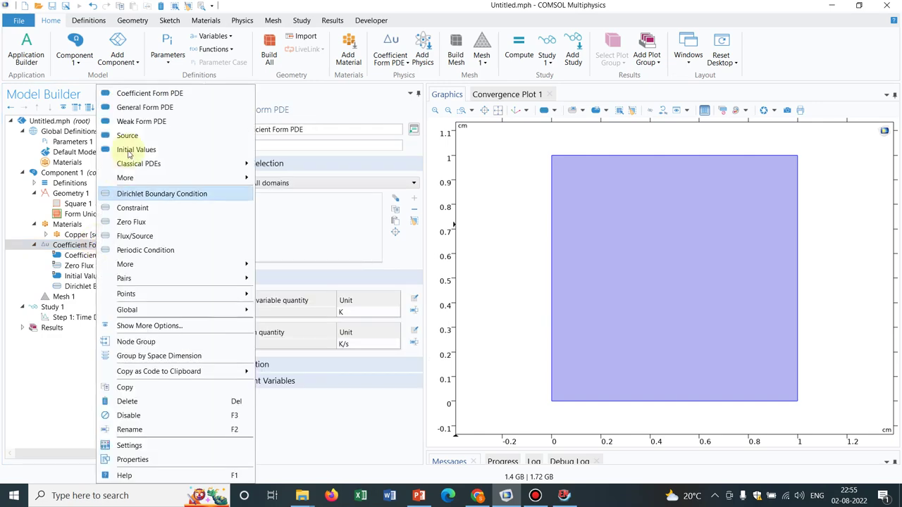
left_click(163, 194)
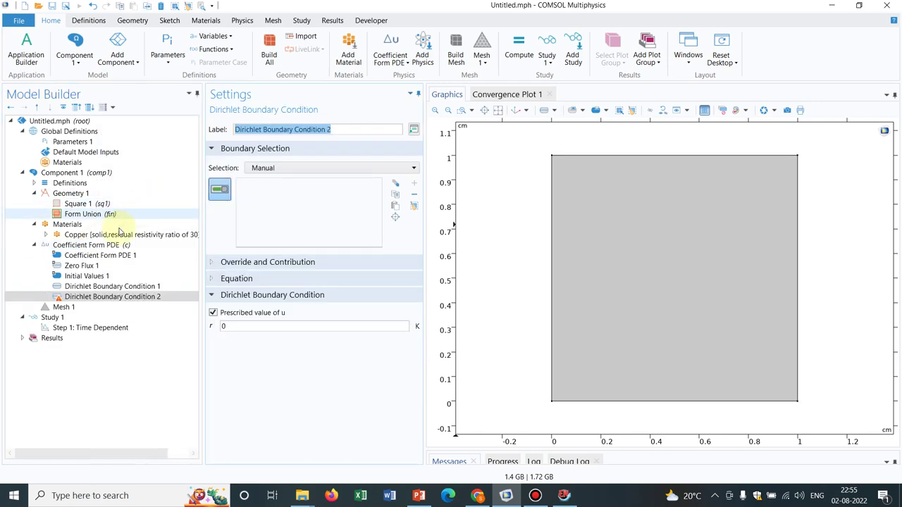
left_click(604, 155)
double_click(234, 326)
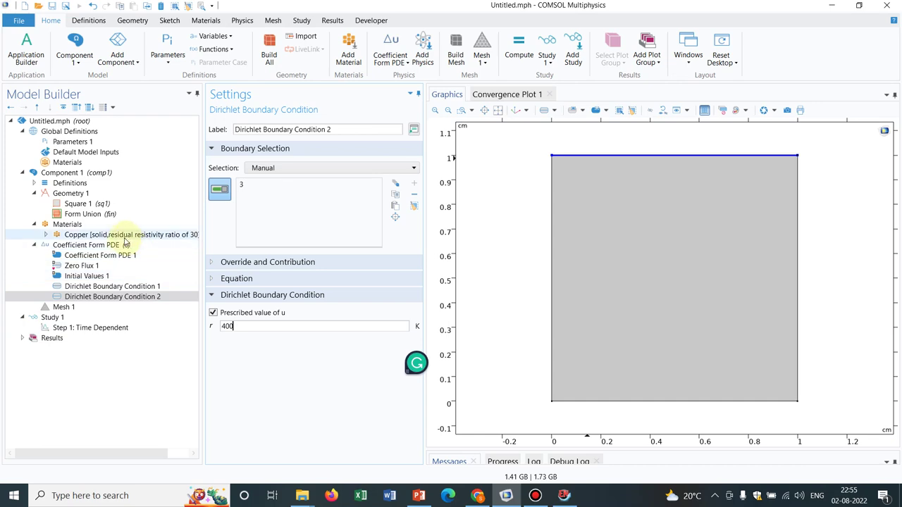
Add a third Dirichlet boundary condition to the Coefficient Form PDE interface, prescribing 250 K on the square's bottom edge
left_click(121, 244)
right_click(121, 244)
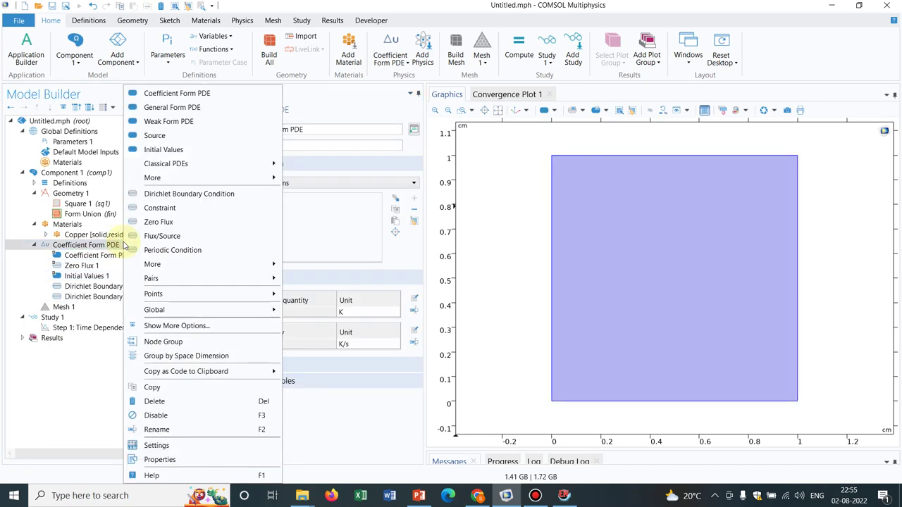
left_click(185, 193)
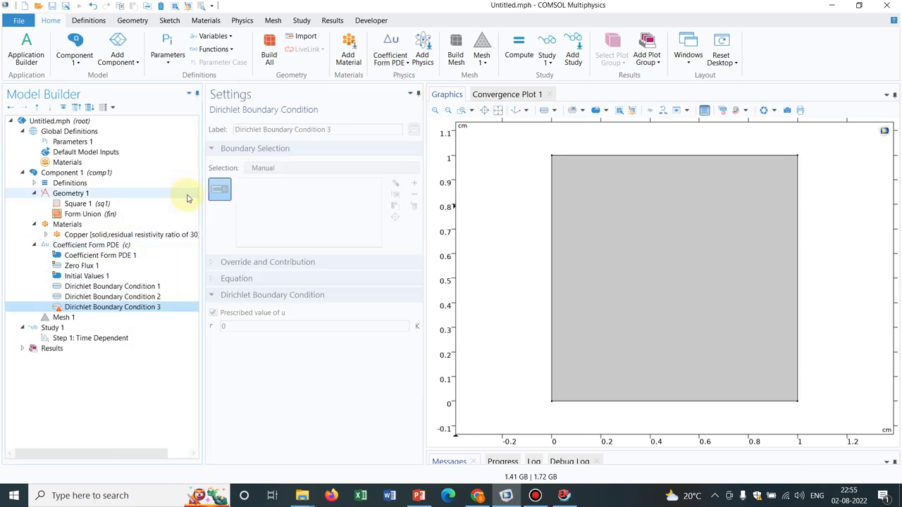
left_click(678, 401)
left_click(233, 326)
double_click(232, 326)
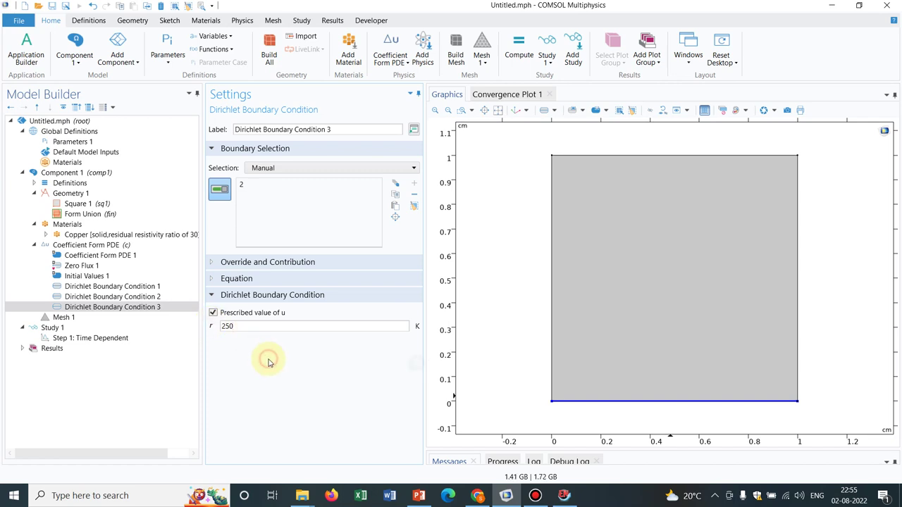
Build the physics-controlled Mesh 1 with the Extra fine element size, and compute the time-dependent study
left_click(84, 321)
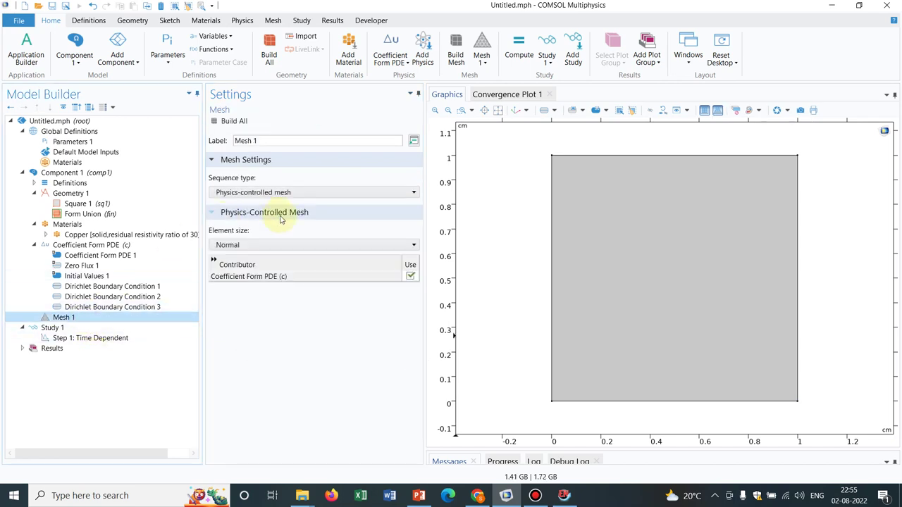
left_click(275, 243)
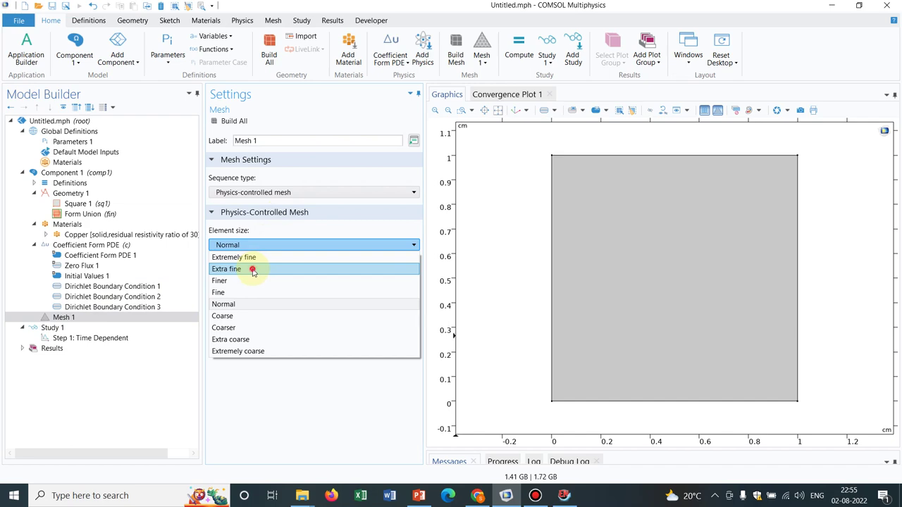
left_click(252, 269)
left_click(235, 124)
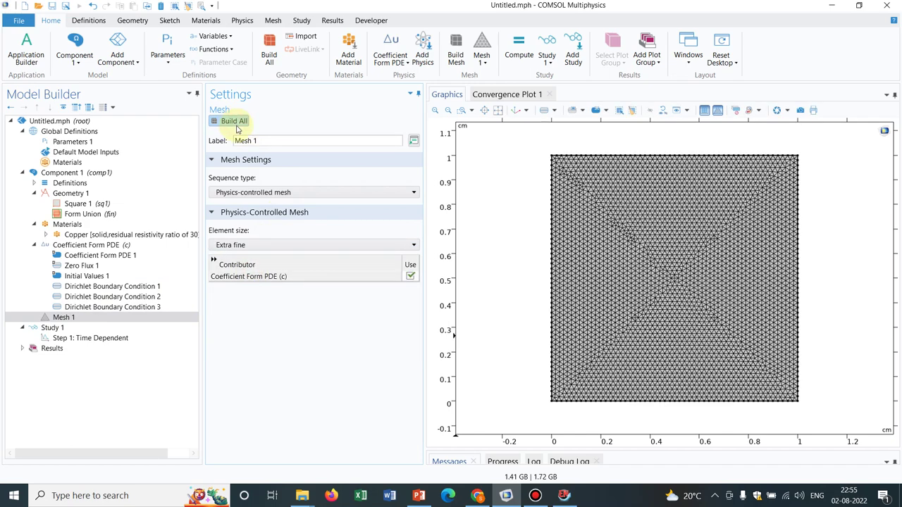
left_click(88, 338)
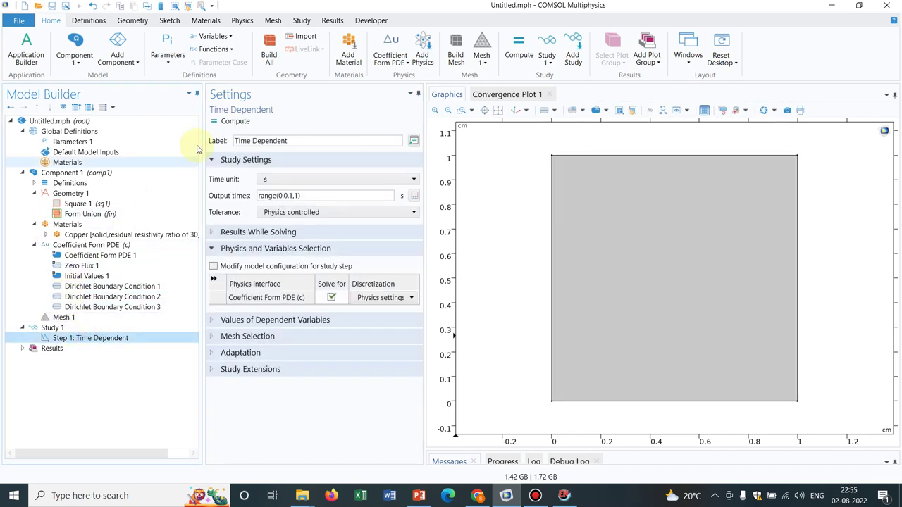
left_click(235, 121)
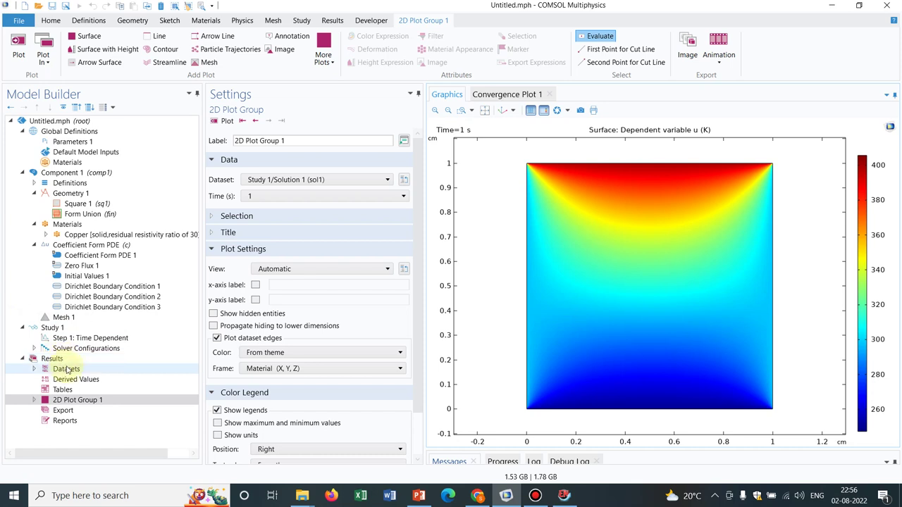
Add a Cut Line 2D dataset to the results datasets
left_click(34, 369)
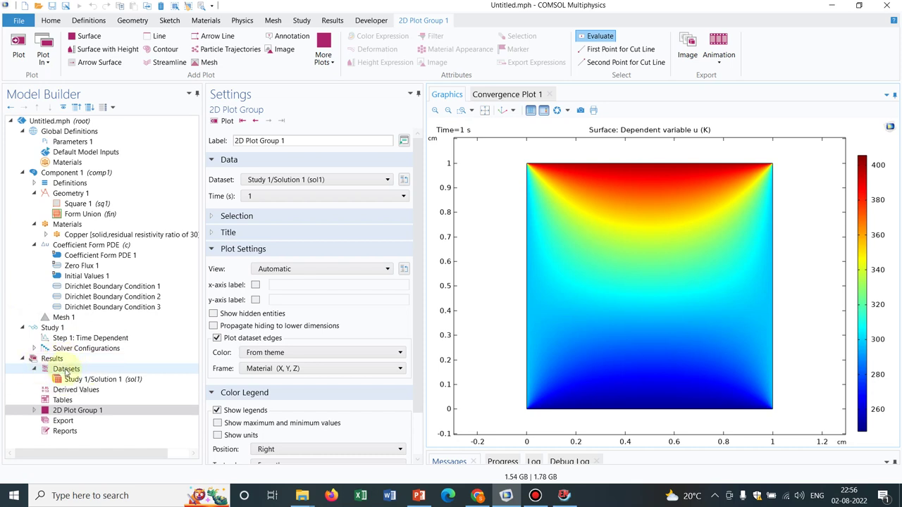
left_click(66, 371)
right_click(66, 371)
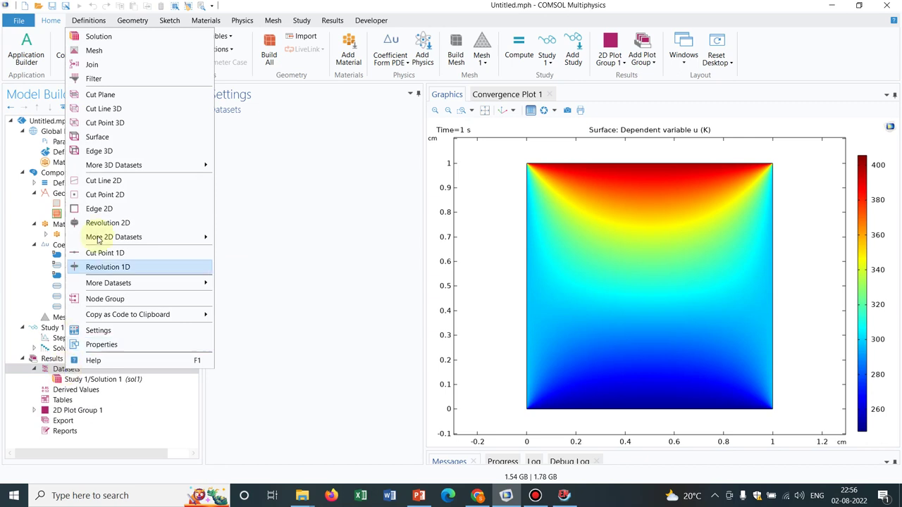
left_click(129, 183)
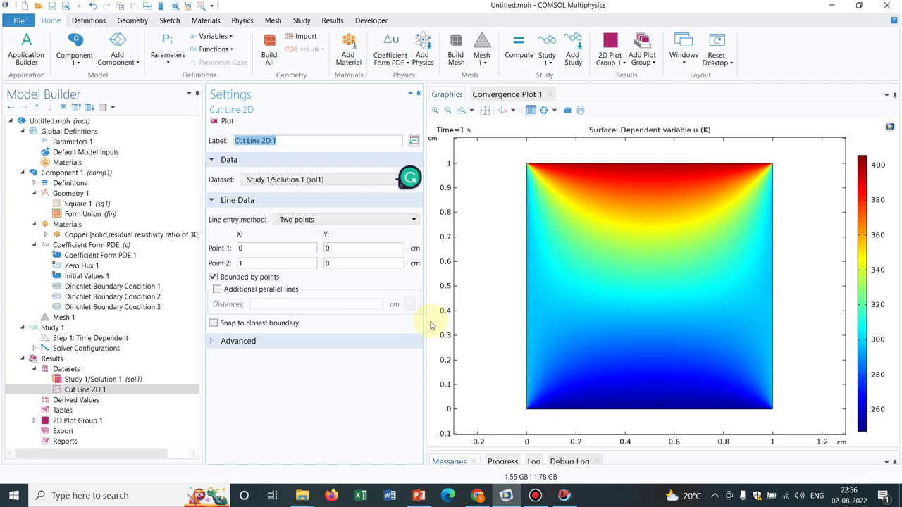
Define the cut line from point (0.5, 0) to point (0.5, 1) cm and plot it
left_click(280, 263)
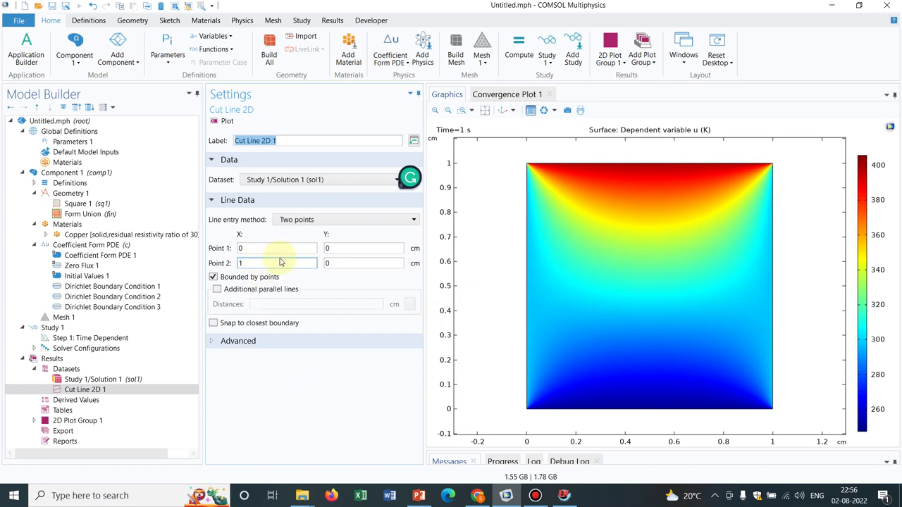
left_click(339, 249)
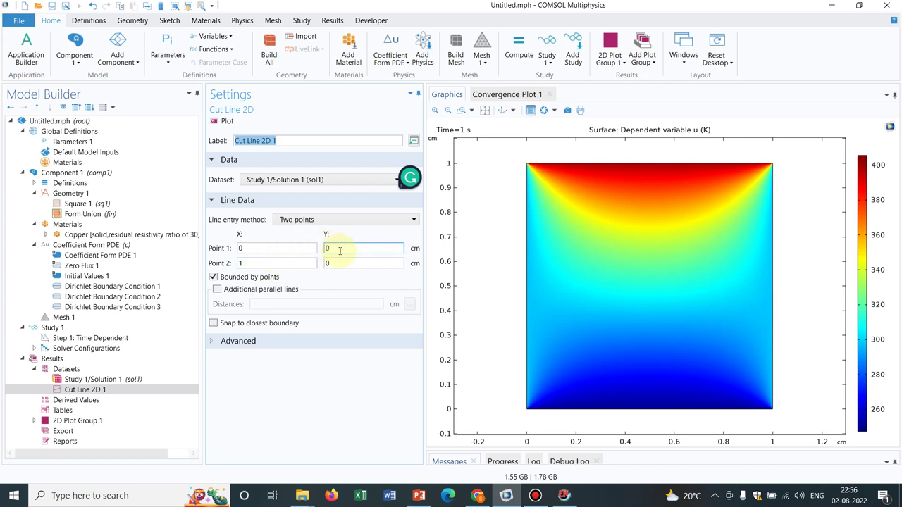
left_click(338, 260)
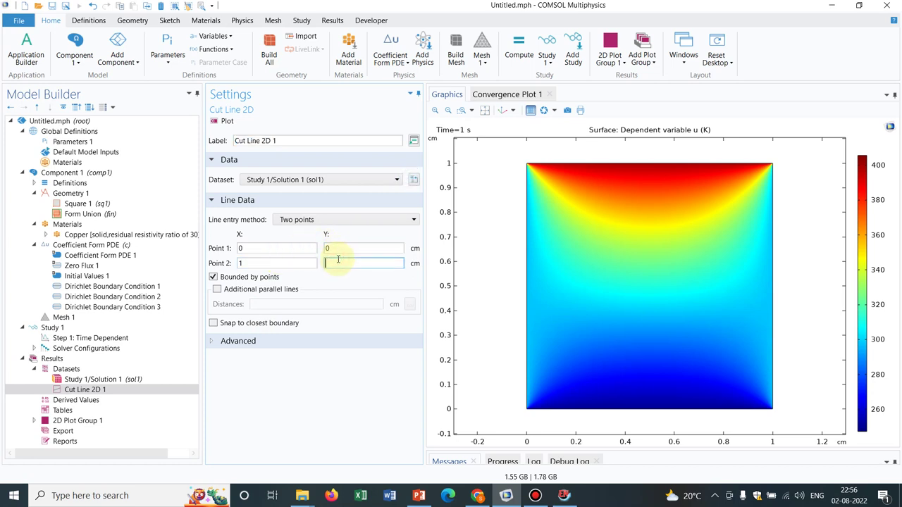
type("1")
left_click(265, 248)
left_click_drag(265, 248, 240, 248)
type("0.5")
left_click(243, 263)
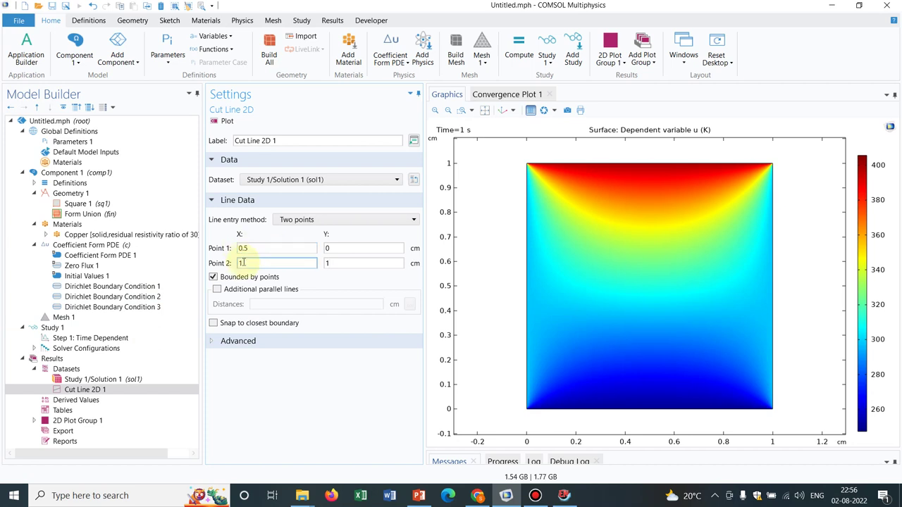
left_click(245, 263)
type("0.5")
left_click(221, 121)
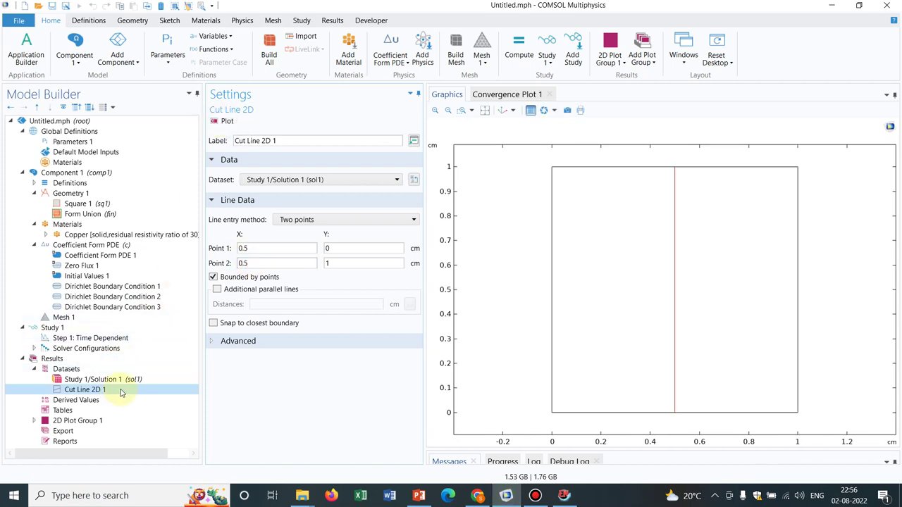
Rename the Cut Line 2D 1 dataset as "vertical line"
right_click(122, 392)
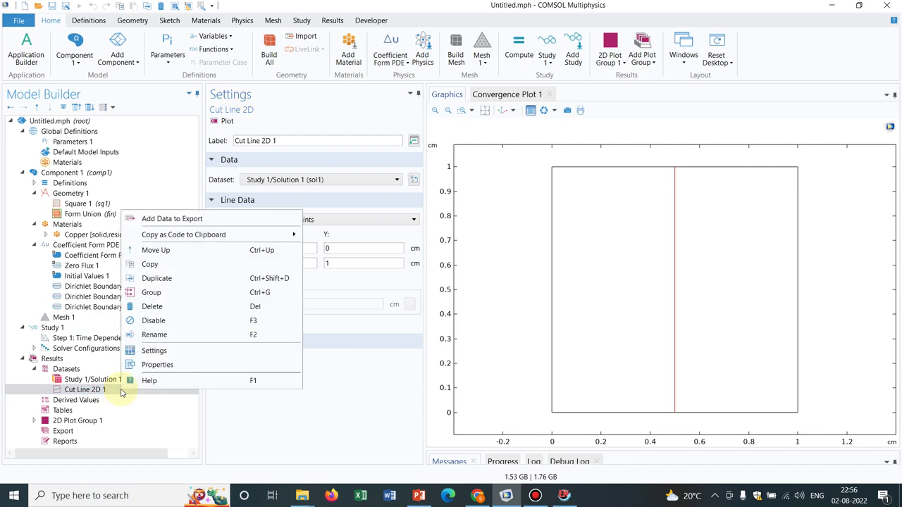
left_click(161, 340)
type("ver")
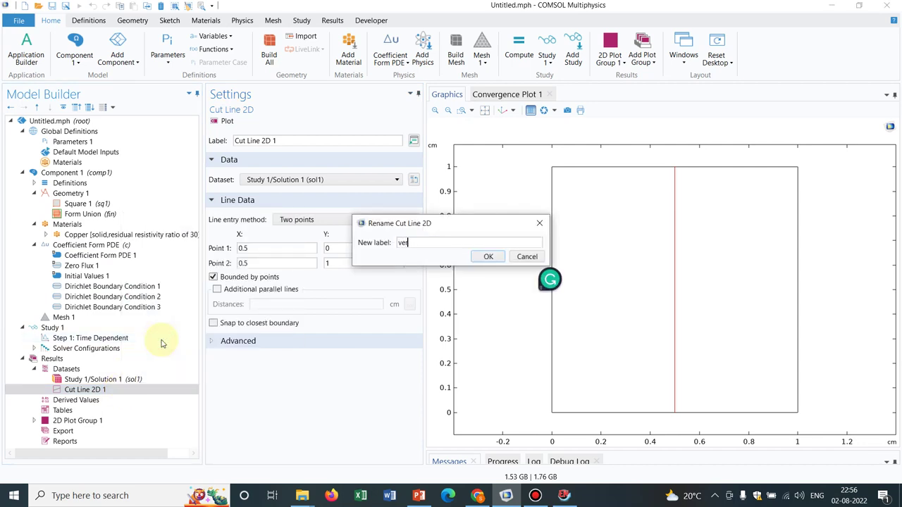
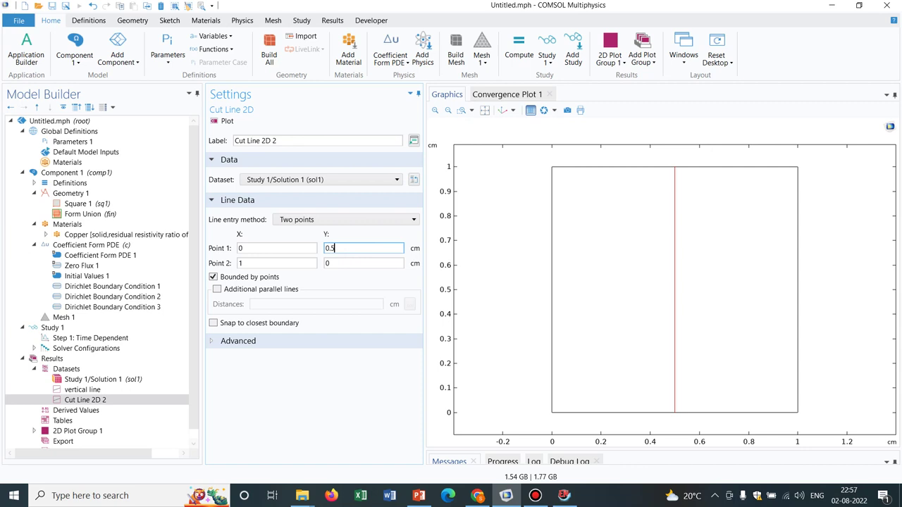
Set the Y coordinate of both points of Cut Line 2D 2 to 0.5 cm and plot the line
type("0.5")
key("Return")
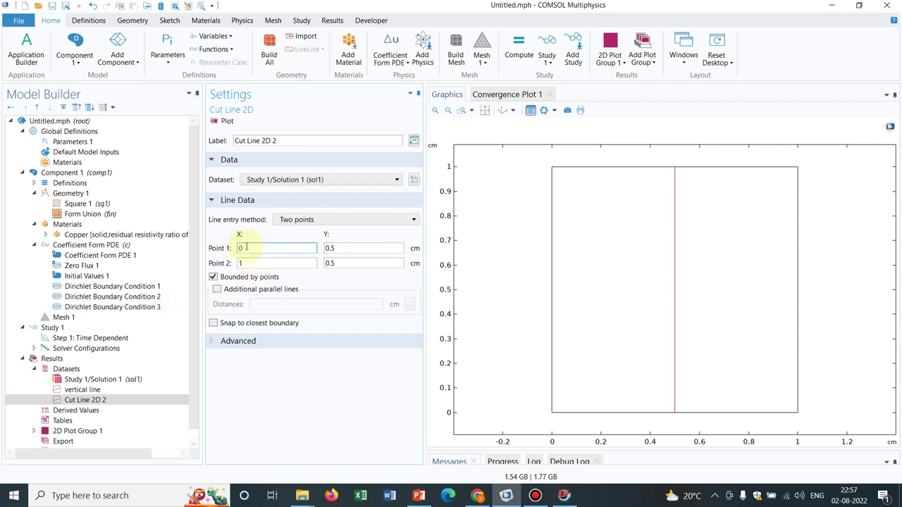
left_click(220, 123)
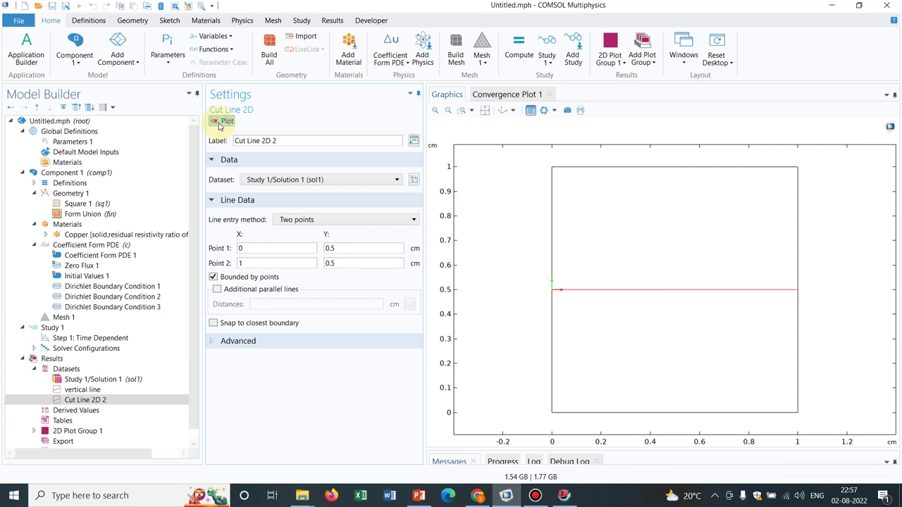
Rename the Cut Line 2D 2 dataset as "horizontal line"
left_click(125, 402)
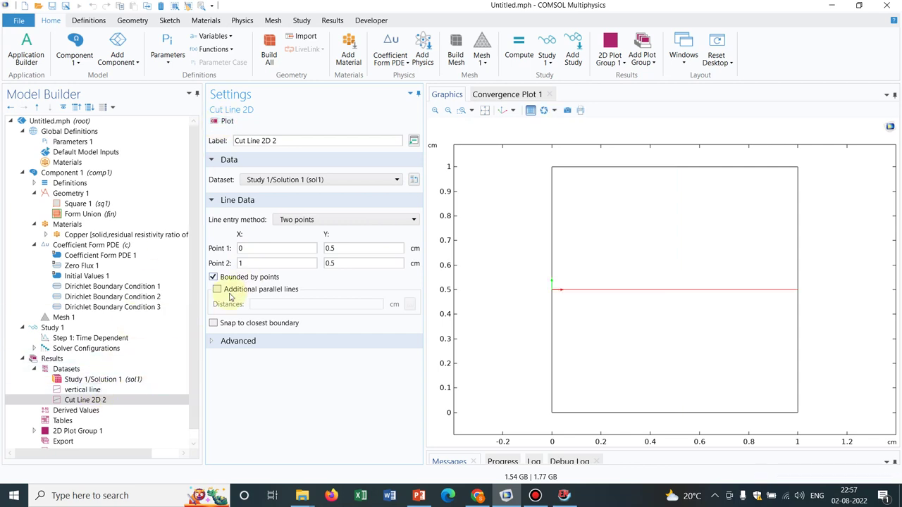
right_click(126, 403)
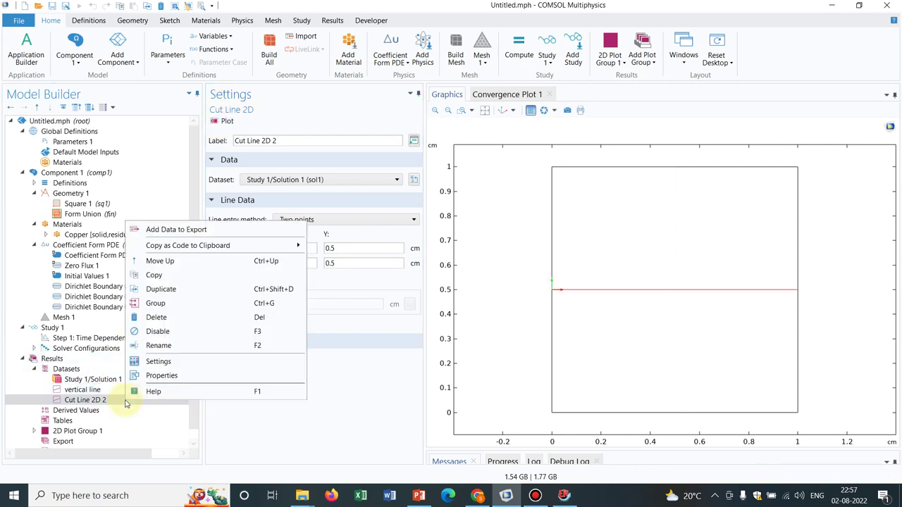
left_click(164, 348)
type("horizontal line")
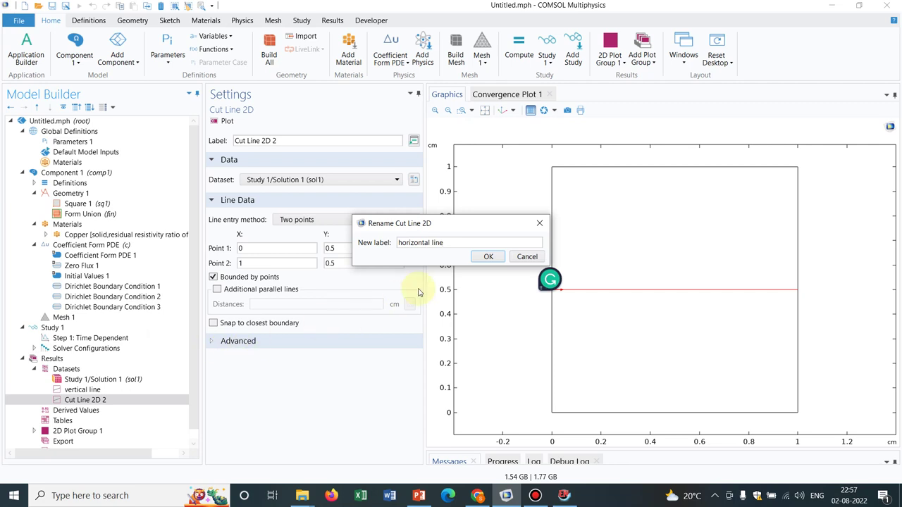
left_click(488, 257)
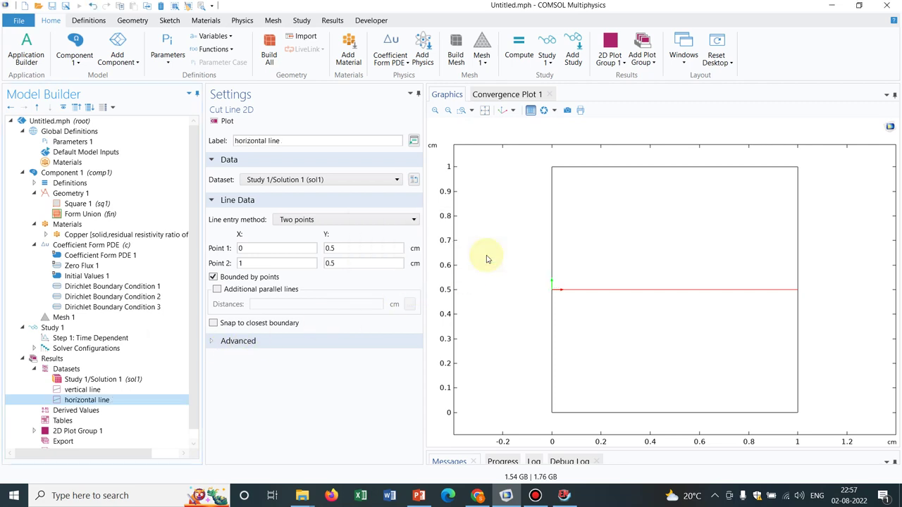
Add a 1D plot group to the results
left_click(78, 361)
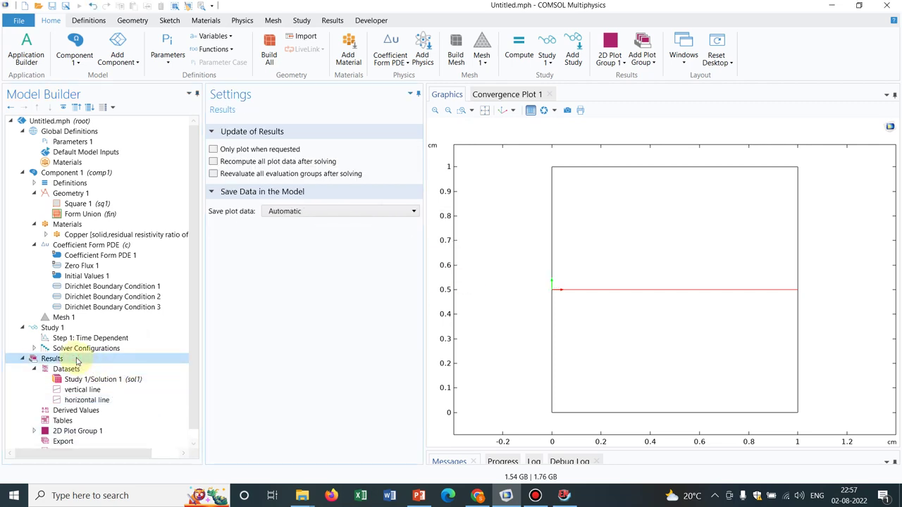
right_click(77, 360)
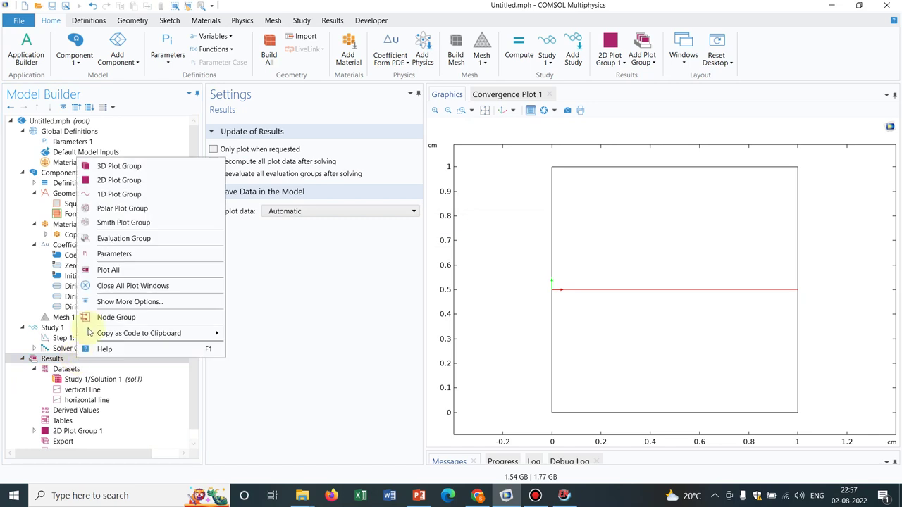
left_click(148, 197)
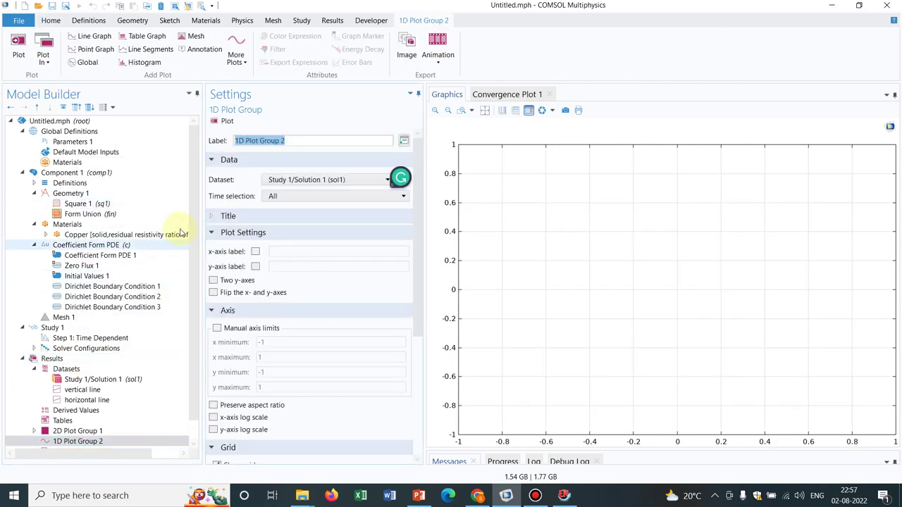
Rename the new 1D plot group as "vertical plot" and add a line graph to it
scroll(176, 296, "down", 1)
left_click(105, 421)
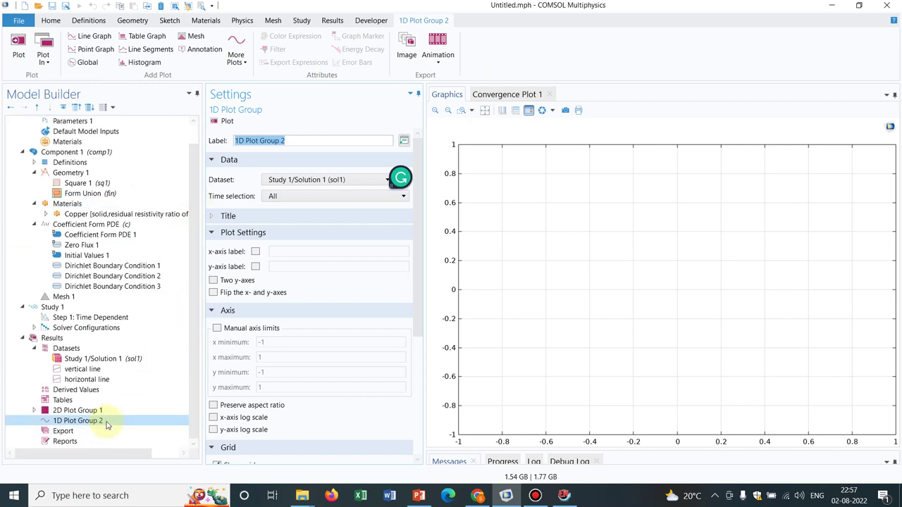
right_click(106, 421)
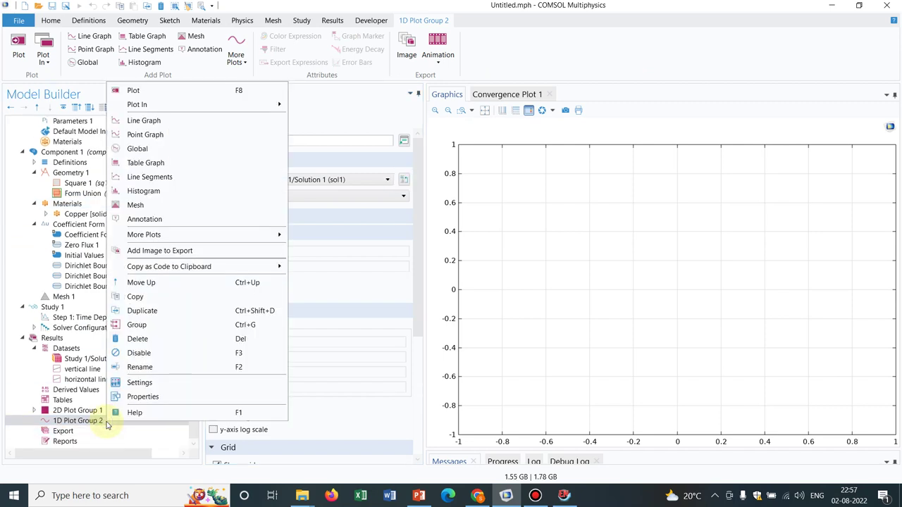
left_click(140, 367)
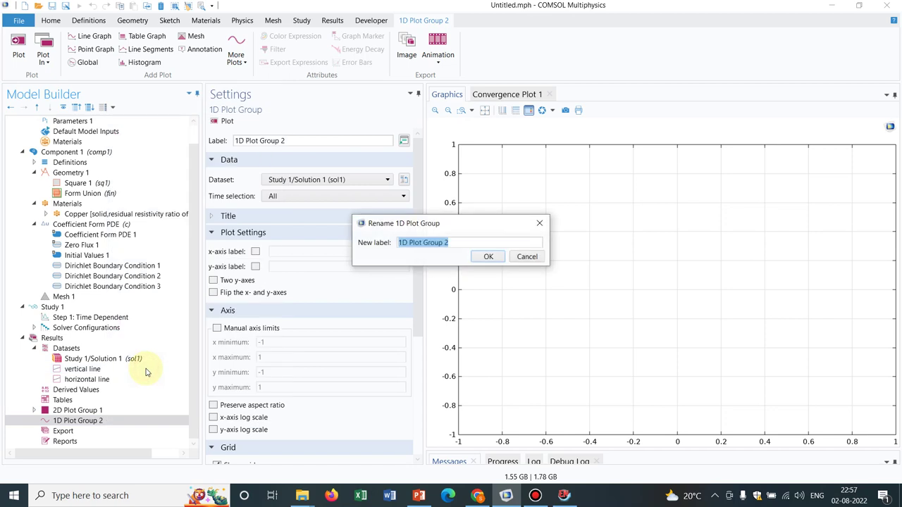
type("vertic")
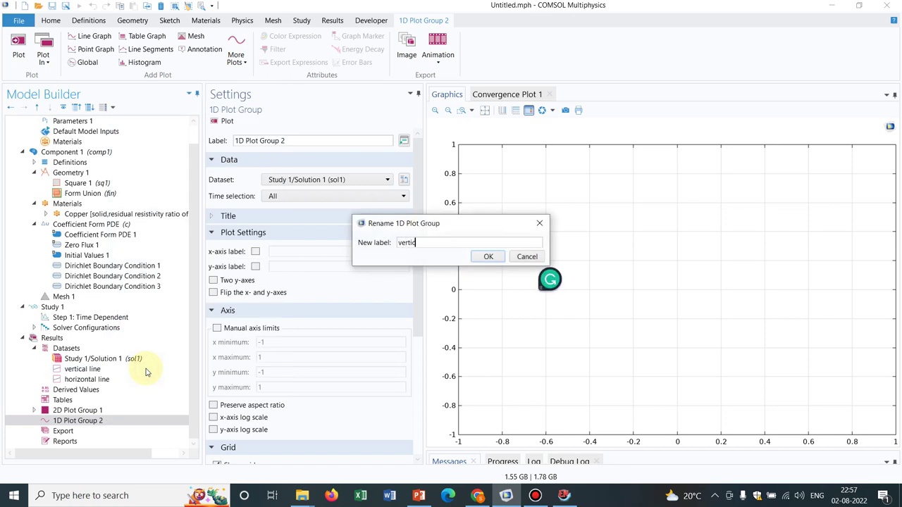
type("al plot")
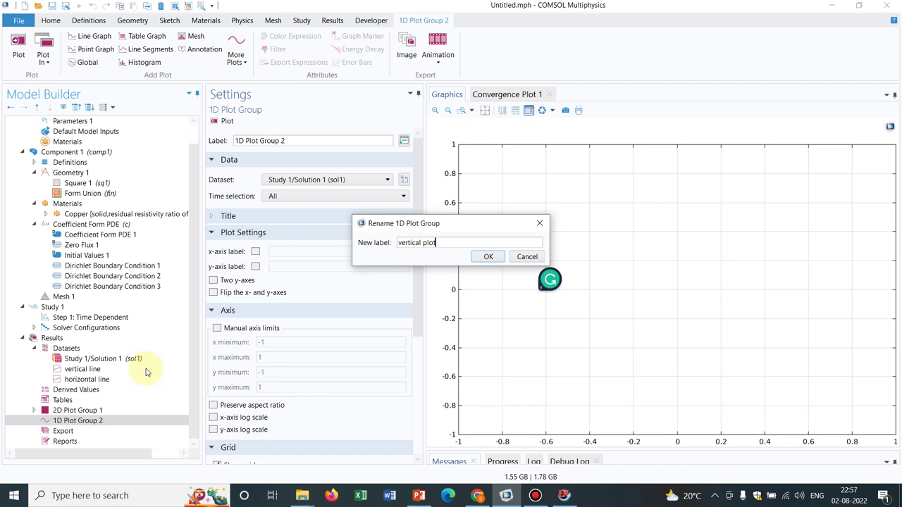
left_click(493, 256)
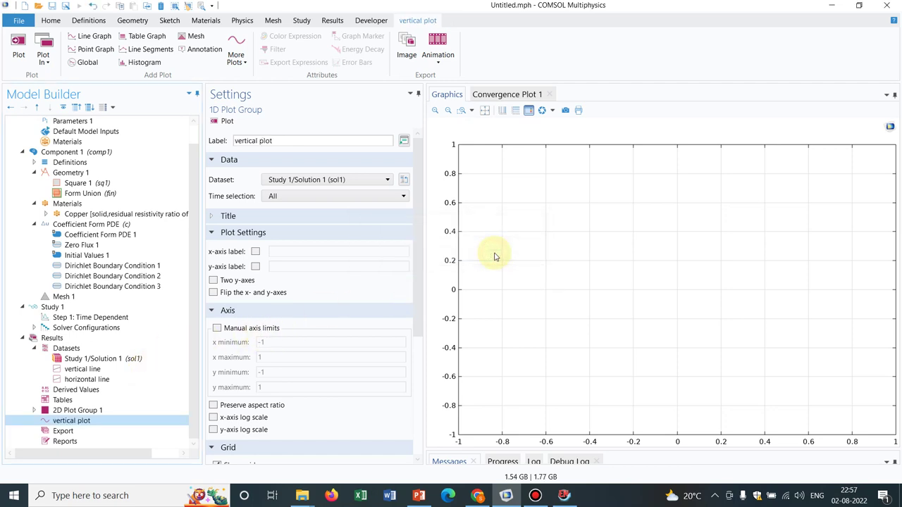
right_click(91, 421)
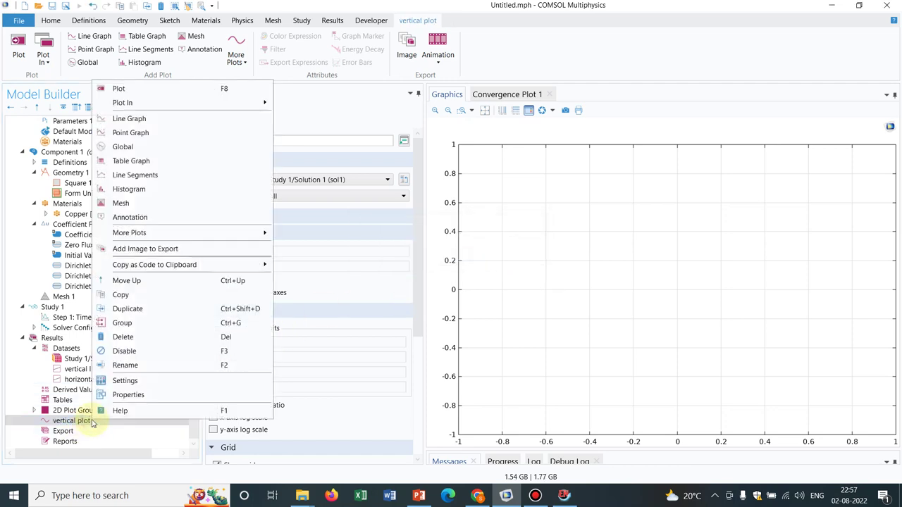
left_click(173, 120)
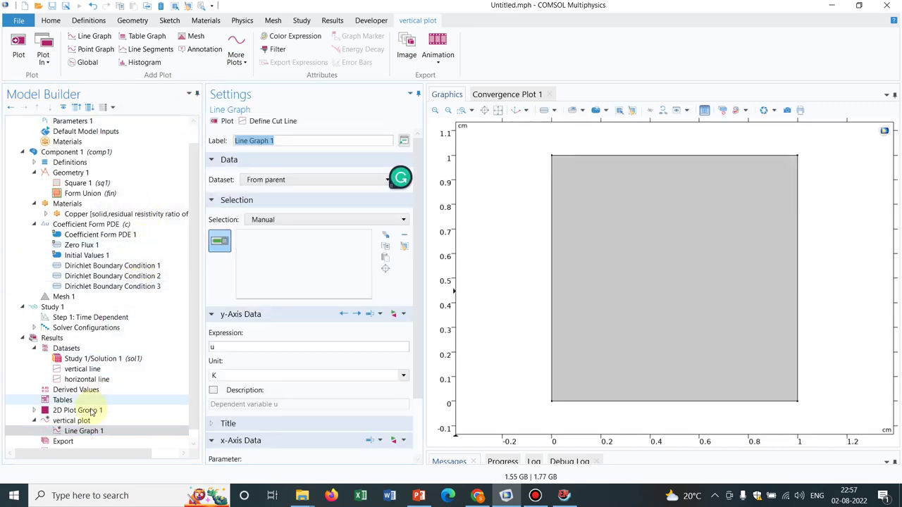
Add another 1D plot group to the results
left_click(73, 340)
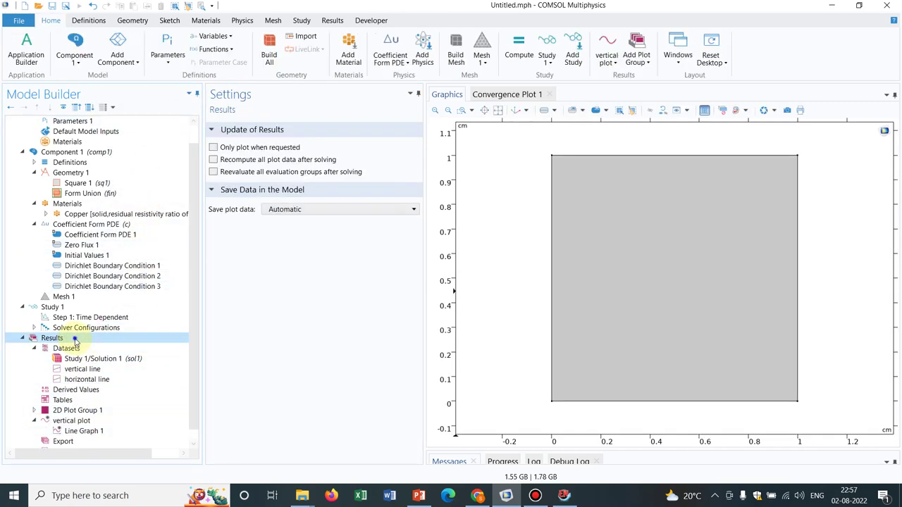
right_click(76, 342)
left_click(127, 175)
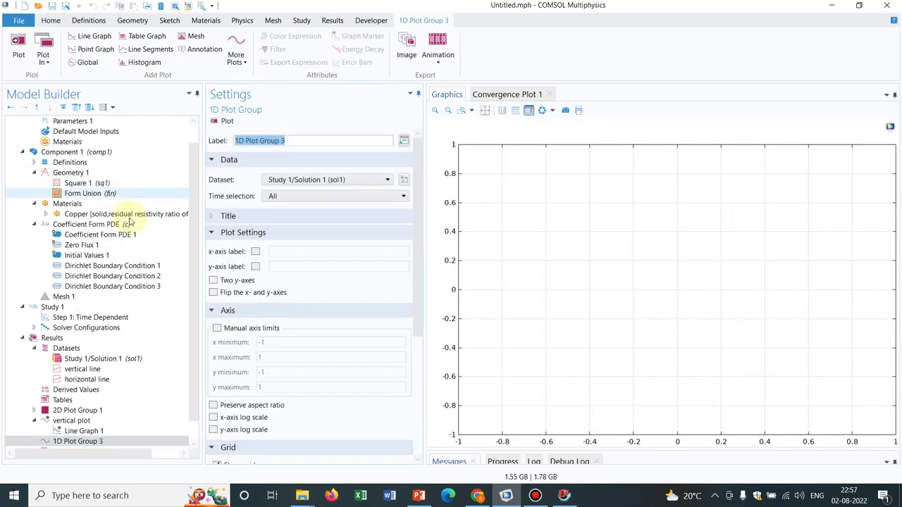
Rename 1D Plot Group 3 as "horizontal plot" and add a line graph to it
right_click(120, 441)
left_click(153, 386)
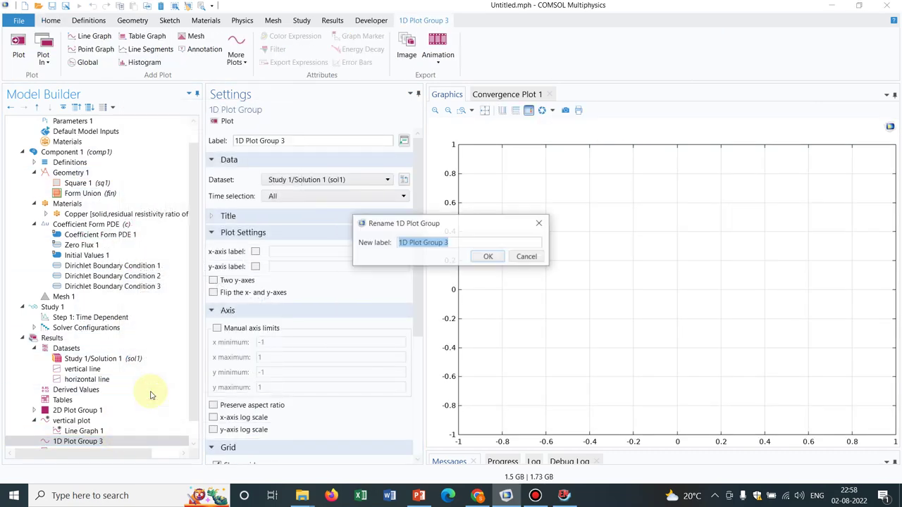
type("horizontal plot")
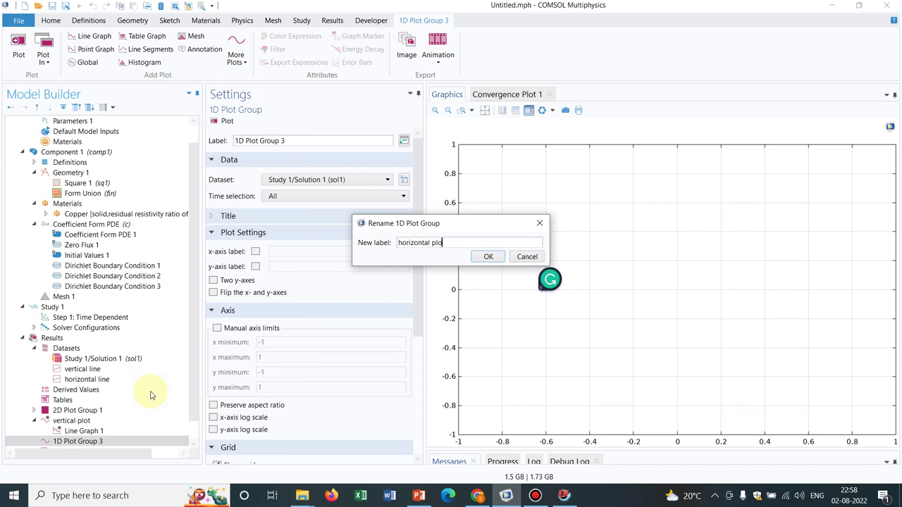
left_click(487, 258)
right_click(103, 442)
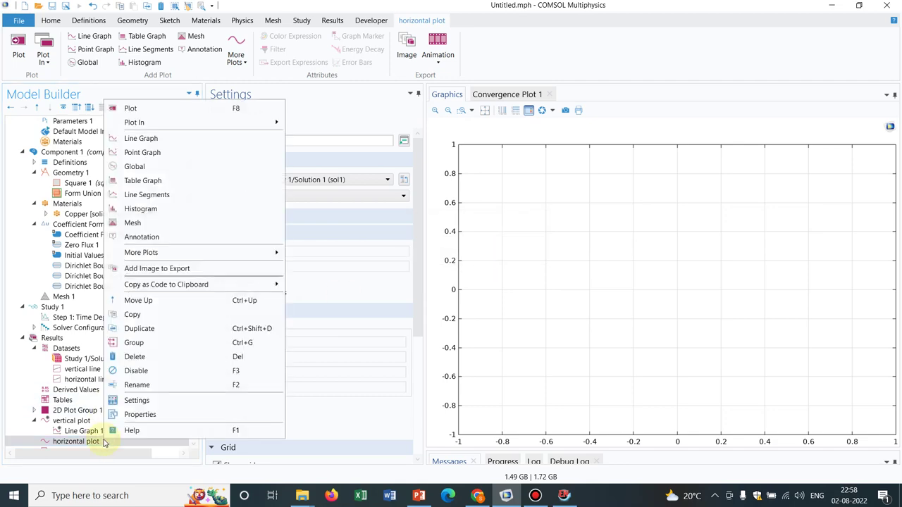
left_click(200, 139)
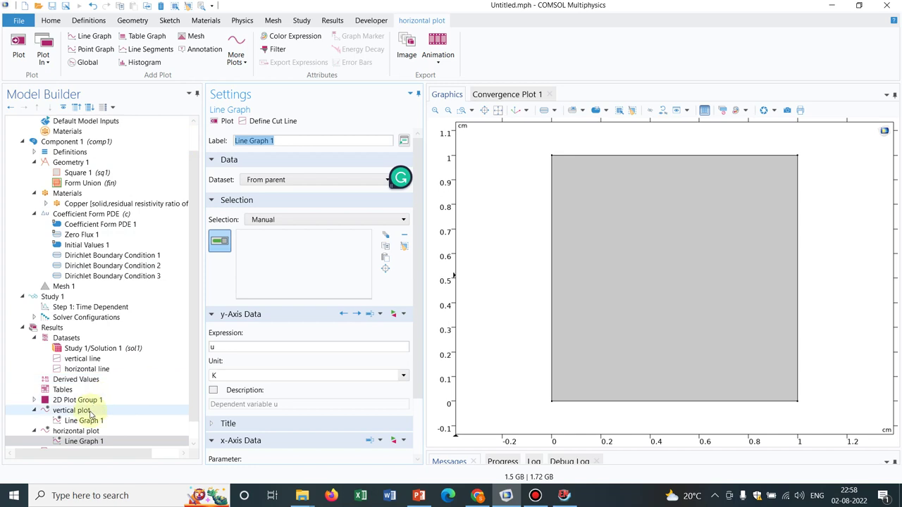
Set the dataset of the vertical plot group to "vertical line"
left_click(84, 411)
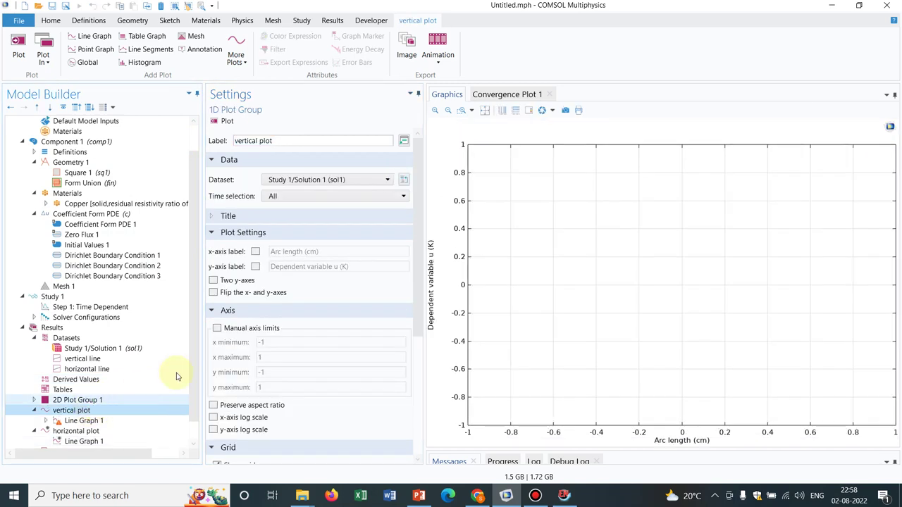
left_click(343, 179)
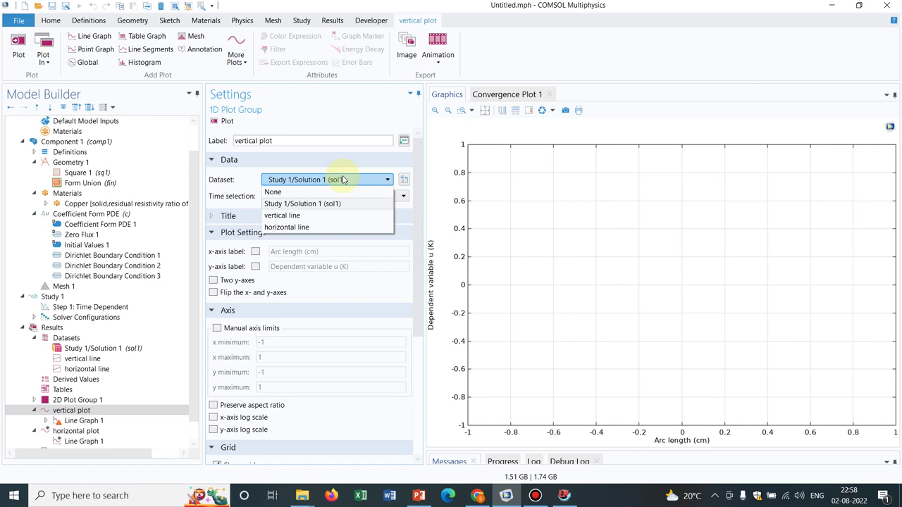
left_click(321, 216)
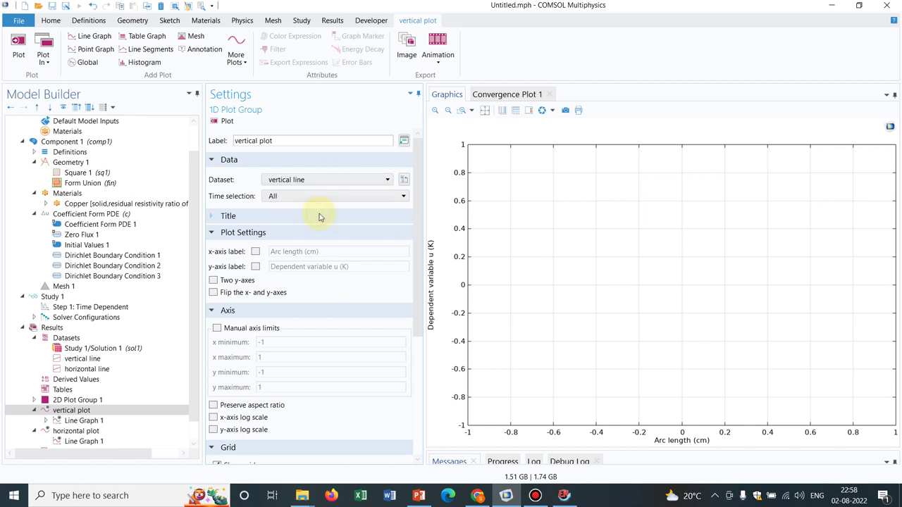
Set the dataset of the horizontal plot group to "horizontal line" and display the vertical plot's line graph
left_click(96, 432)
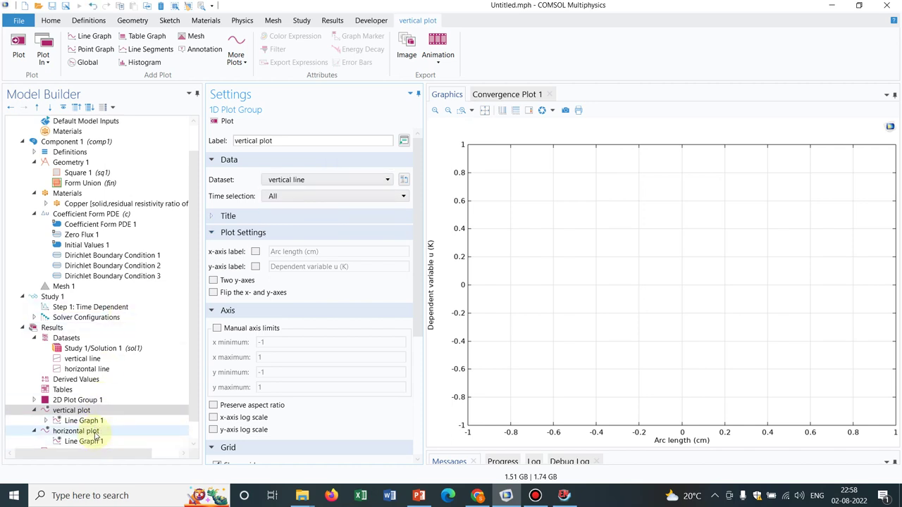
left_click(96, 431)
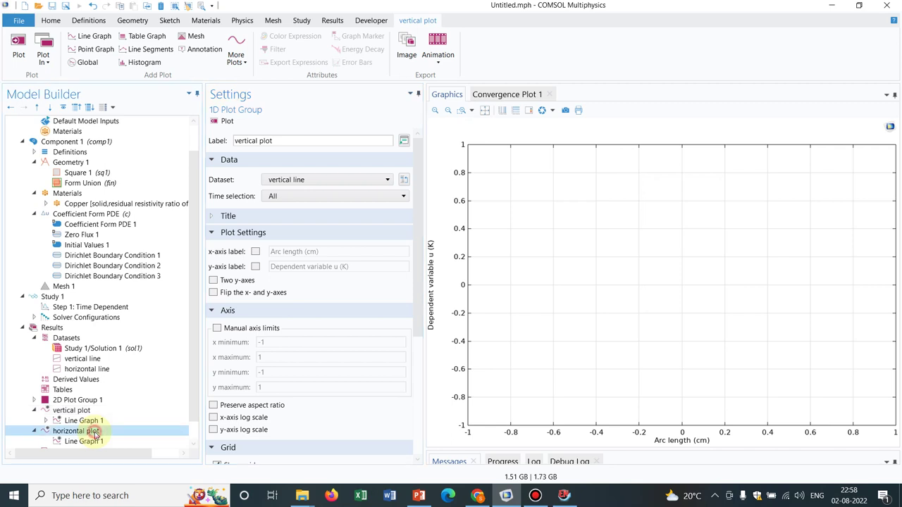
left_click(326, 179)
left_click(314, 226)
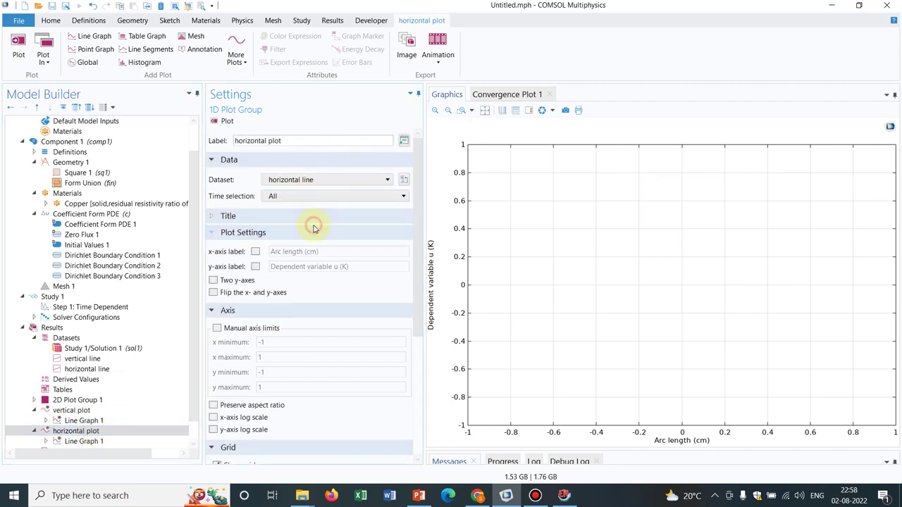
left_click(94, 421)
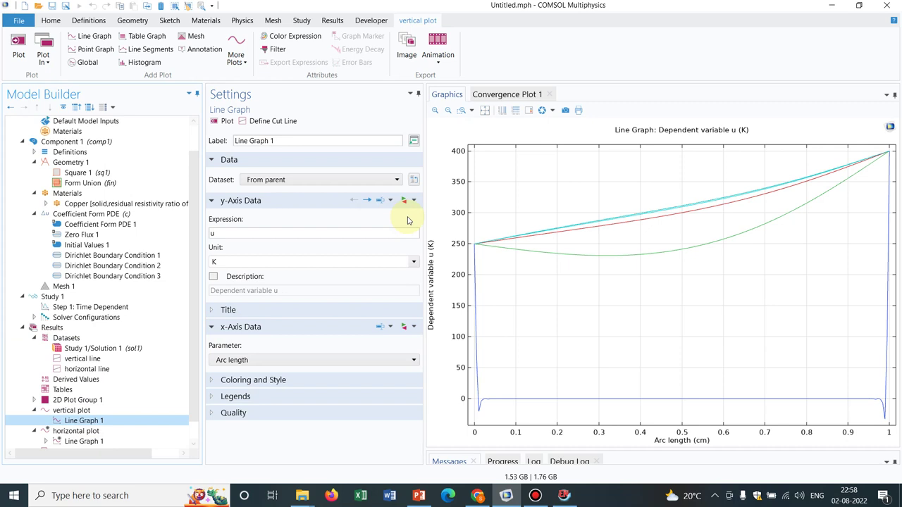
Set the time-dependent study's output times to range(0,0.001,0.01) s and compute the study
left_click(95, 312)
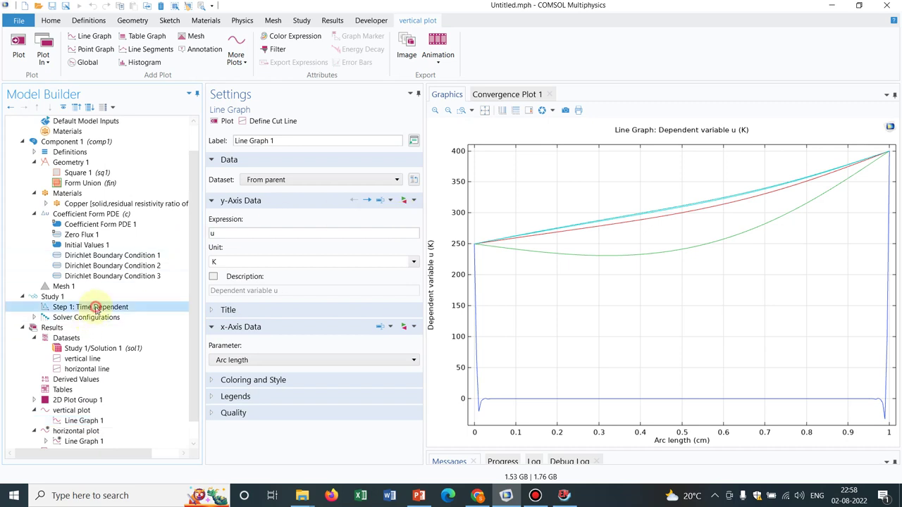
left_click(289, 196)
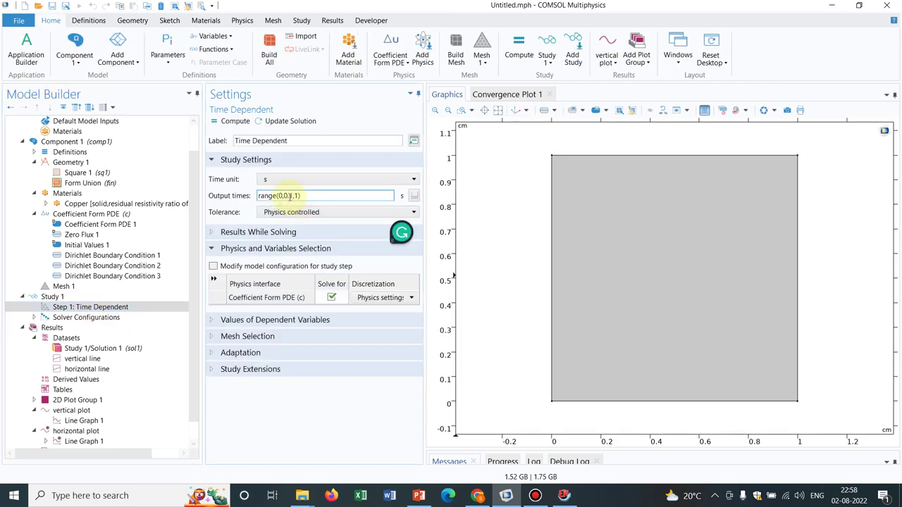
left_click(361, 212)
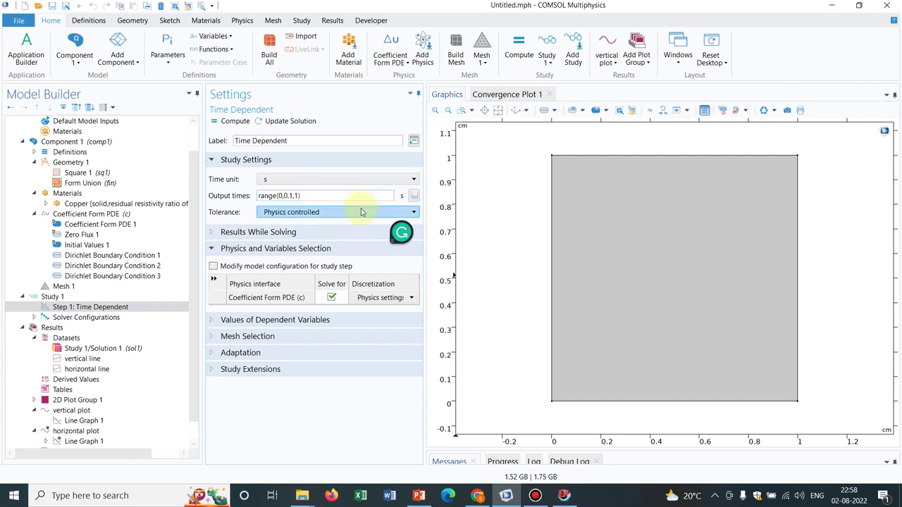
type("0")
type("0.0")
left_click(231, 123)
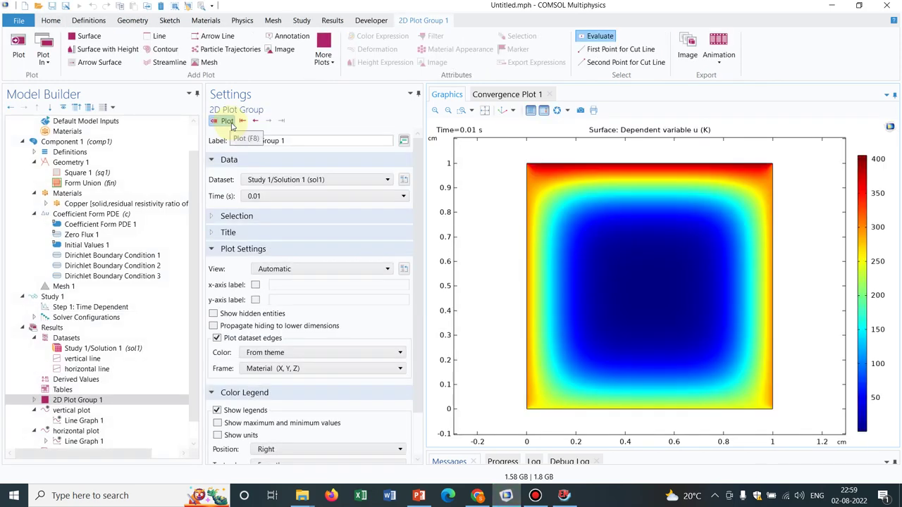
Select 0.01 s as the 2D surface plot's time and view the line graphs of the vertical and horizontal plots
left_click(338, 196)
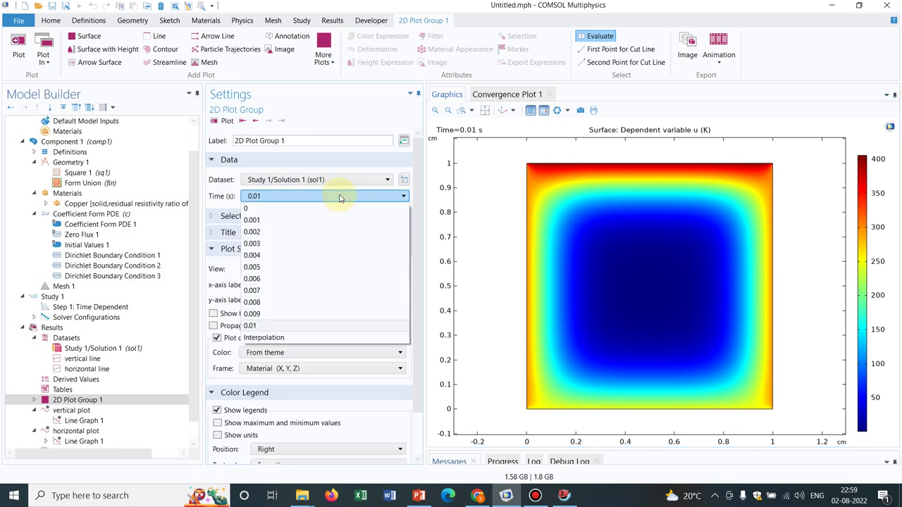
left_click(289, 326)
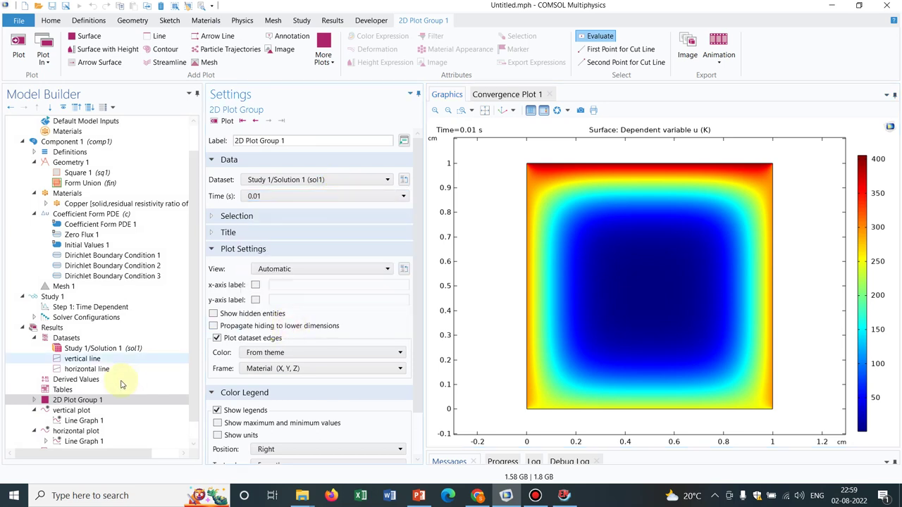
left_click(104, 420)
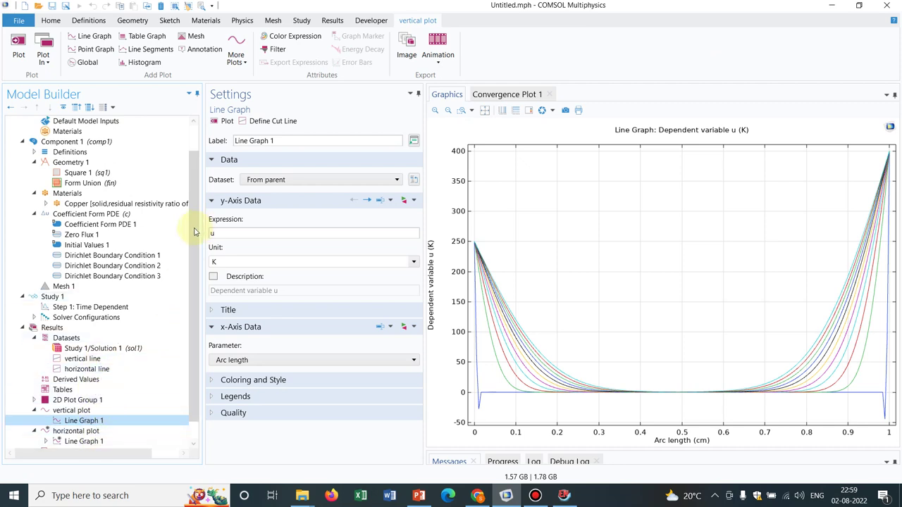
scroll(196, 229, "down", 1)
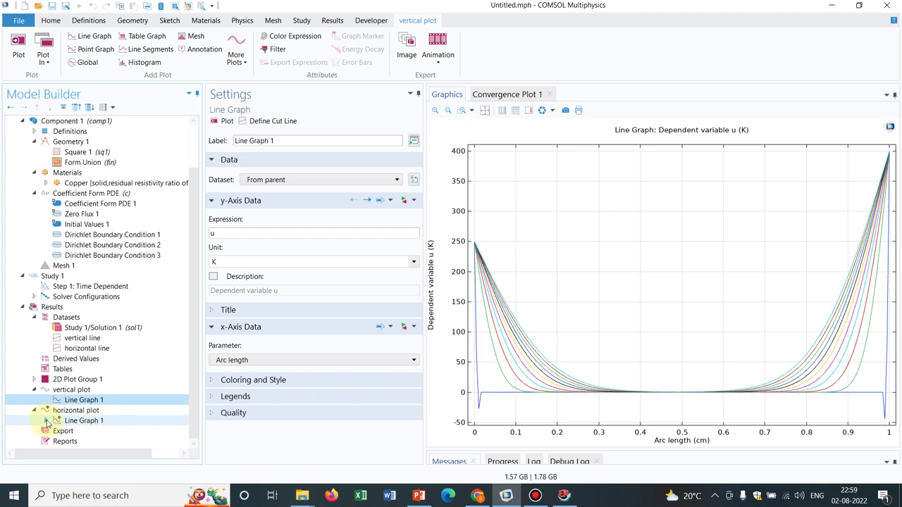
left_click(74, 420)
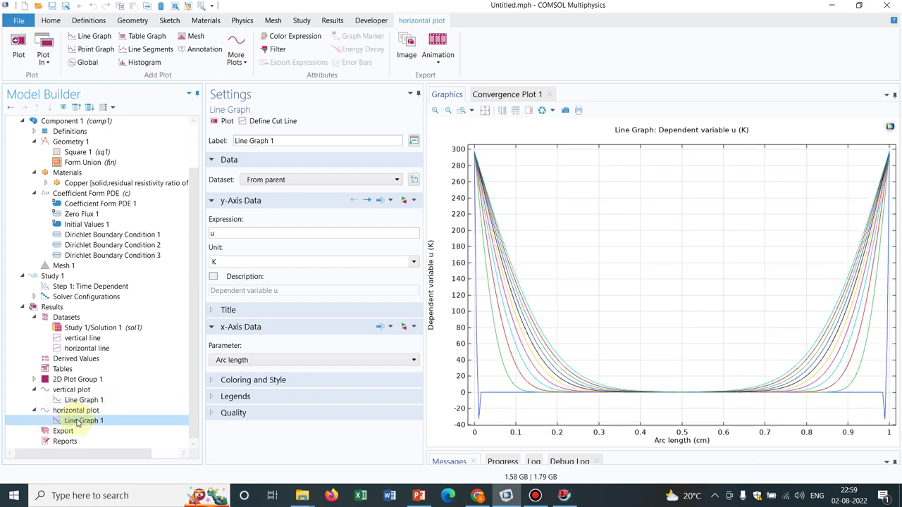
Recompute the time-dependent study with output times range(0,0.005,0.1) s and display the horizontal plot's line graph
left_click(99, 287)
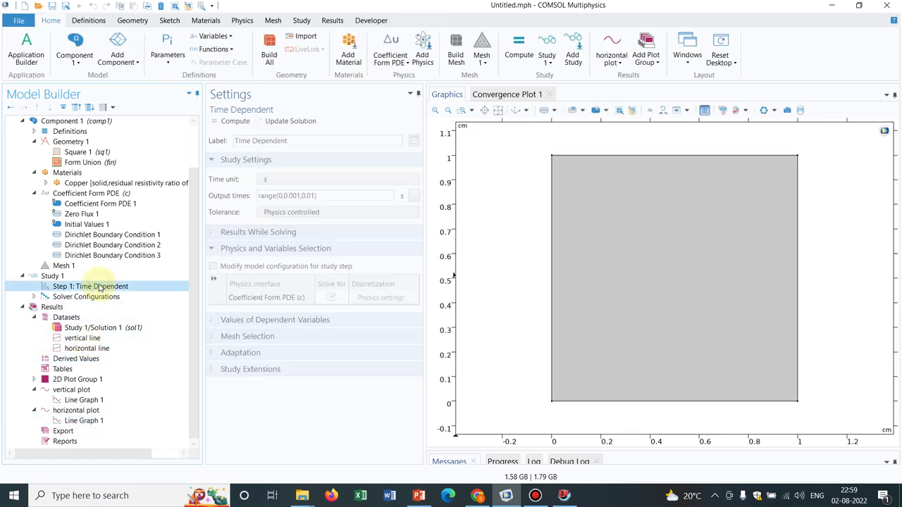
left_click(311, 196)
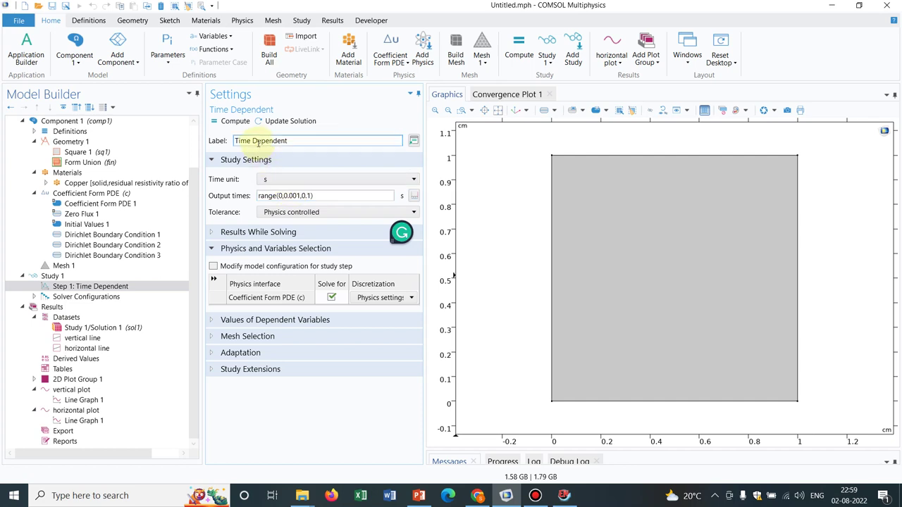
left_click(304, 195)
left_click(299, 196)
type("5")
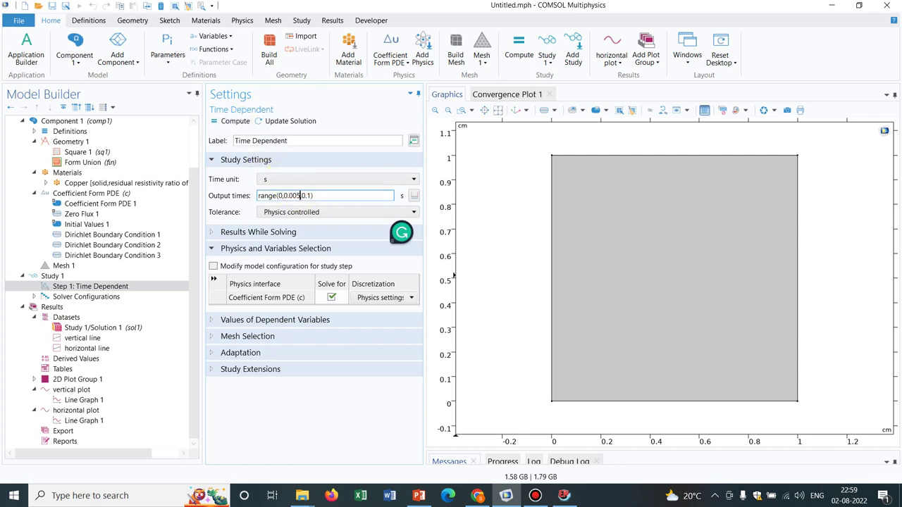
left_click(238, 123)
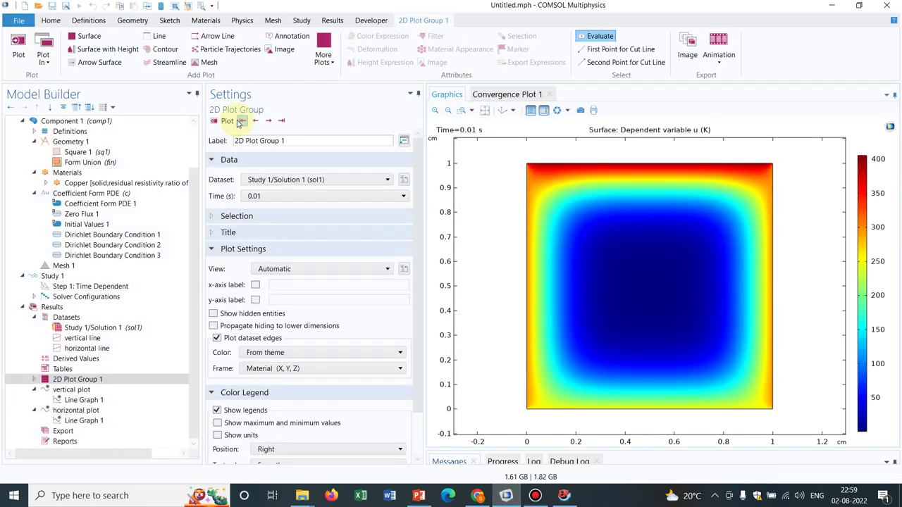
left_click(96, 420)
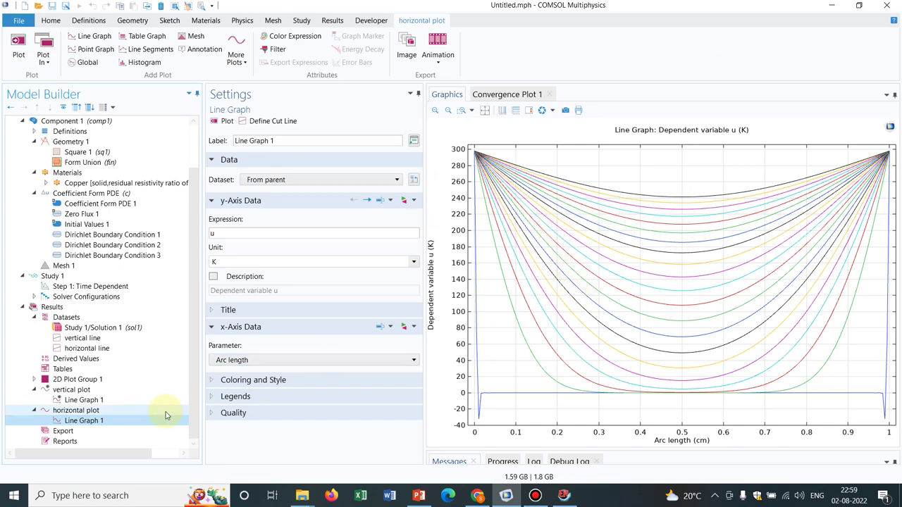
Show the legends in the horizontal plot's line graph
left_click(223, 399)
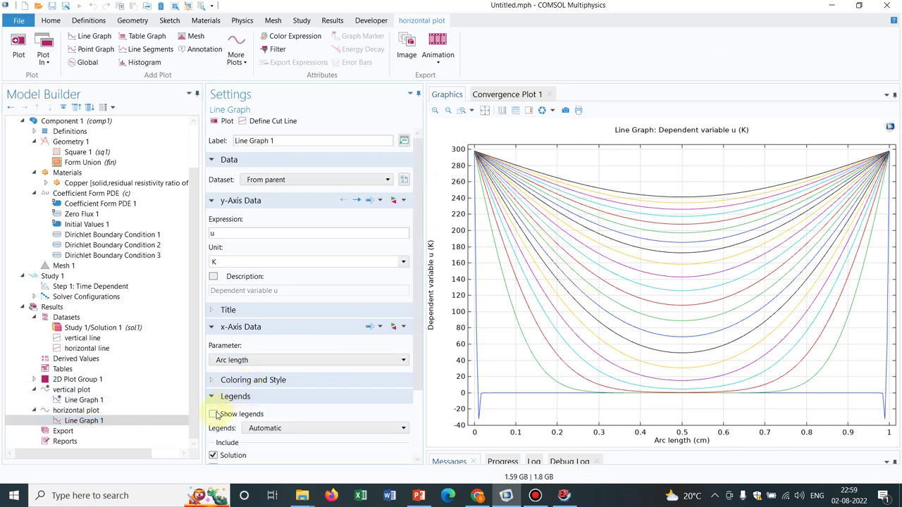
left_click(214, 415)
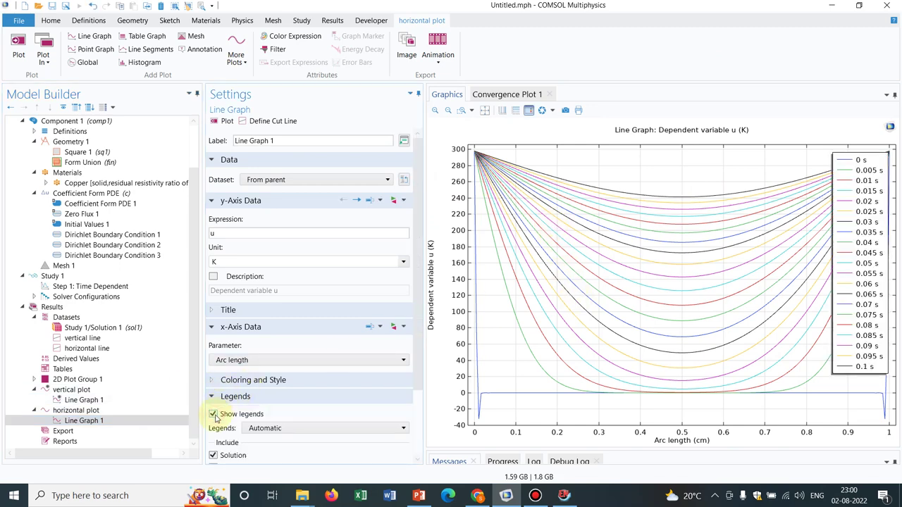
Limit the horizontal plot to the listed times 0, 0.01, 0.02, 0.03 and 0.04 s and replot it
left_click(106, 410)
left_click(289, 197)
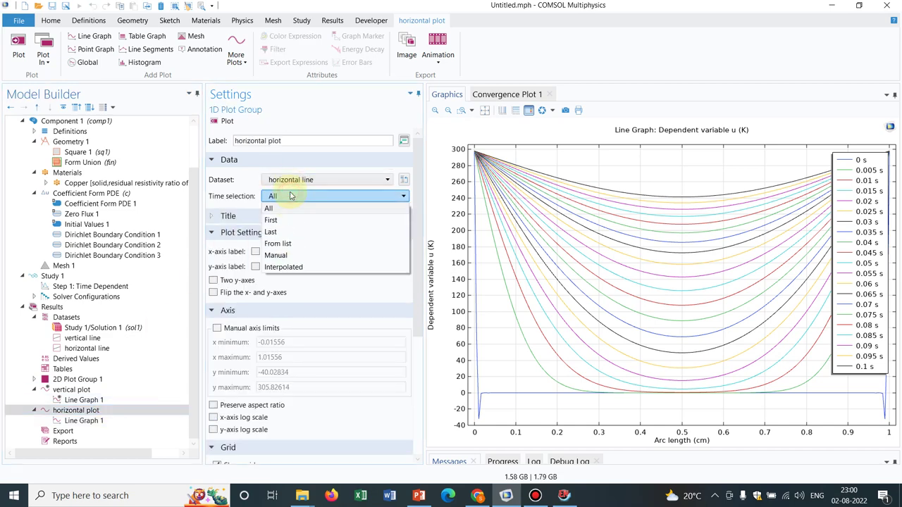
left_click(286, 244)
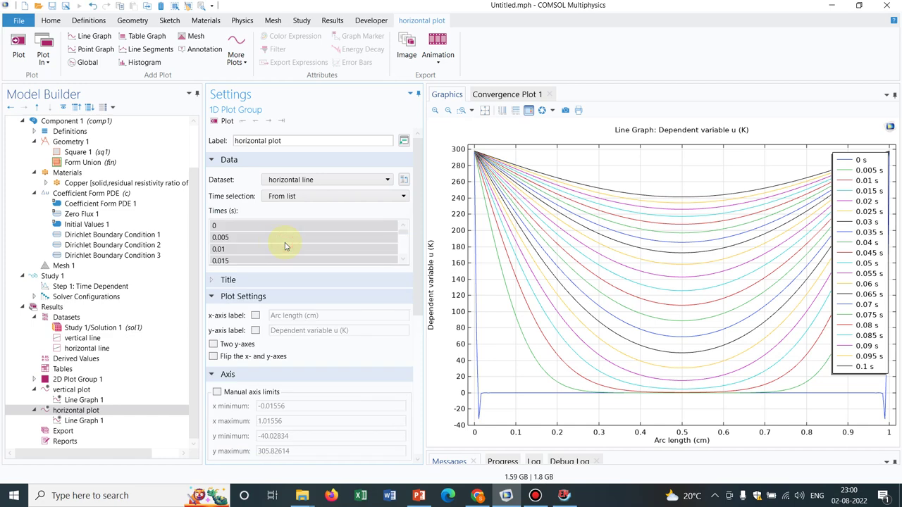
left_click(250, 226)
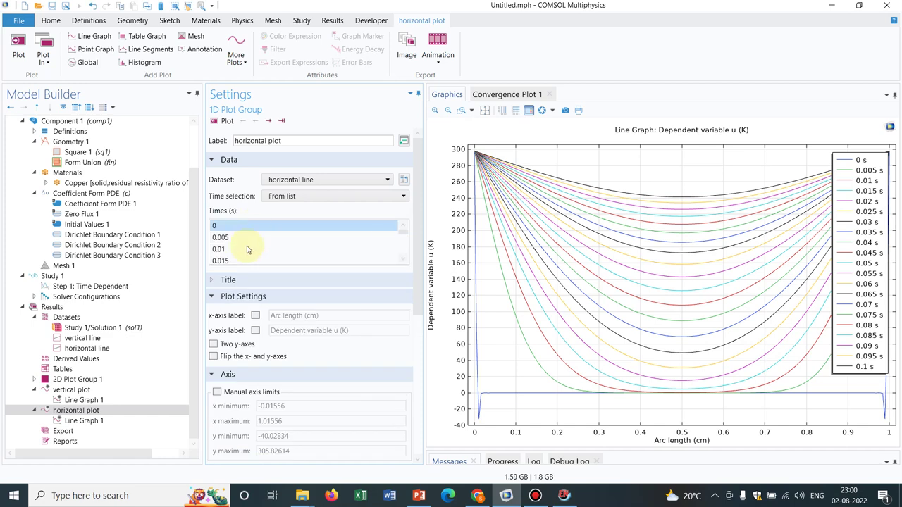
left_click(246, 248, "ctrl")
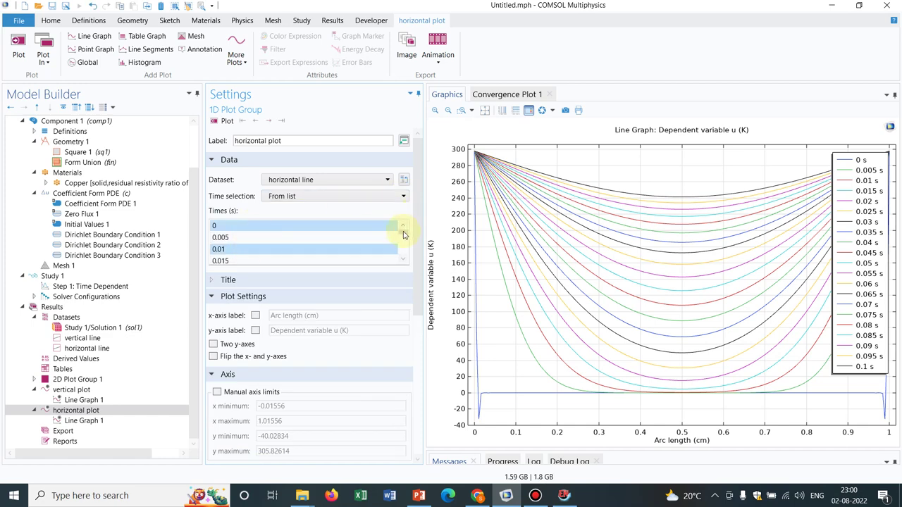
scroll(404, 235, "down", 1)
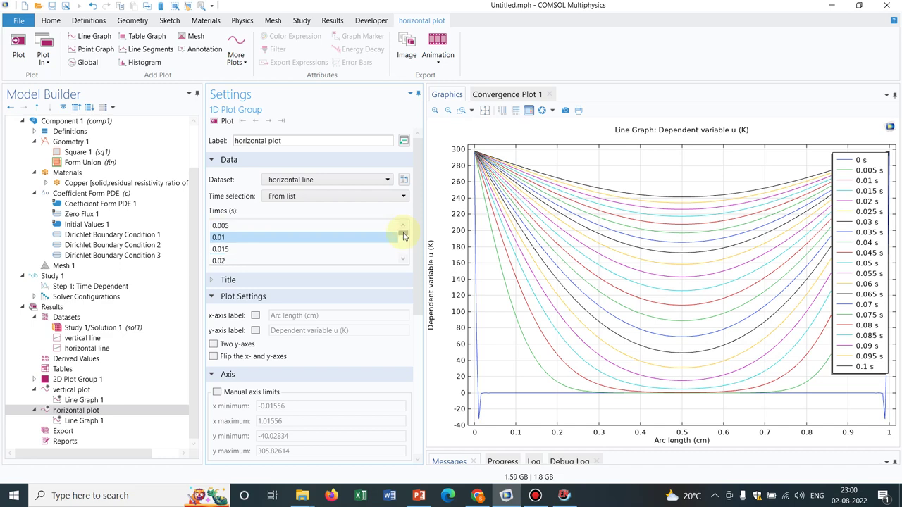
left_click(249, 260, "ctrl")
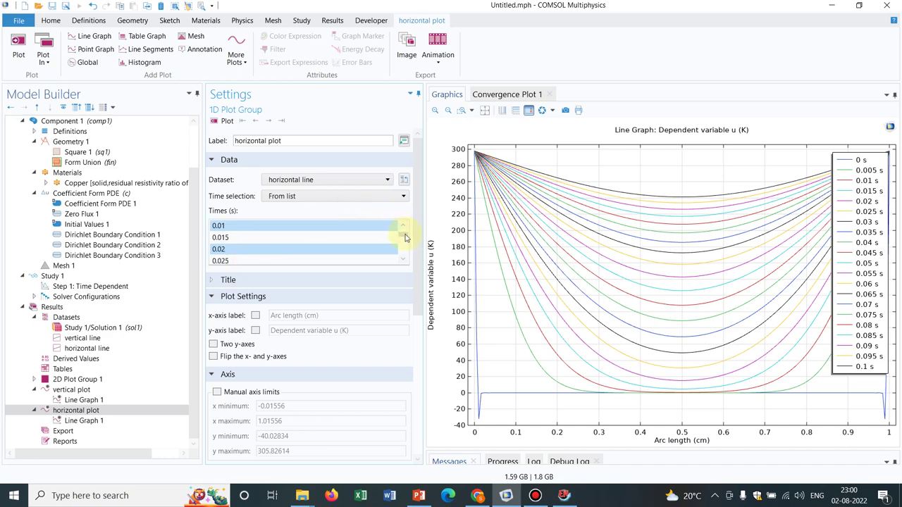
scroll(405, 241, "down", 2)
left_click(246, 248, "ctrl")
scroll(404, 240, "down", 2)
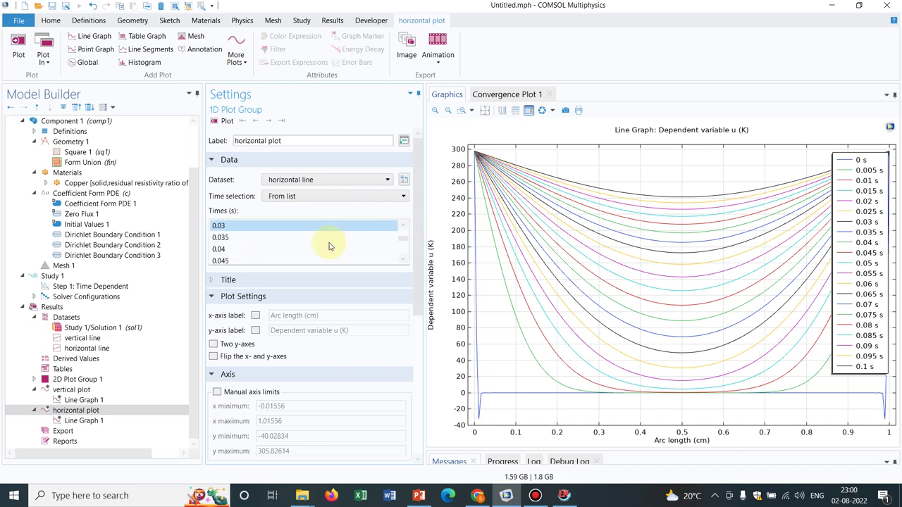
left_click(234, 248, "ctrl")
left_click(221, 120)
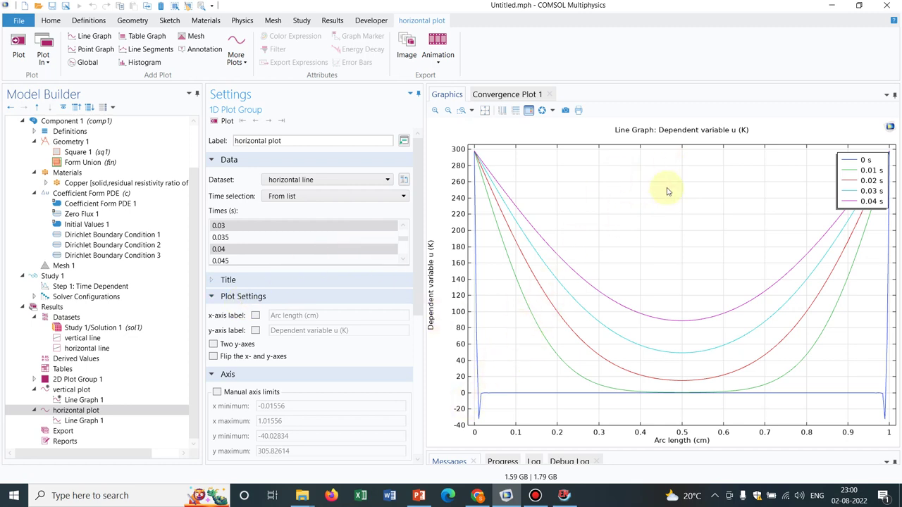
Set the horizontal plot's time selection back to All and replot it
left_click(331, 196)
left_click(307, 206)
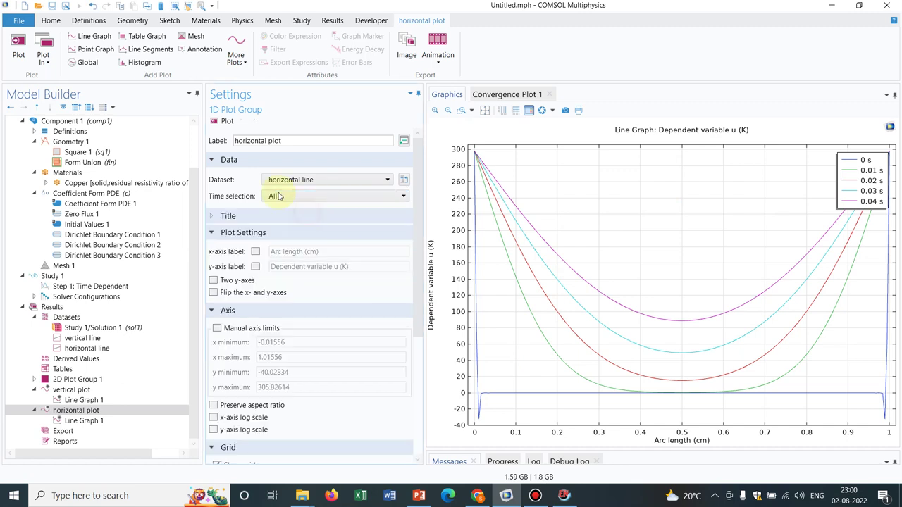
left_click(227, 122)
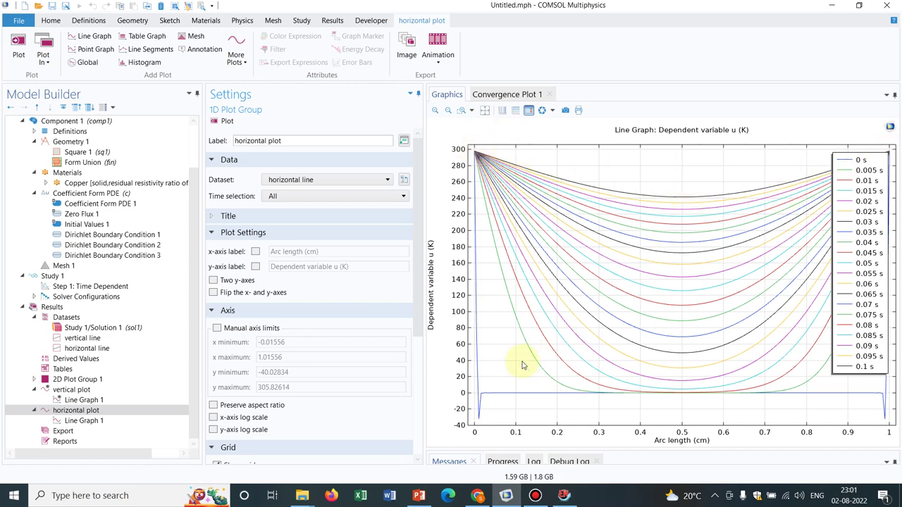
View the vertical and horizontal plots and check the boundaries and prescribed values of Dirichlet Boundary Conditions 1 and 3
left_click(86, 391)
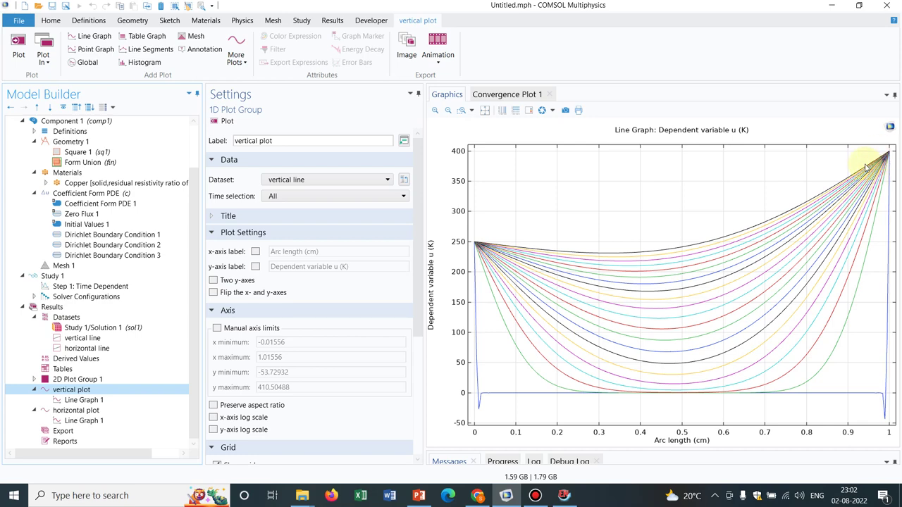
left_click(93, 419)
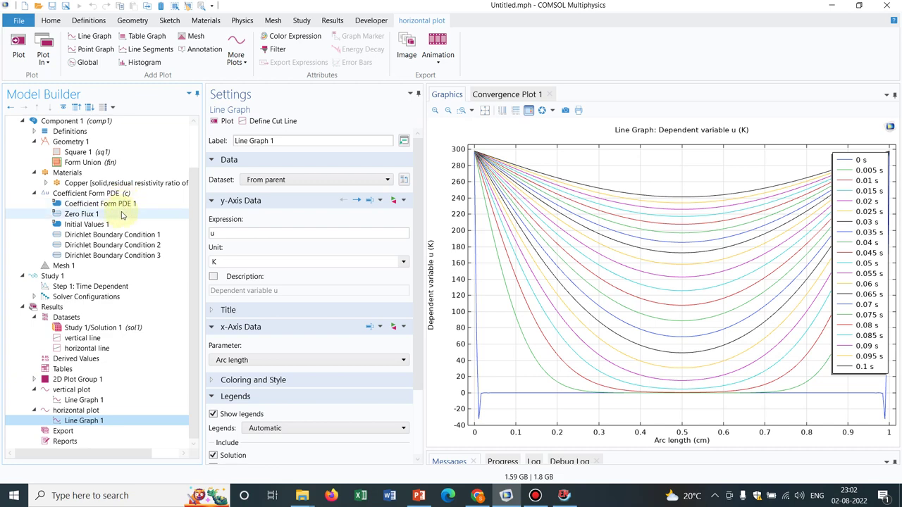
left_click(99, 235)
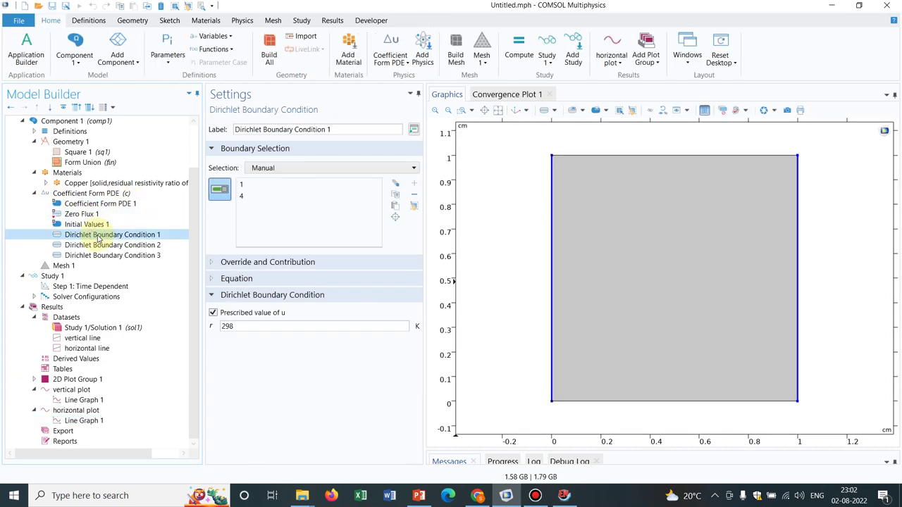
left_click(111, 256)
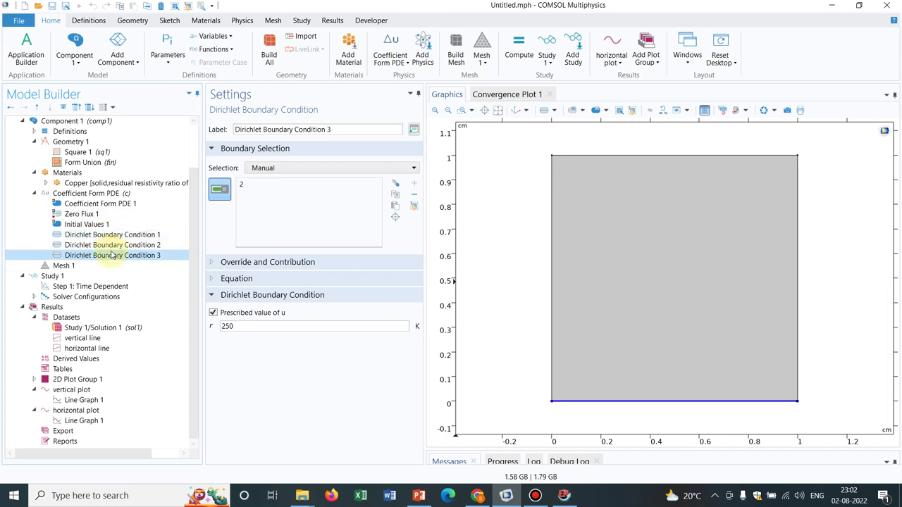
Set the prescribed value of u in Dirichlet Boundary Condition 2 to 400*sin((2*10*pi/1[cm])*x)
left_click(133, 246)
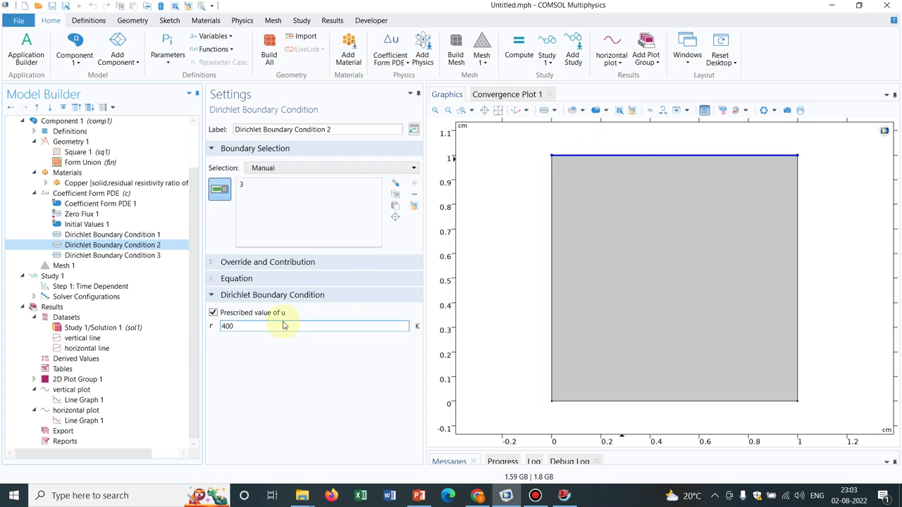
left_click(257, 329)
type("*sin(2*")
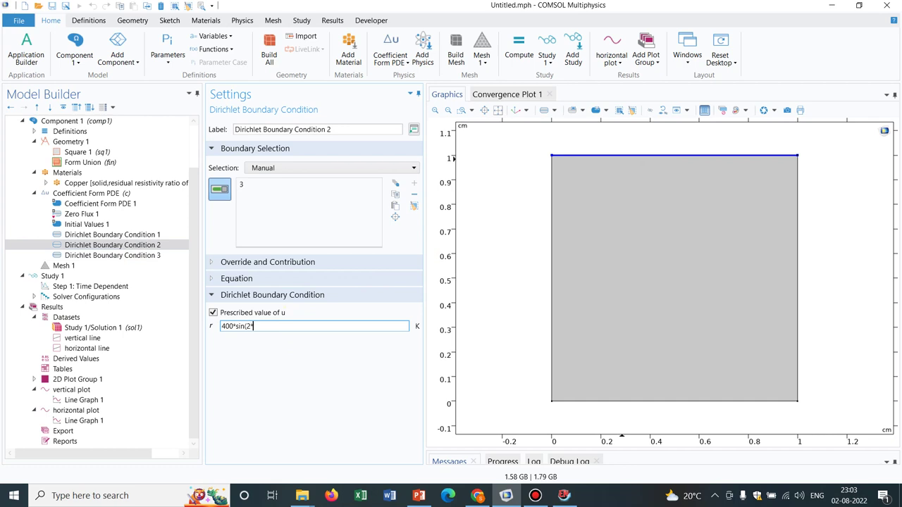
type("pi/")
left_click(541, 318)
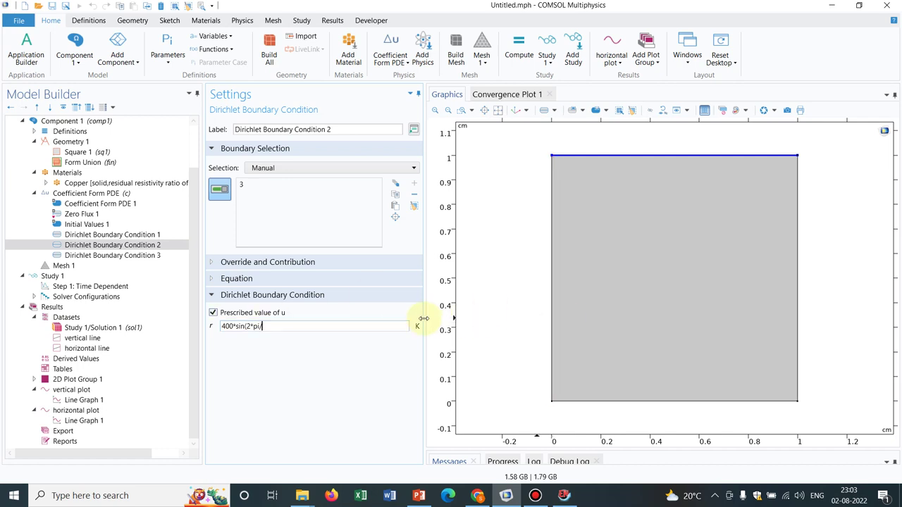
type("1[cm]")
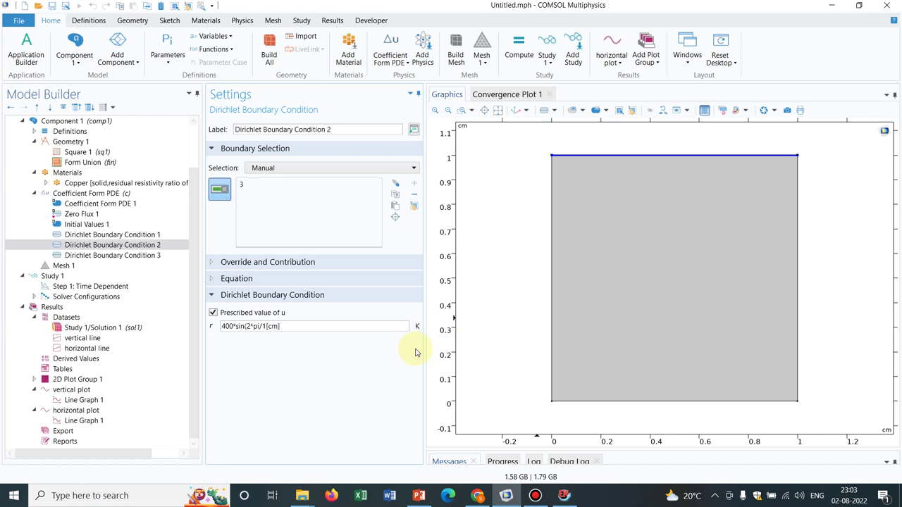
type(")*x)")
key("Left")
key("Left")
type("(2*10")
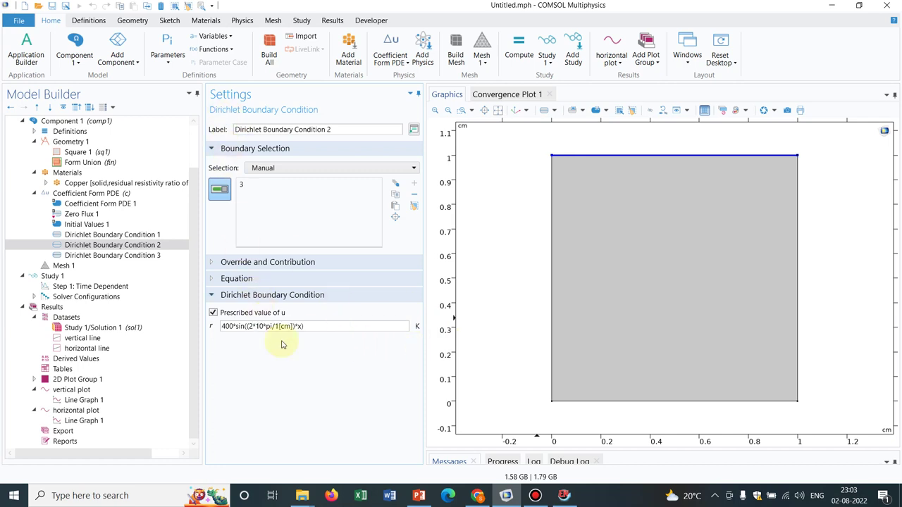
left_click(304, 381)
Recheck the expression in Dirichlet Boundary Condition 2 and compute the time-dependent study
left_click(104, 287)
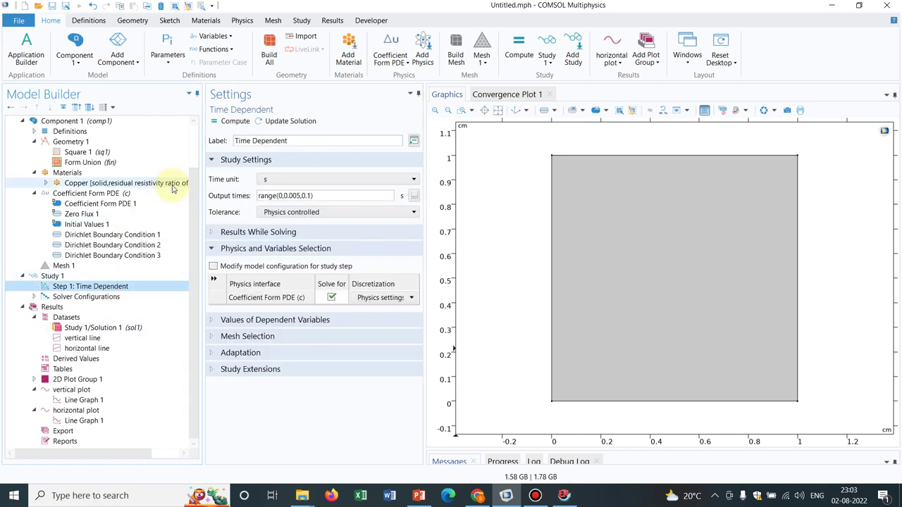
left_click(130, 244)
triple_click(327, 330)
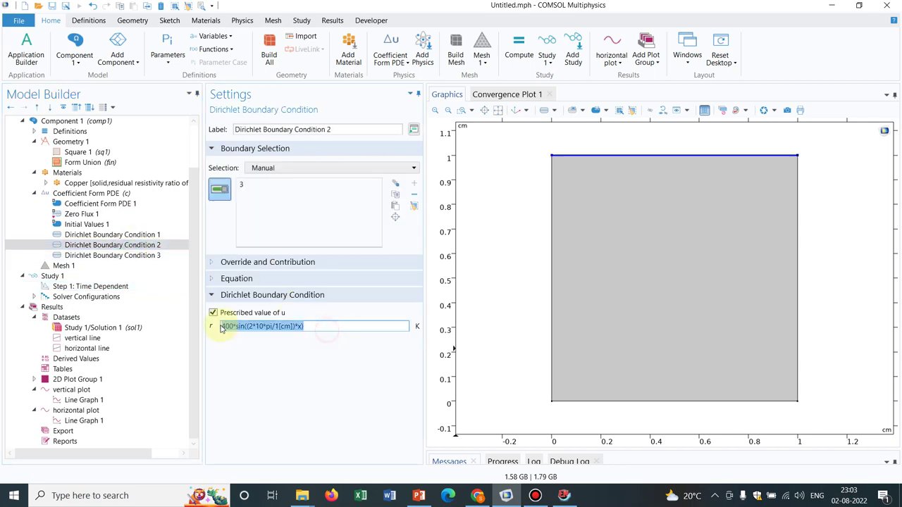
left_click(113, 288)
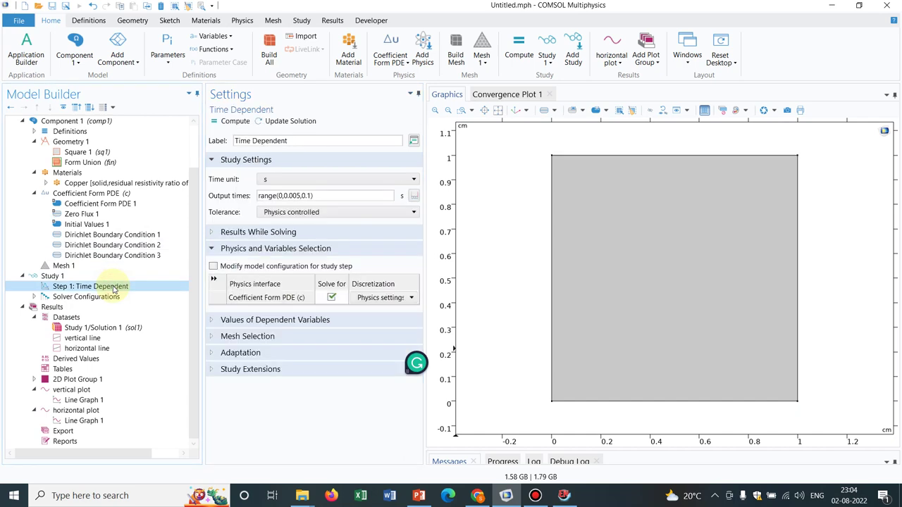
left_click(227, 122)
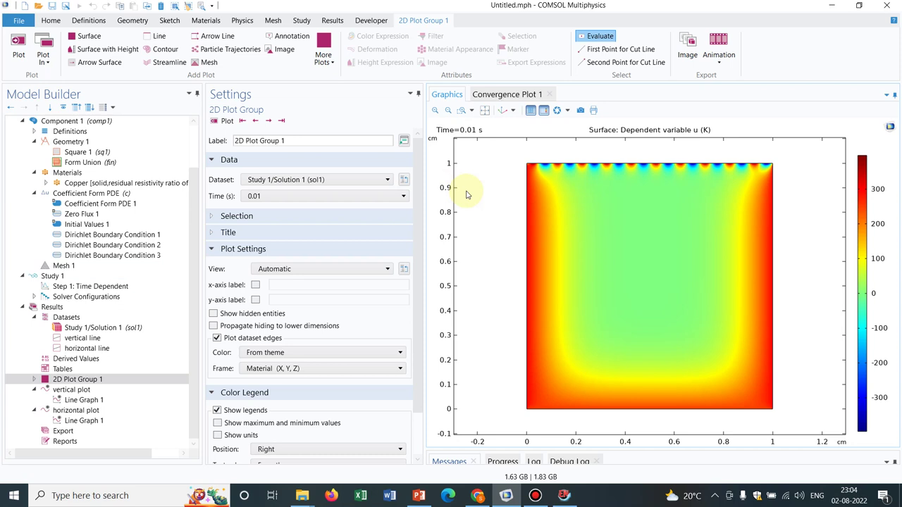
Change the prescribed value in Dirichlet Boundary Condition 2 to 400*sin((2*5*pi/1[cm])*x) and recompute the time-dependent study
left_click(109, 288)
left_click(132, 246)
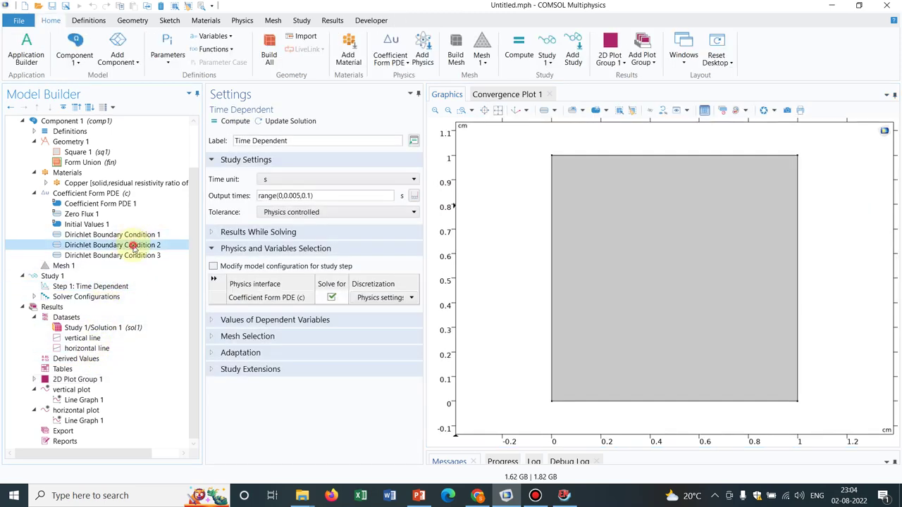
left_click(261, 326)
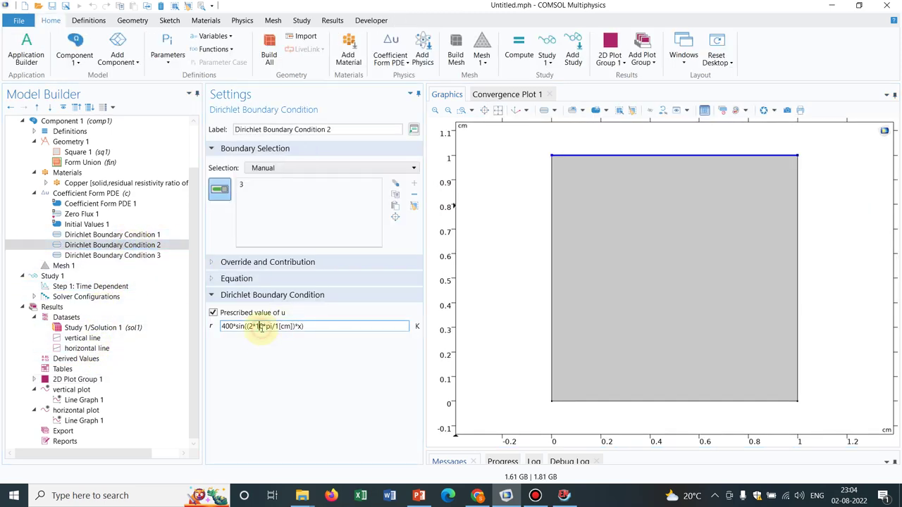
key("BackSpace")
key("BackSpace")
type("5")
left_click(129, 288)
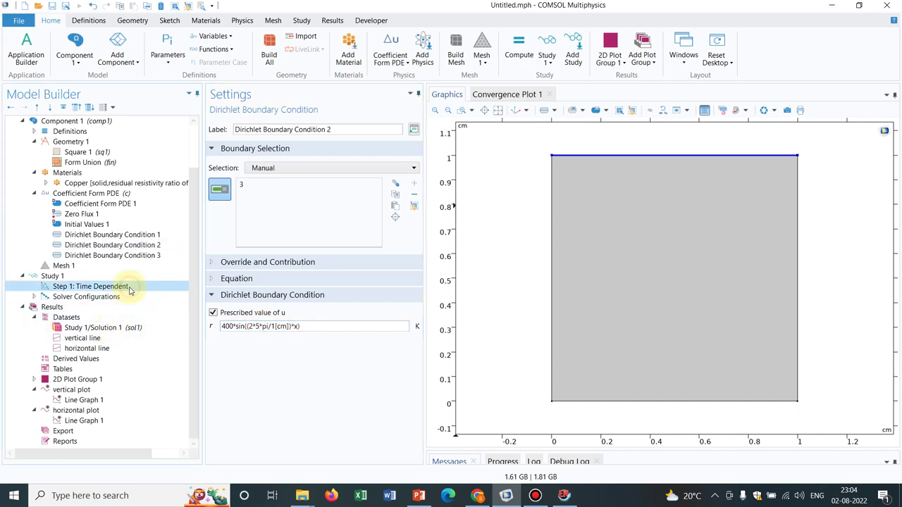
left_click(232, 124)
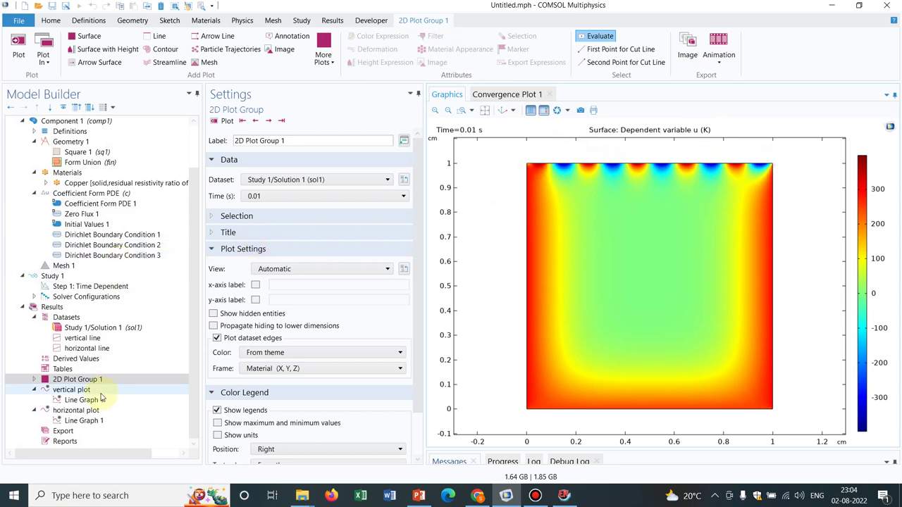
Set the Y coordinate of both points of the "horizontal line" cut line to 0.95 cm and plot the line
left_click(101, 349)
left_click(101, 349)
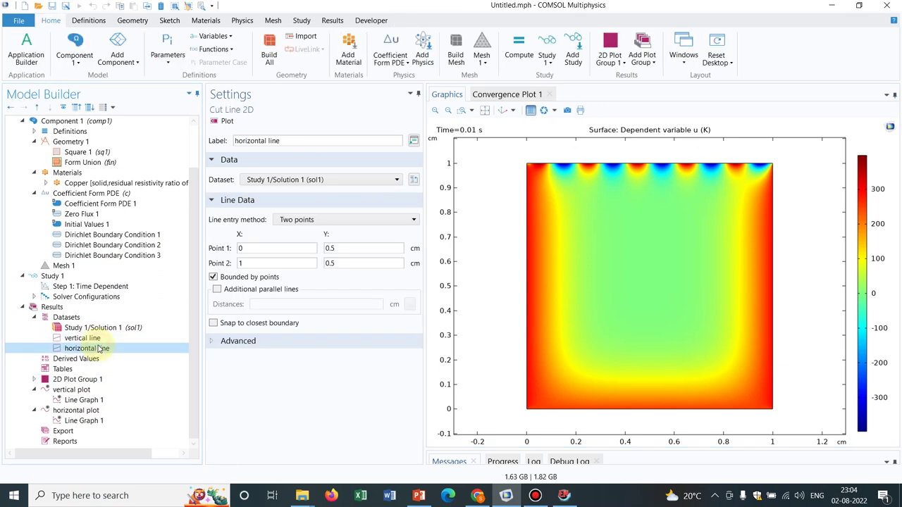
left_click(348, 249)
key("BackSpace")
key("BackSpace")
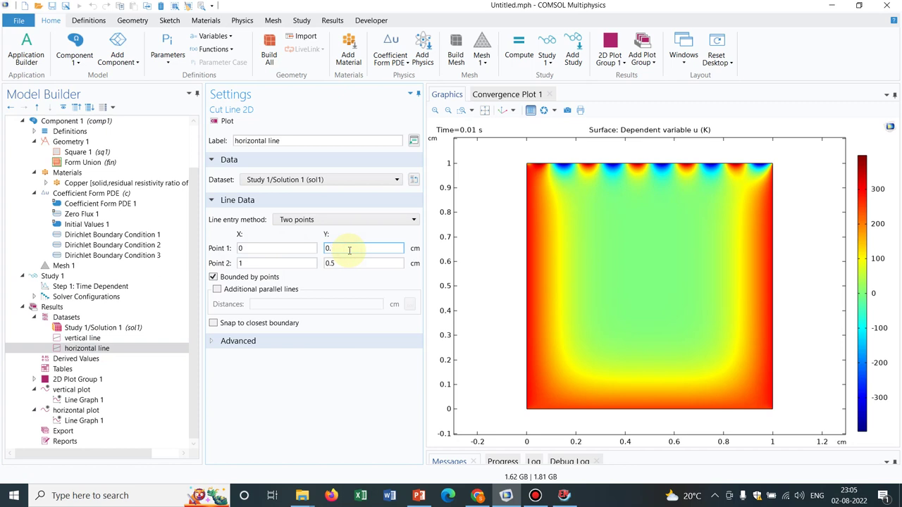
type(".95")
left_click(355, 263)
key("BackSpace")
key("BackSpace")
type(".95")
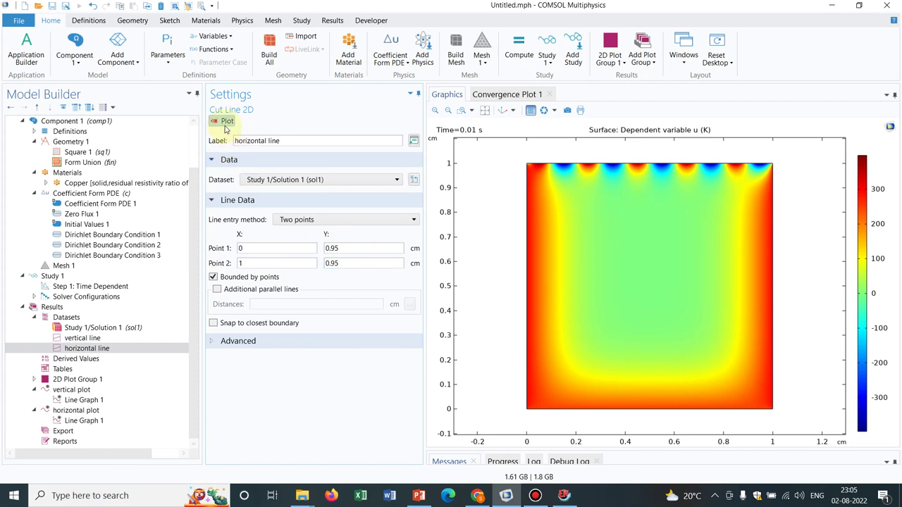
left_click(226, 124)
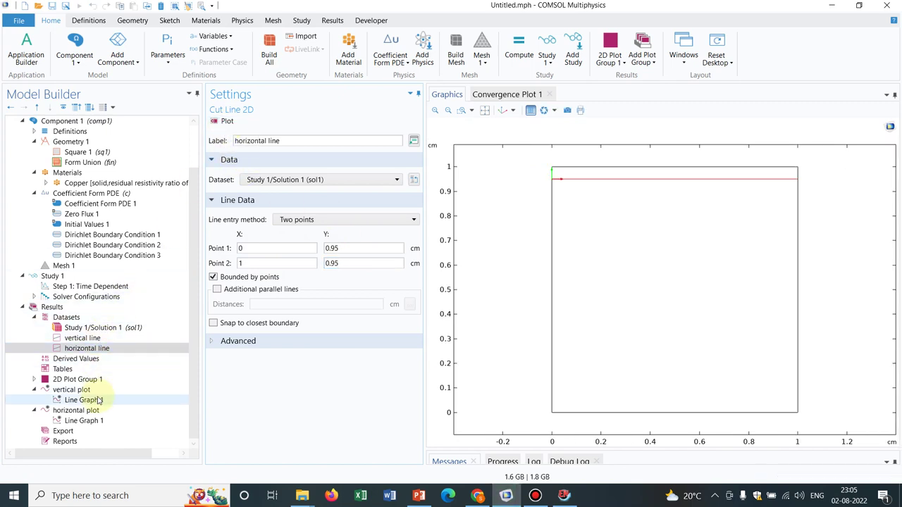
View the horizontal plot's line graph and the settings of Dirichlet Boundary Condition 2
left_click(98, 420)
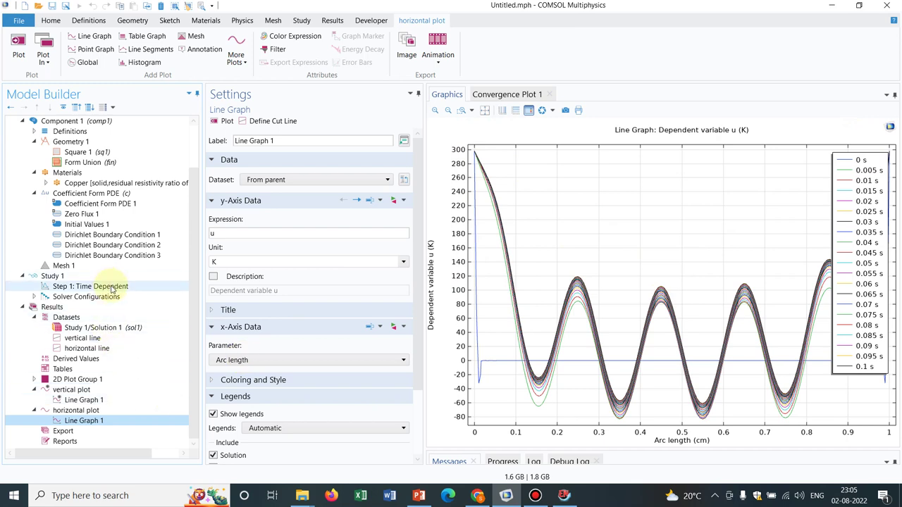
left_click(143, 246)
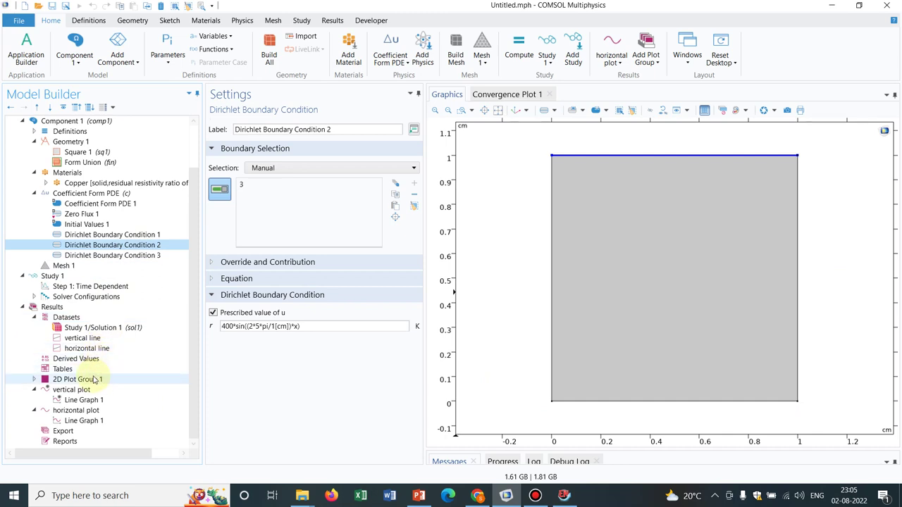
View the surface plot in 2D Plot Group 1 and the horizontal plot's line graph
left_click(94, 380)
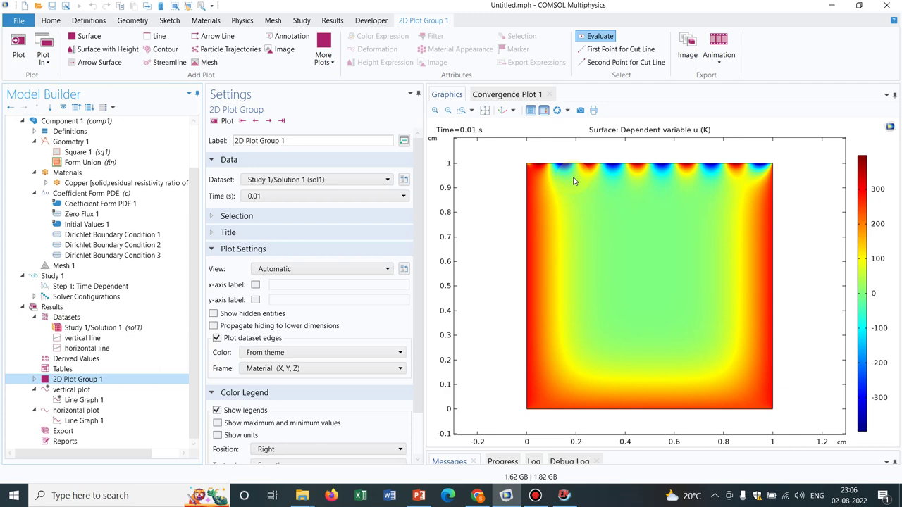
left_click(90, 420)
left_click(90, 339)
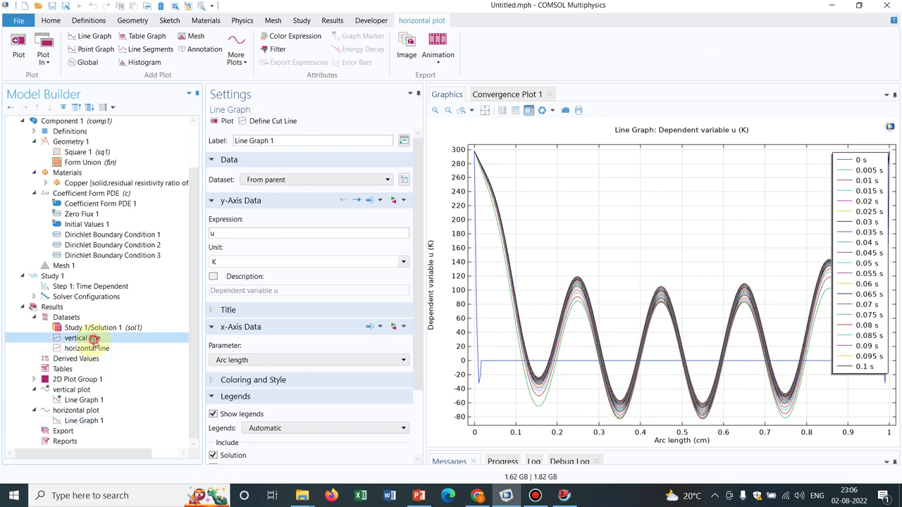
Set the Y coordinate of both points of the "horizontal line" cut line to 0.8 cm and display the horizontal plot's line graph
left_click(94, 348)
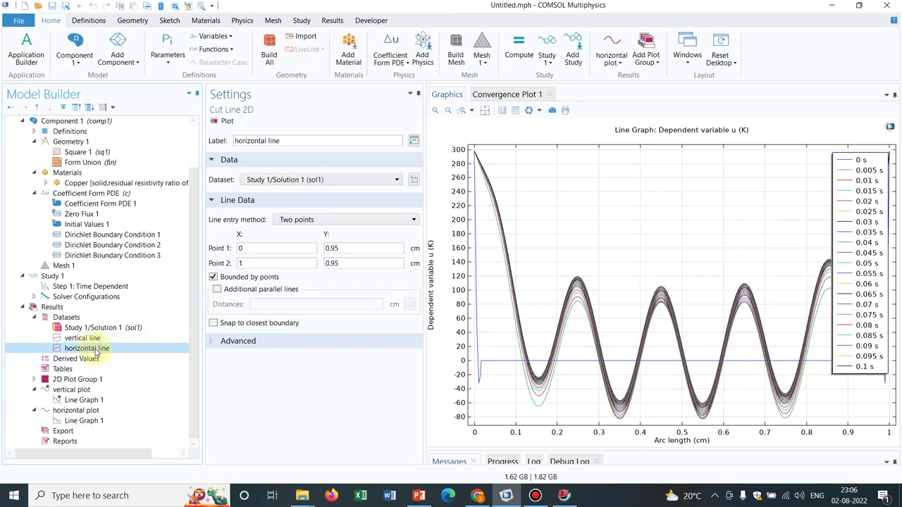
left_click(97, 350)
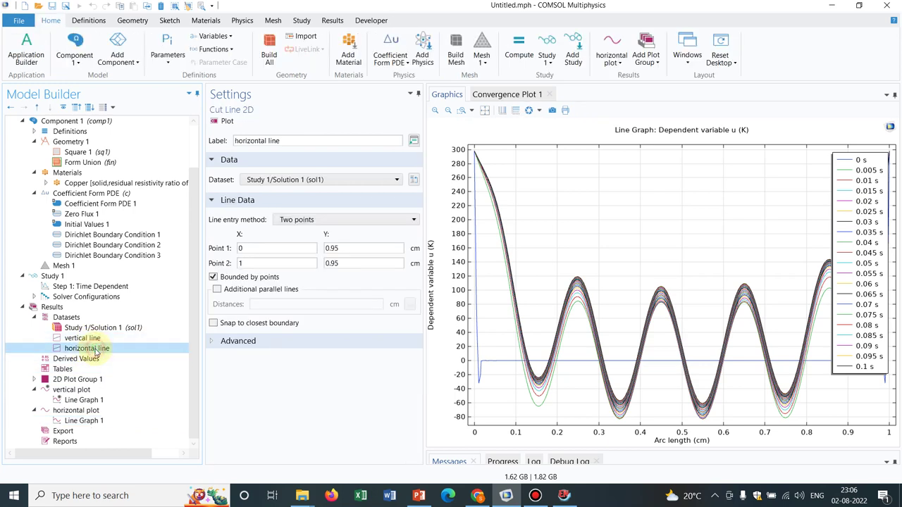
left_click(348, 249)
key("BackSpace")
key("BackSpace")
key("BackSpace")
type(".8")
left_click(365, 264)
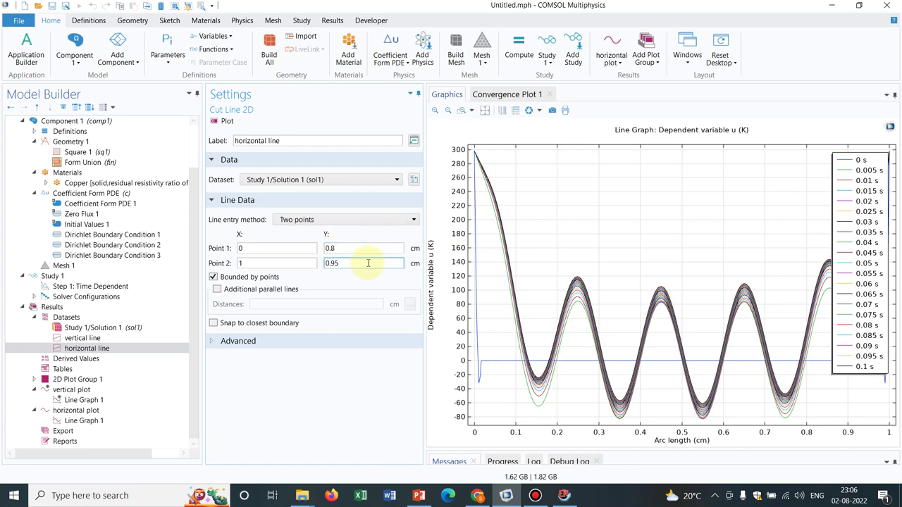
left_click(365, 264)
key("BackSpace")
key("BackSpace")
key("BackSpace")
type(".8")
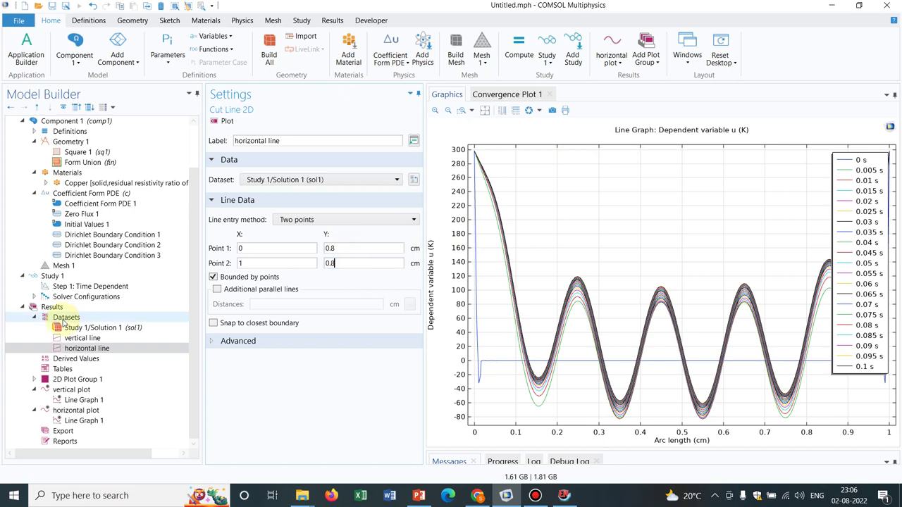
left_click(91, 421)
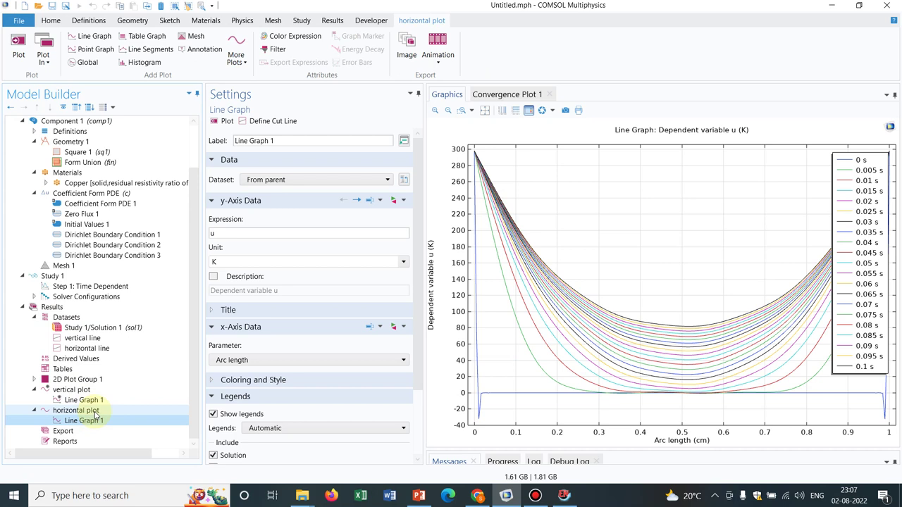
Set the Y coordinate of both points of the "horizontal line" cut line to 0.85 cm and plot the line
left_click(108, 348)
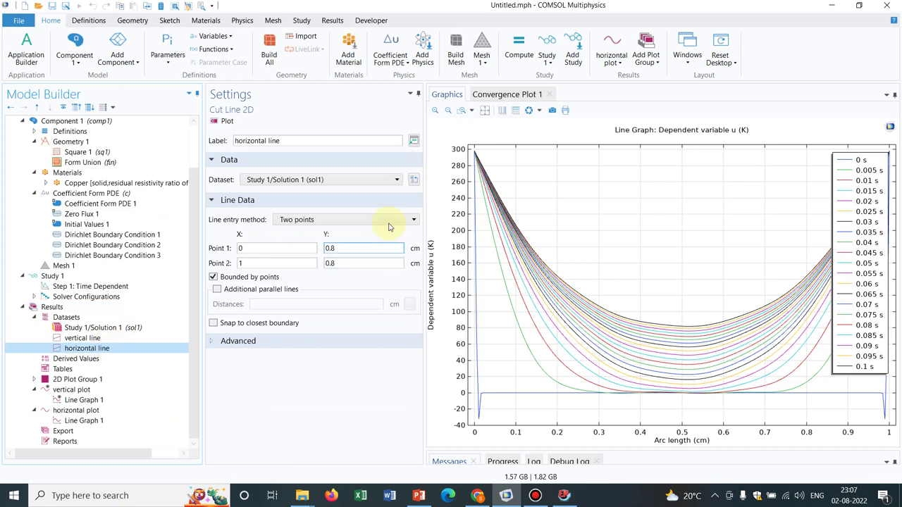
left_click(360, 246)
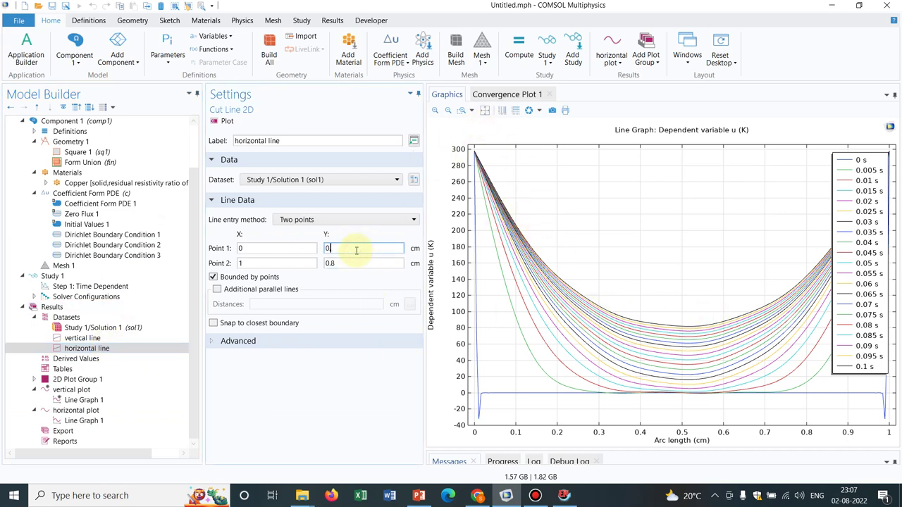
type("85")
left_click(368, 262)
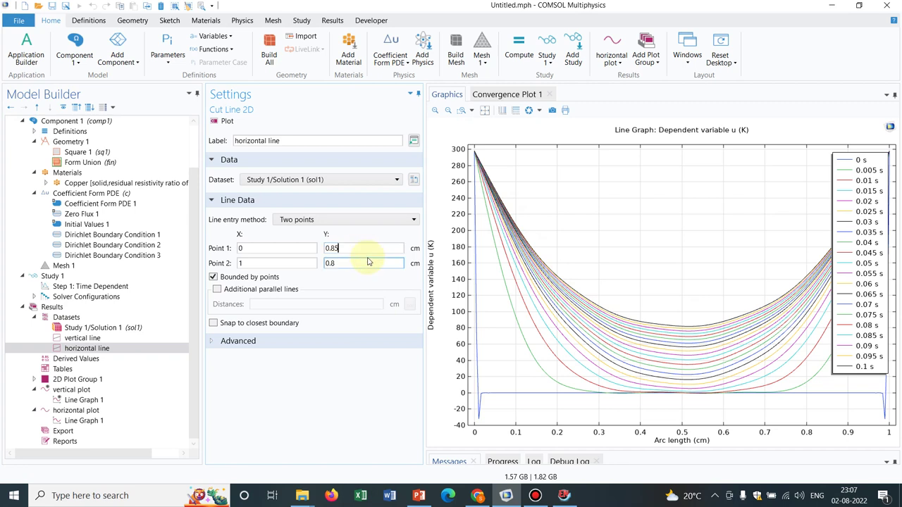
type("5")
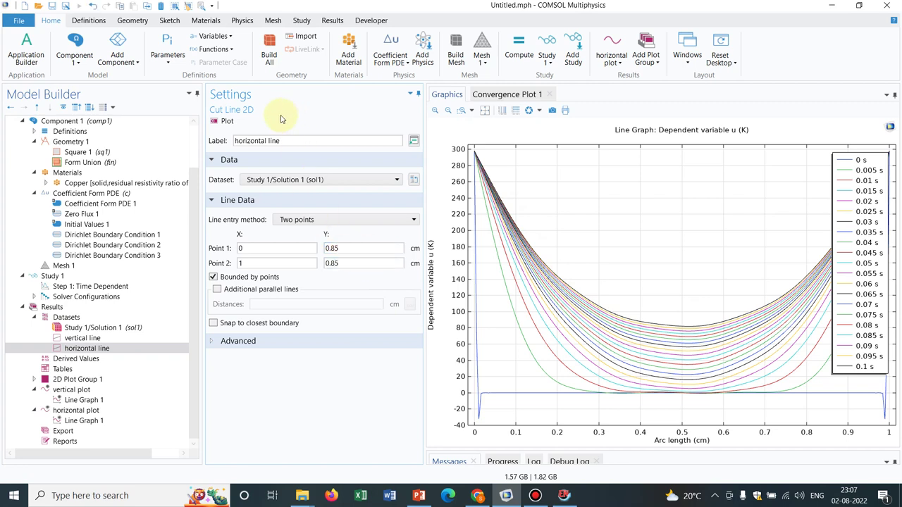
left_click(226, 121)
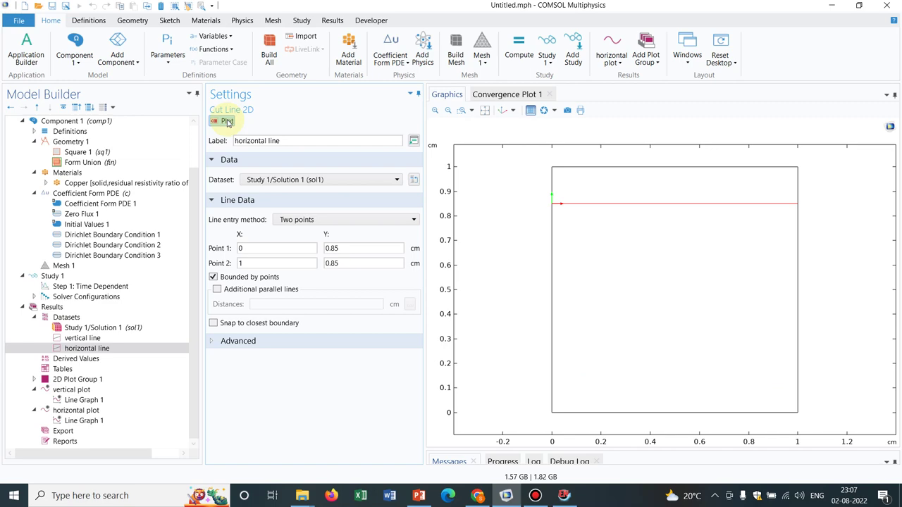
View the horizontal plot's line graph and the settings of Dirichlet Boundary Conditions 2 and 3
left_click(103, 420)
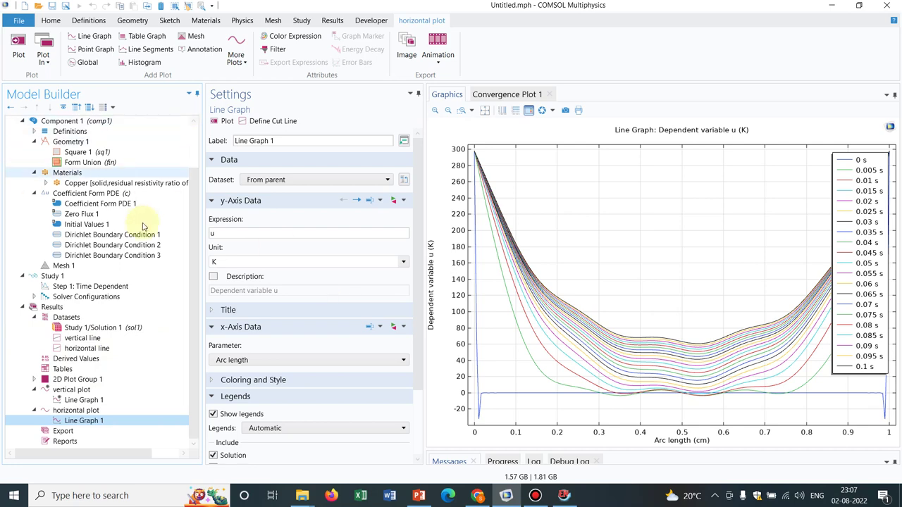
left_click(160, 245)
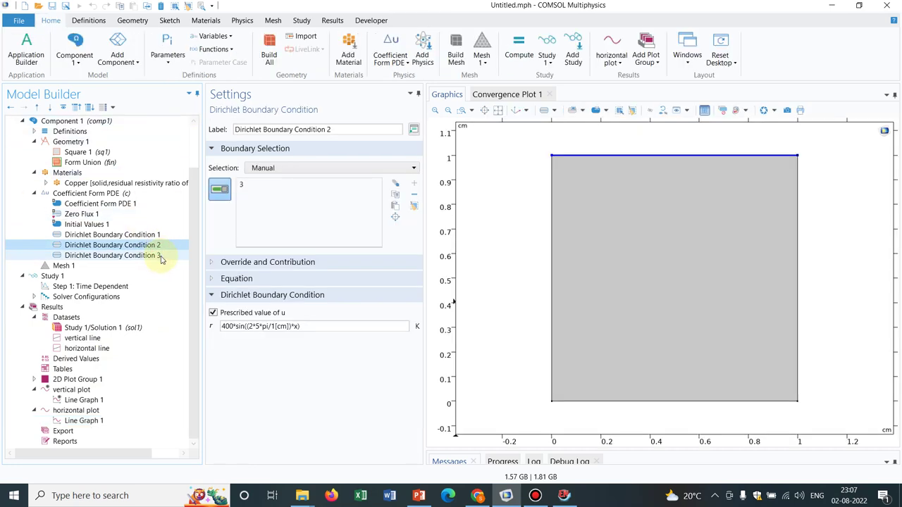
left_click(160, 255)
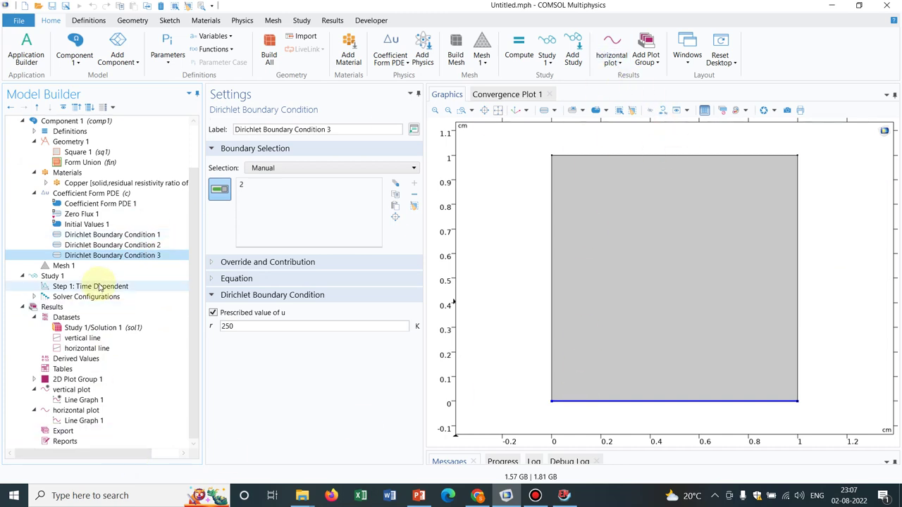
Set the Y coordinate of both points of the "horizontal line" cut line to 0.9 cm and plot the line
left_click(88, 348)
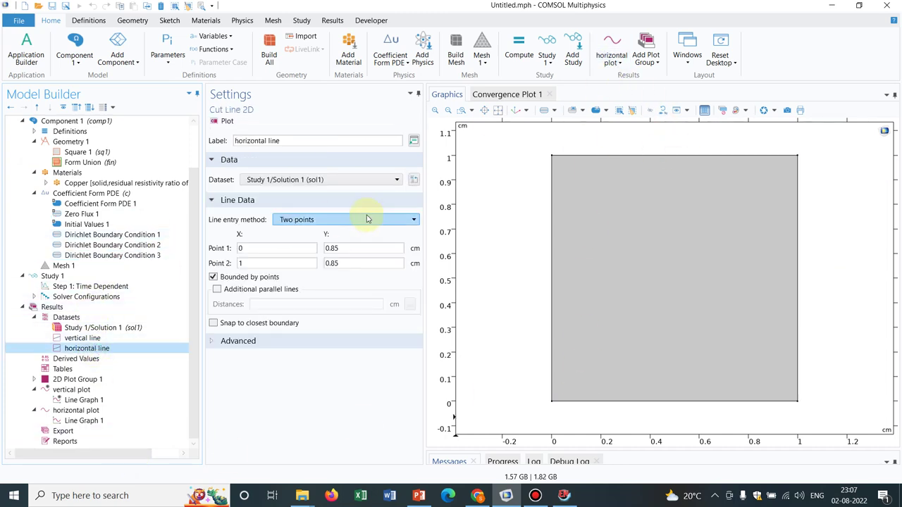
left_click(350, 254)
left_click(356, 248)
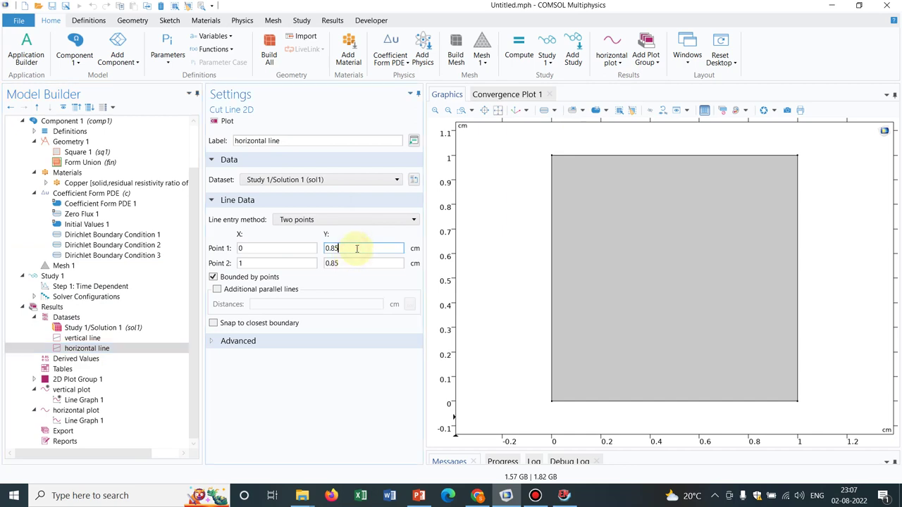
type(".9")
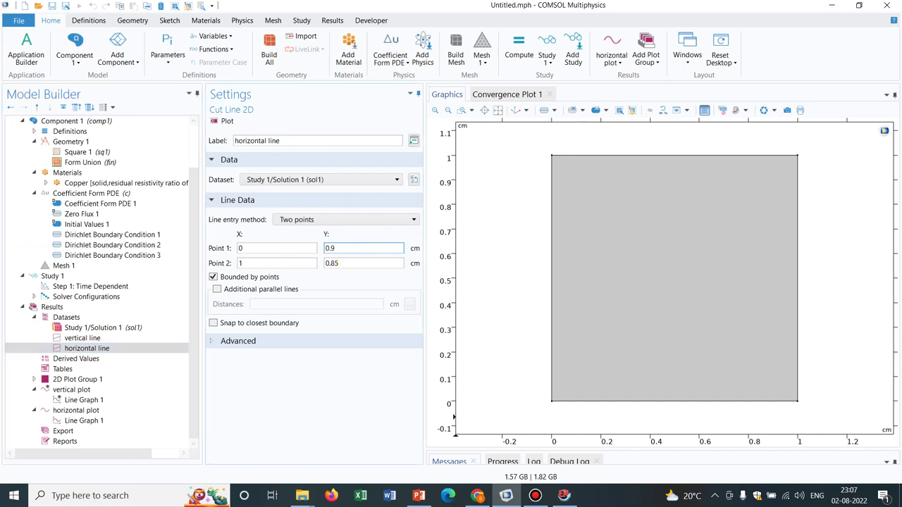
left_click(367, 263)
key("BackSpace")
type("9")
left_click(219, 121)
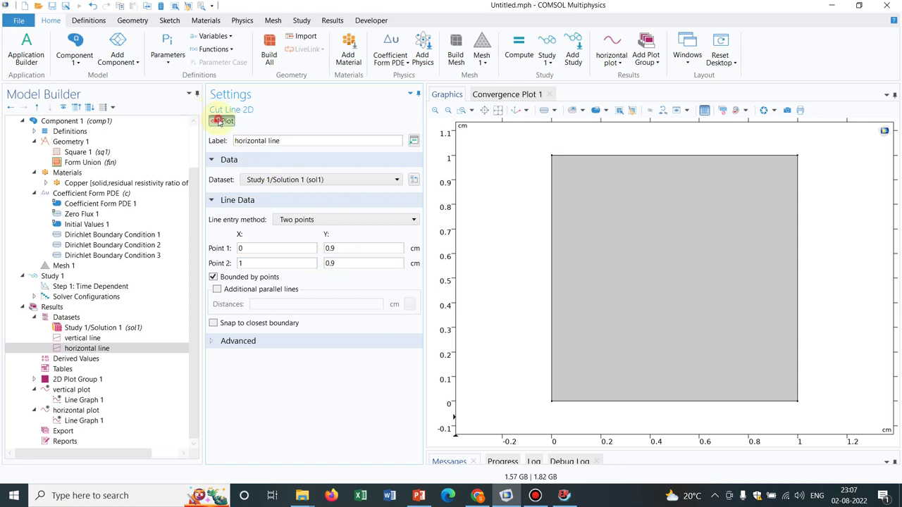
View the horizontal plot's line graph and the settings of Dirichlet Boundary Conditions 1 and 2
left_click(100, 420)
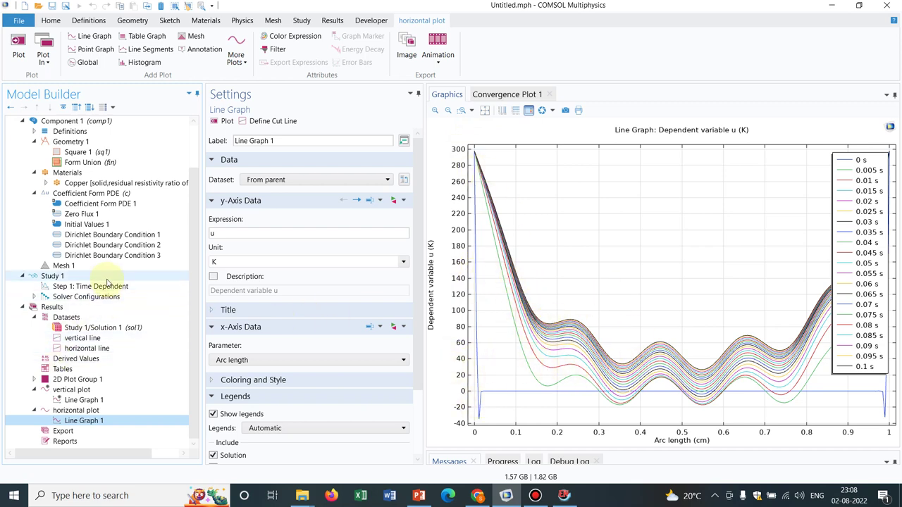
left_click(133, 234)
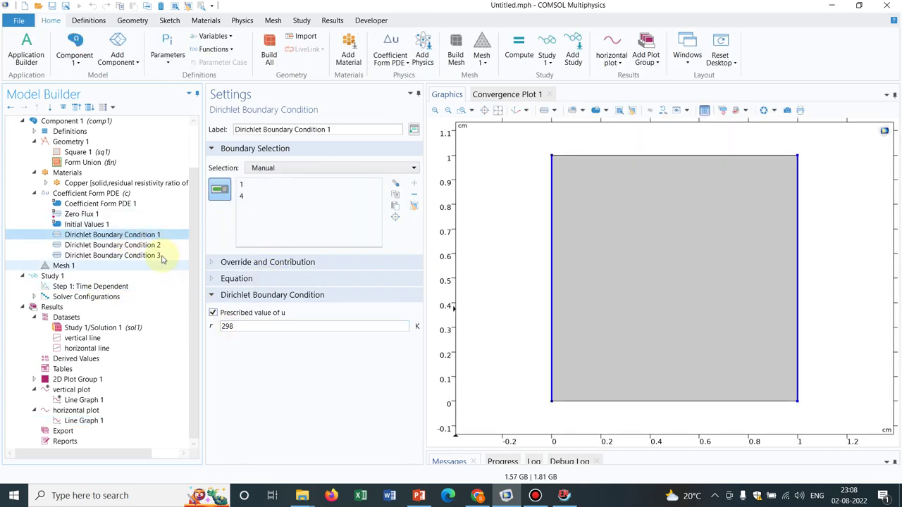
left_click(159, 245)
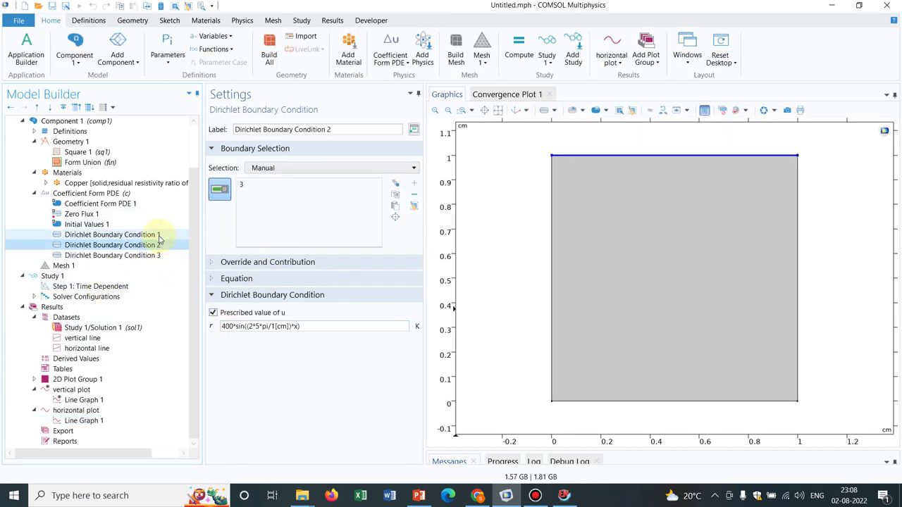
Recompute the time-dependent study with the prescribed value of Dirichlet Boundary Condition 1 set to 150 K, and view the horizontal plot's line graph
left_click(159, 234)
left_click(249, 326)
left_click_drag(249, 325, 200, 328)
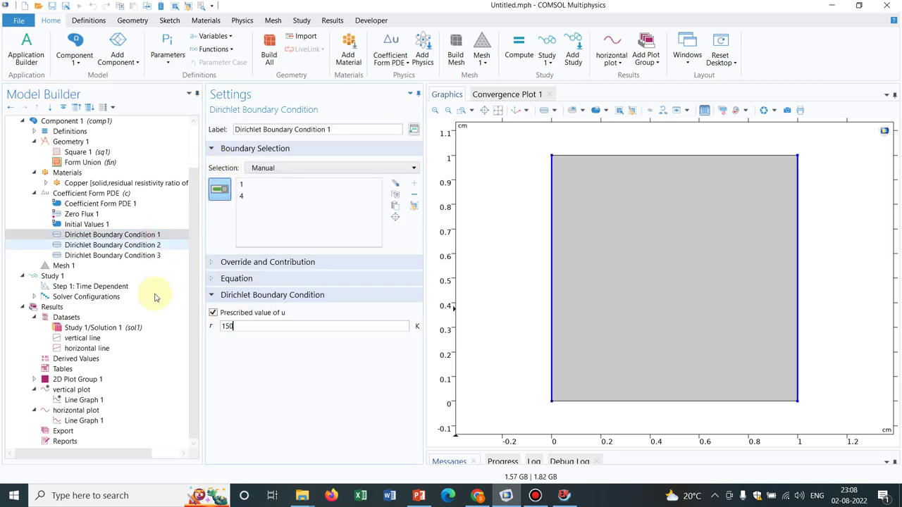
left_click(127, 287)
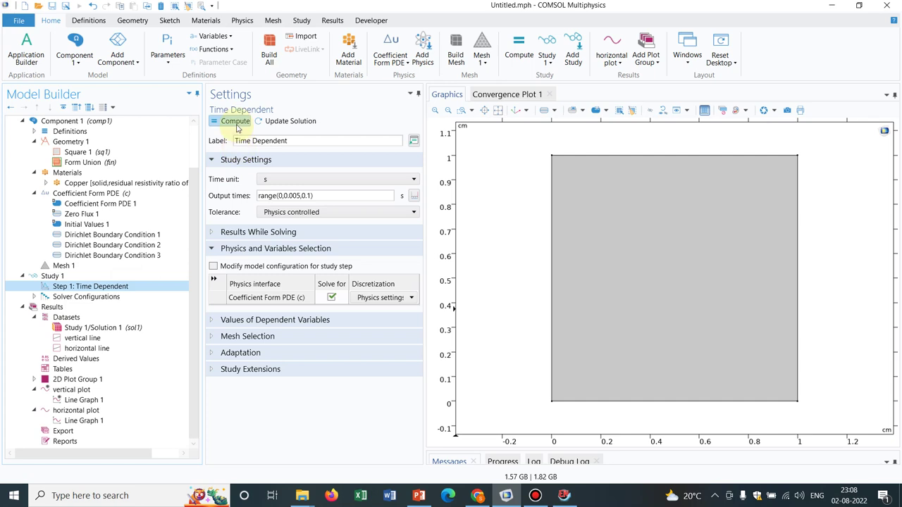
left_click(236, 121)
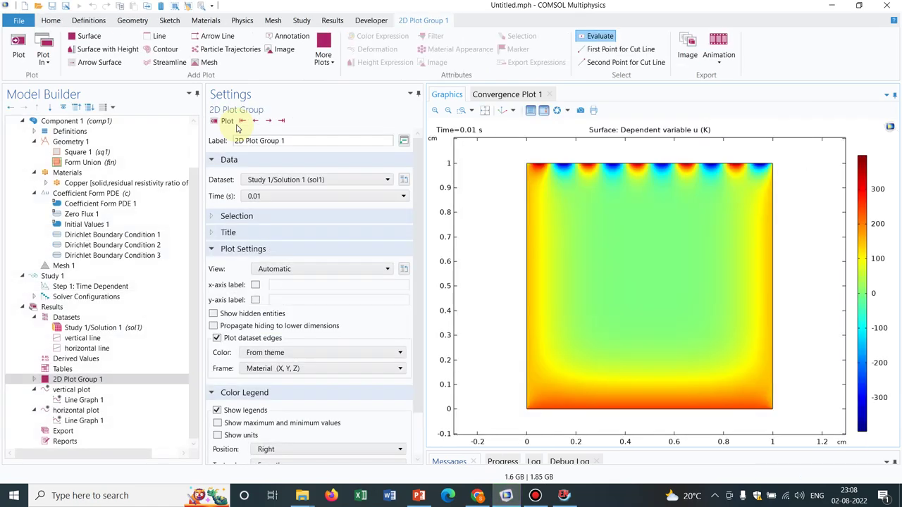
left_click(100, 421)
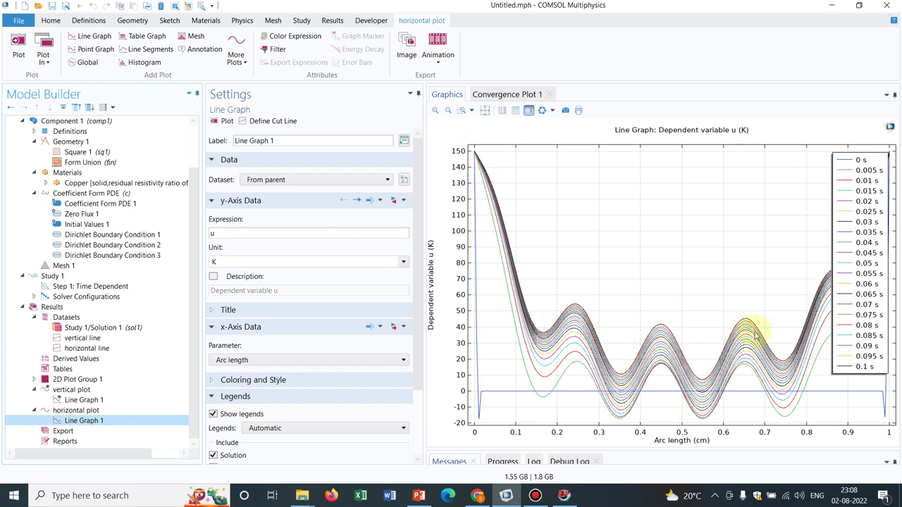
Change both Y coordinates of the "horizontal line" cut line to 0.8 cm and view the updated line graph of the horizontal plot
left_click(102, 348)
left_click(337, 248)
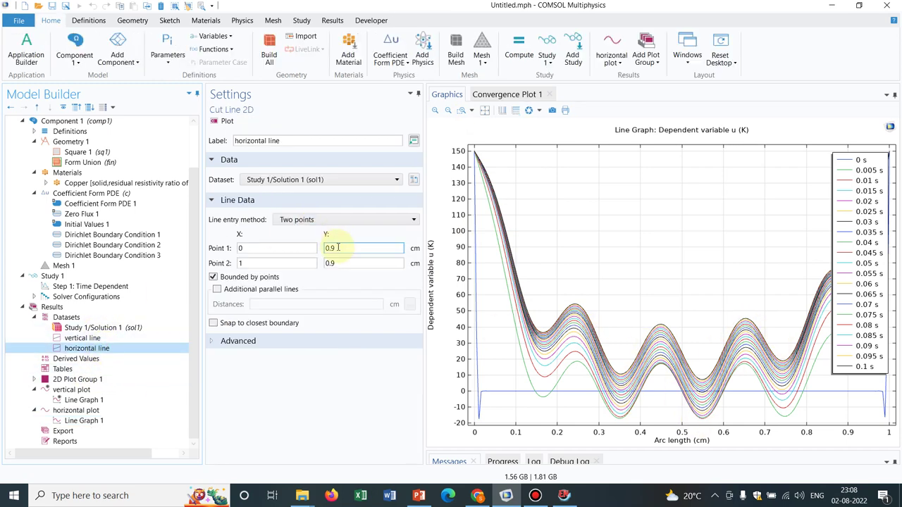
type("5")
left_click(349, 261)
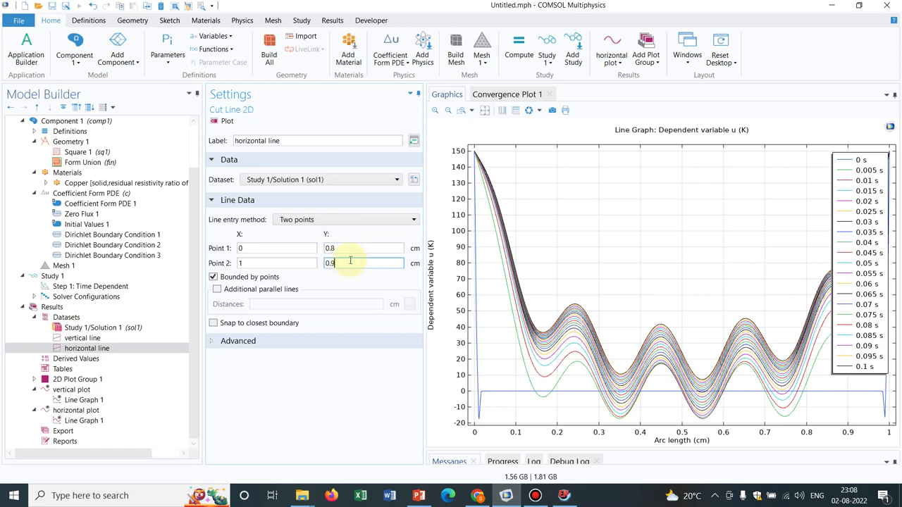
type(".8")
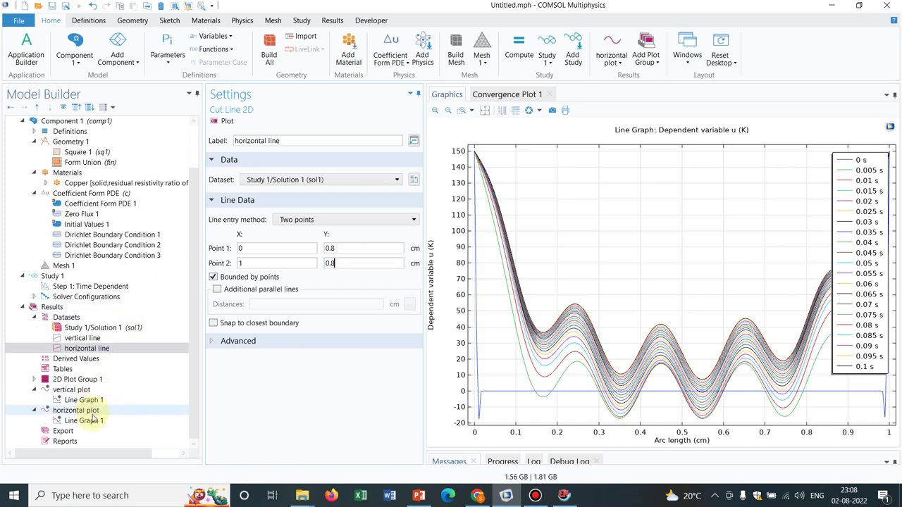
left_click(93, 421)
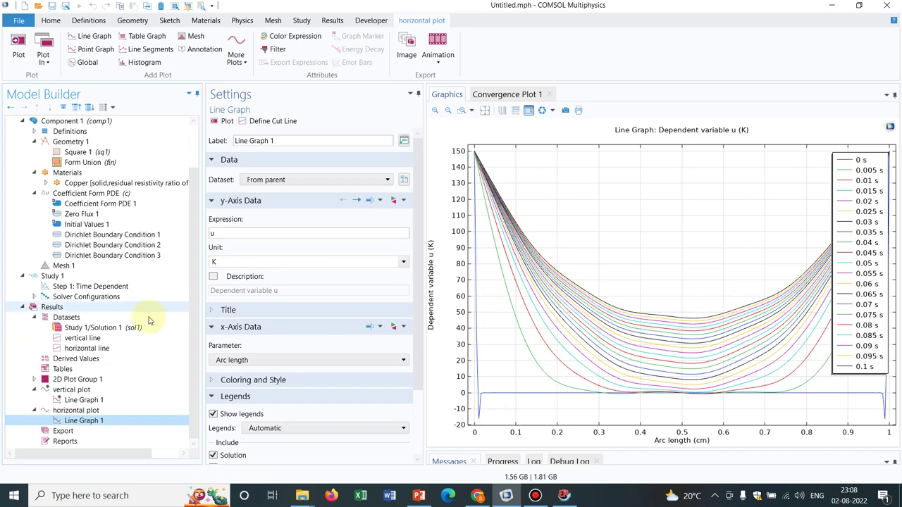
View the vertical plot's line graph and the settings of Dirichlet Boundary Conditions 1 and 2
left_click(94, 401)
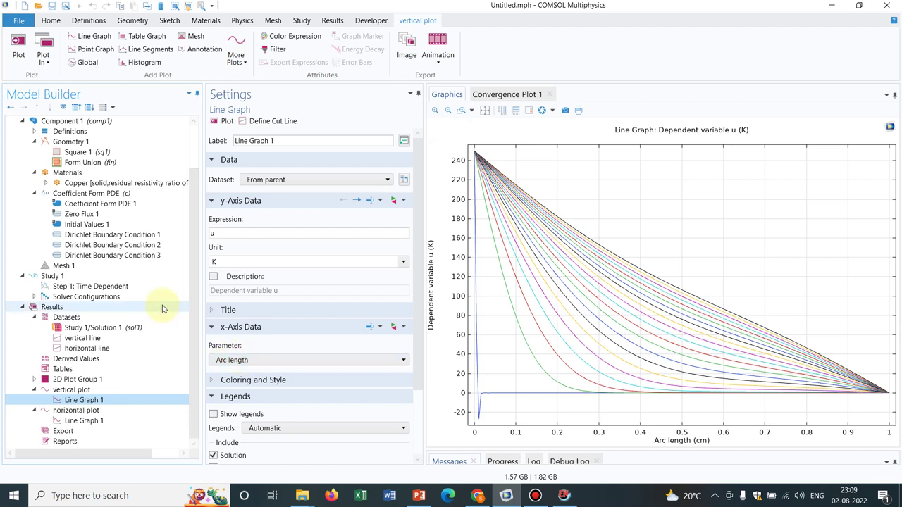
left_click(131, 236)
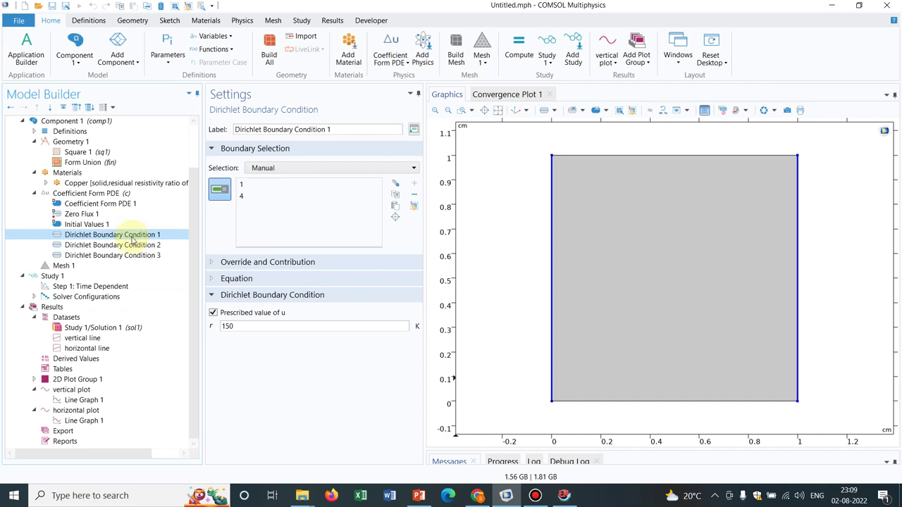
left_click(136, 246)
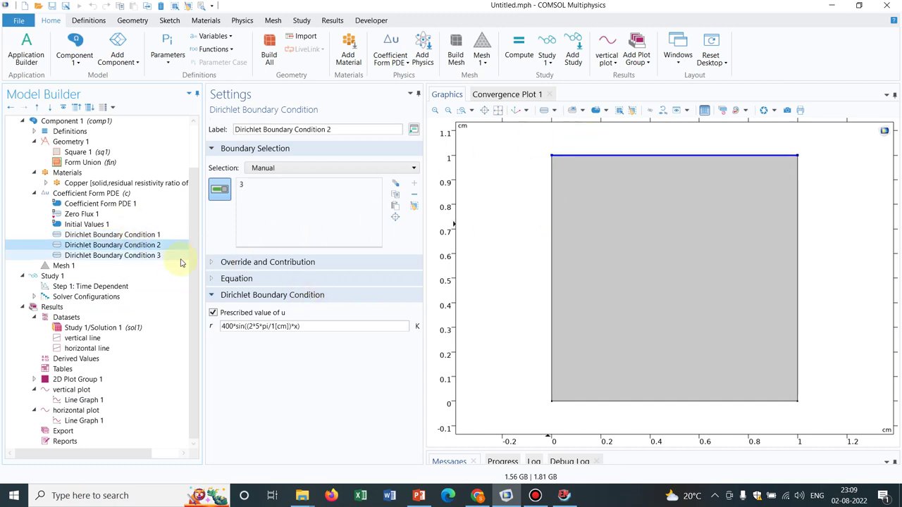
View the settings of Dirichlet Boundary Condition 3 and the line graph of the vertical plot
left_click(167, 256)
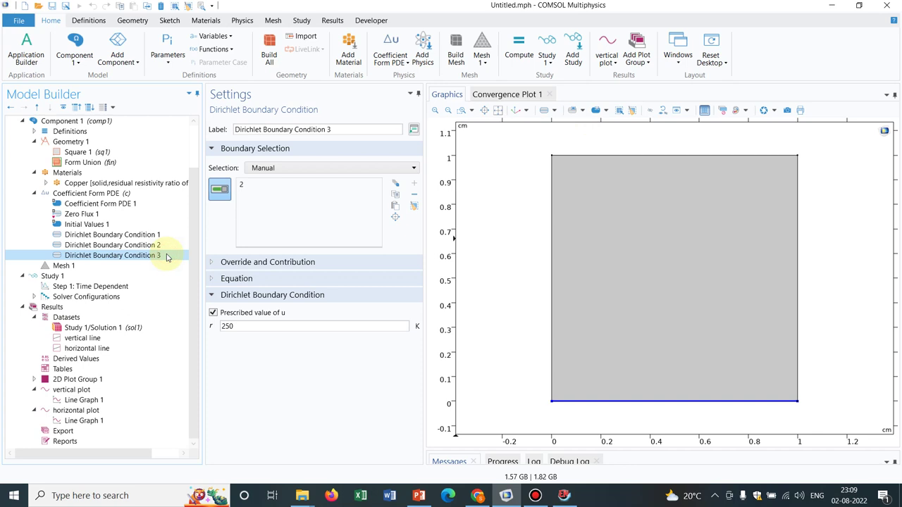
left_click(269, 325)
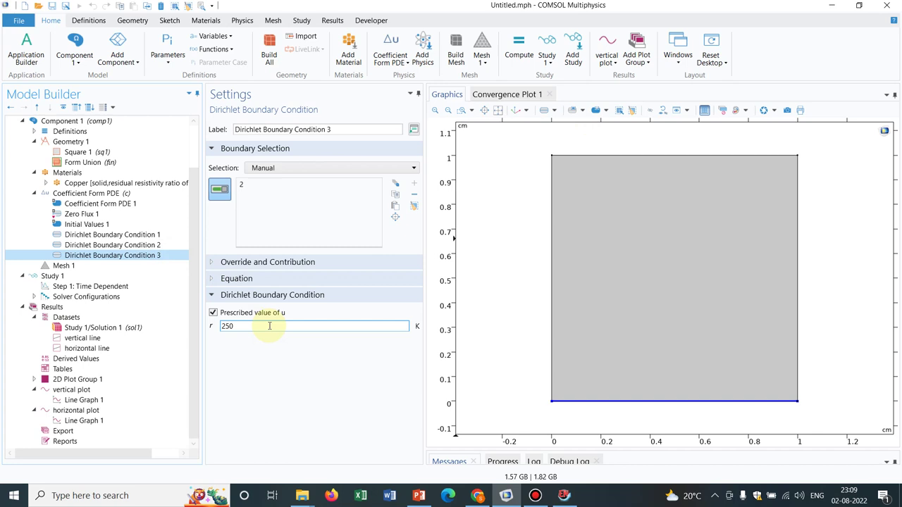
left_click(85, 401)
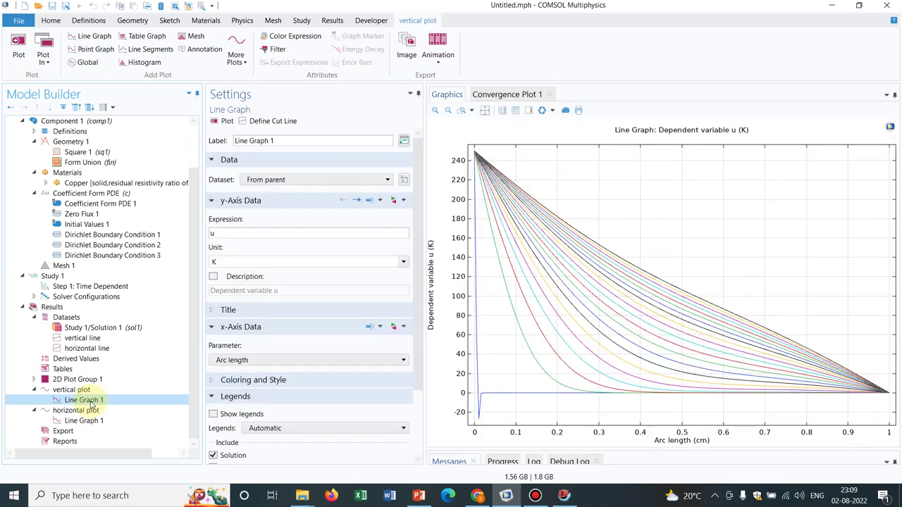
Plot the "vertical line" cut line and compare its position with Dirichlet Boundary Condition 2 and the surface plot in 2D Plot Group 1
left_click(99, 339)
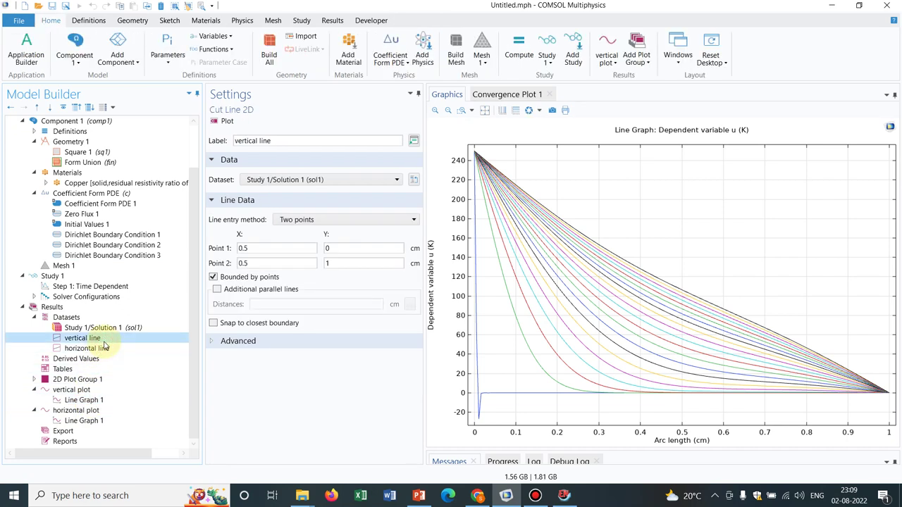
left_click(219, 122)
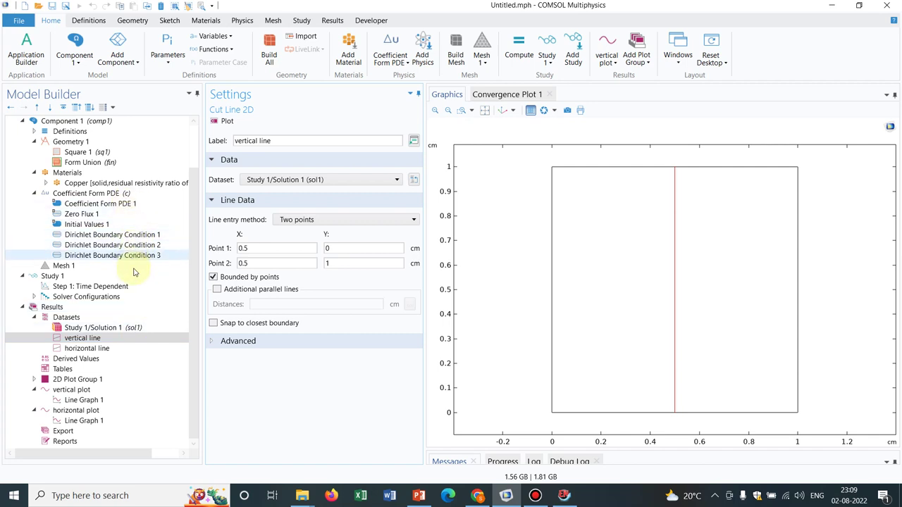
left_click(145, 246)
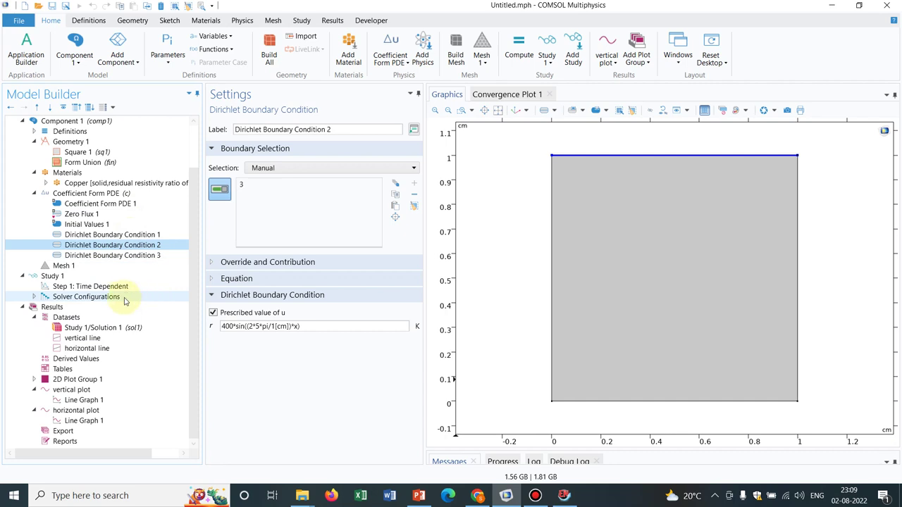
left_click(103, 380)
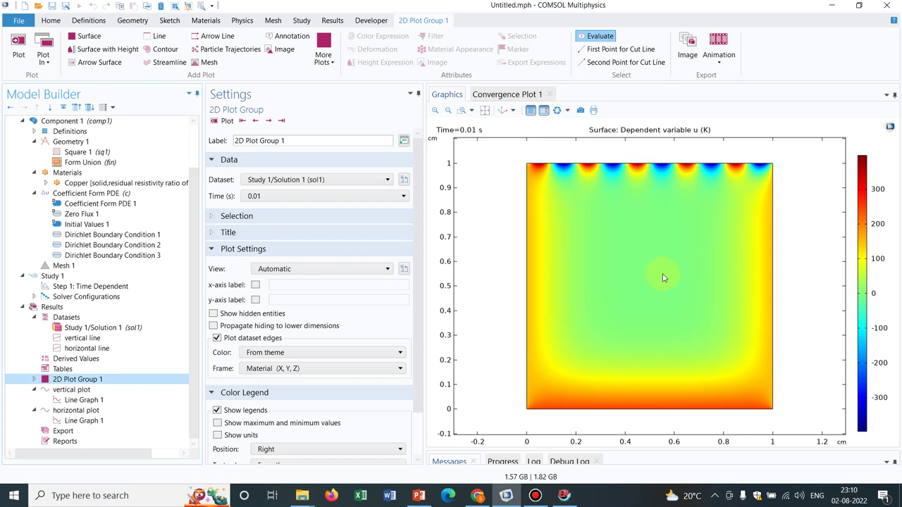
Change both X coordinates of the "vertical line" cut line to 0.45 cm, plot it, and view the updated line graph of the vertical plot
left_click(107, 338)
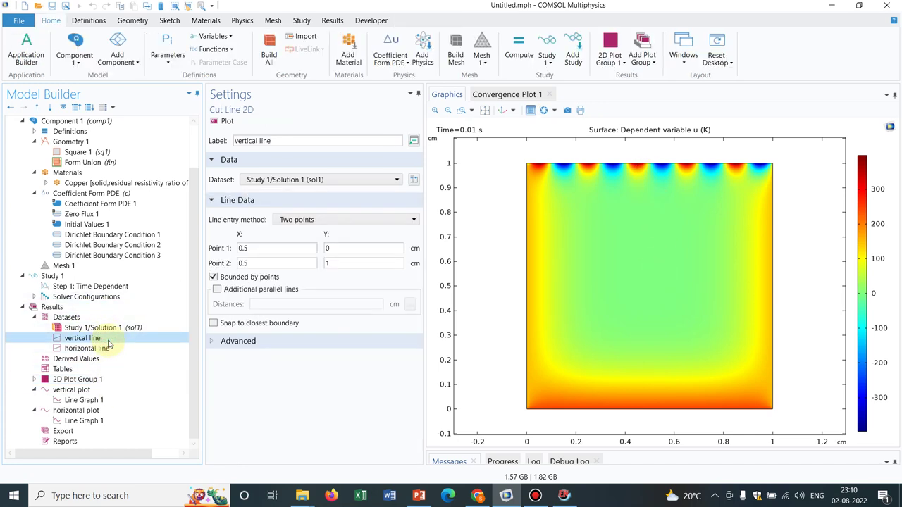
left_click(250, 247)
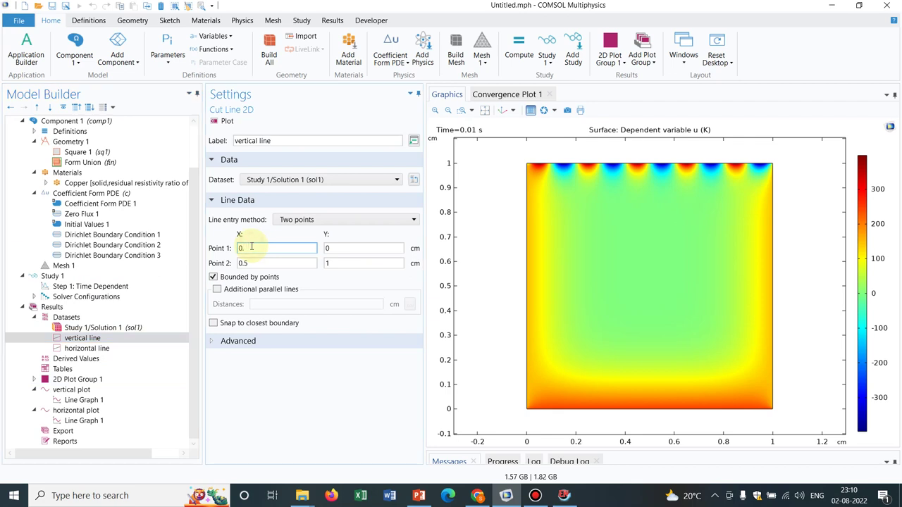
type("45")
left_click(254, 262)
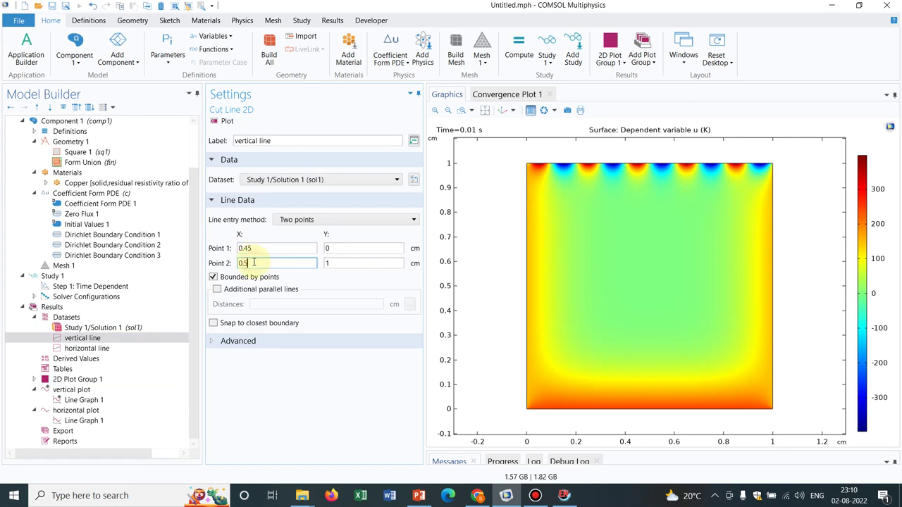
type(".45")
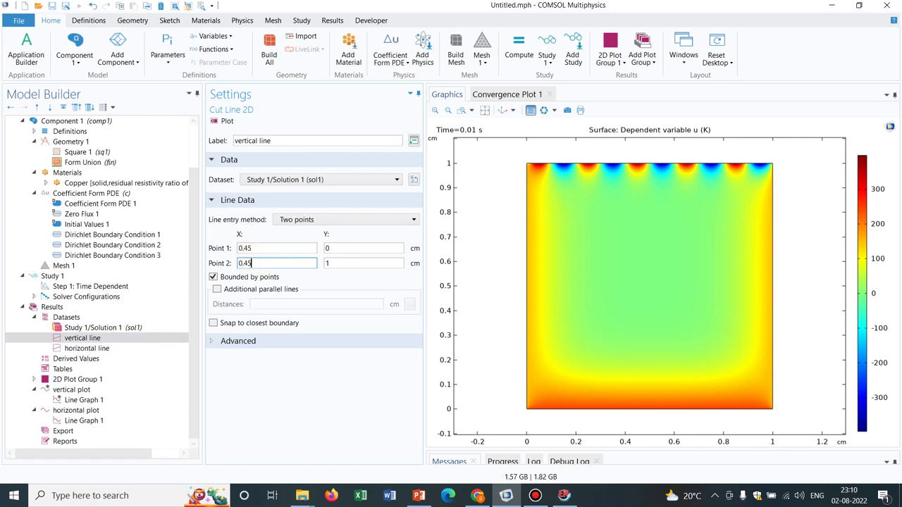
left_click(227, 121)
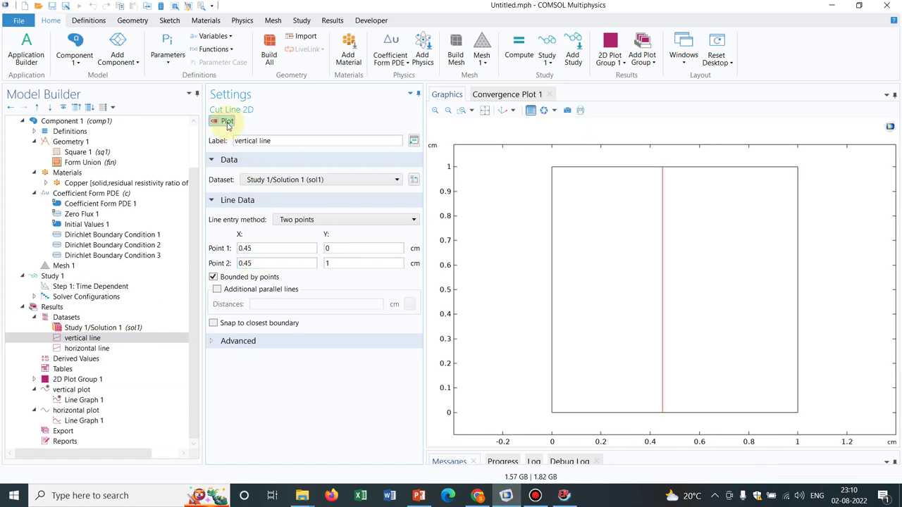
left_click(98, 399)
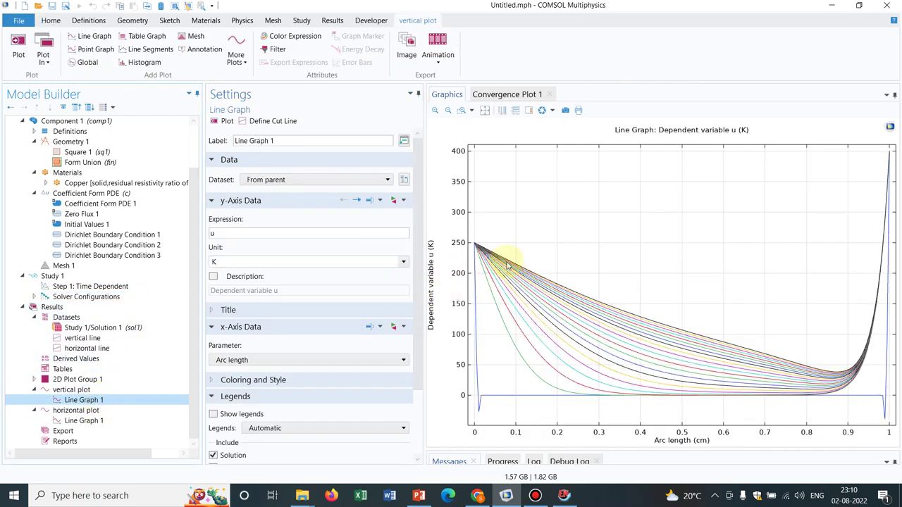